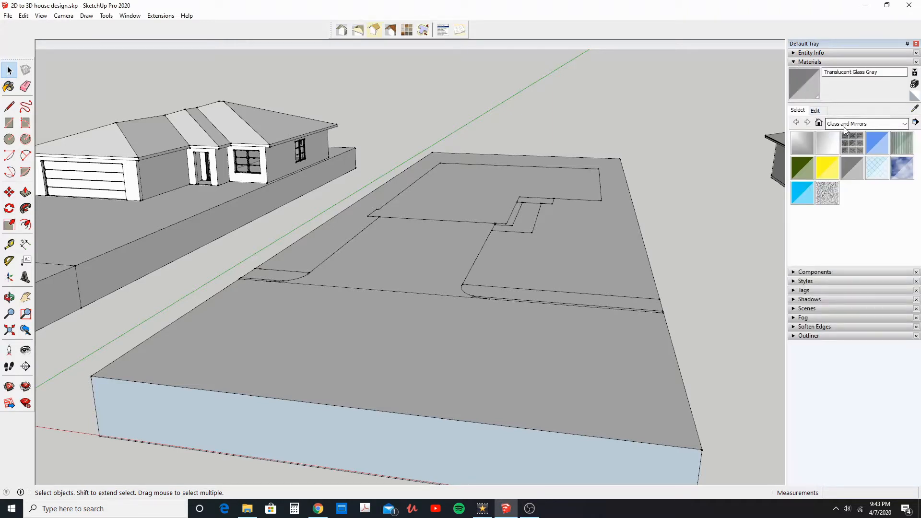
# Step: Paint the large lawn face around the house footprint with Grass Light Green from the Landscaping, Fencing and Vegetation materials
pyautogui.click(844, 127)
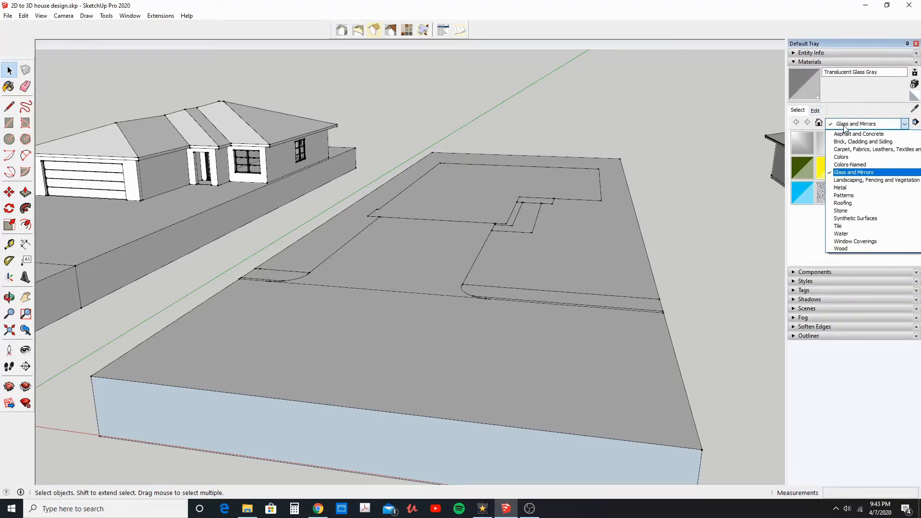
pyautogui.click(842, 181)
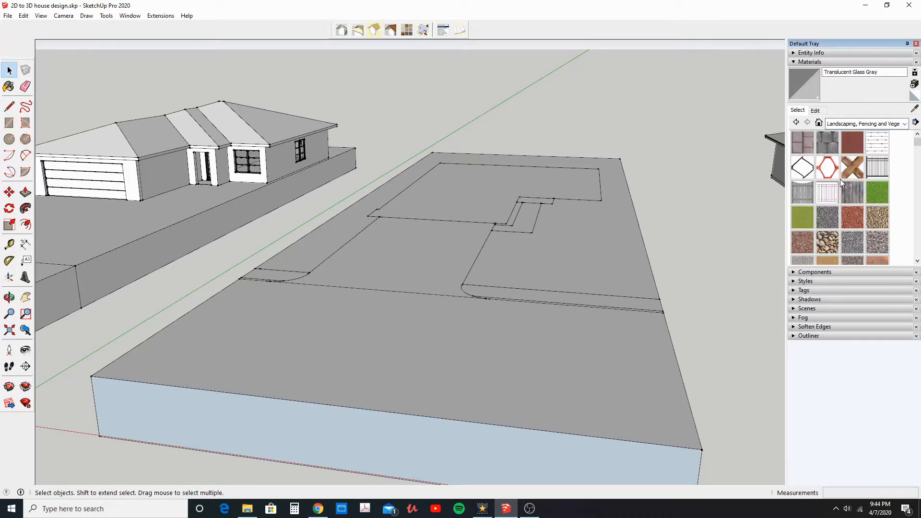
pyautogui.click(802, 214)
pyautogui.click(9, 70)
pyautogui.doubleClick(318, 243)
pyautogui.click(329, 240)
pyautogui.moveTo(331, 234)
pyautogui.mouseDown(button='middle')
pyautogui.moveTo(350, 230)
pyautogui.moveTo(420, 271)
pyautogui.moveTo(348, 235)
pyautogui.moveTo(322, 237)
pyautogui.mouseUp(button='middle')
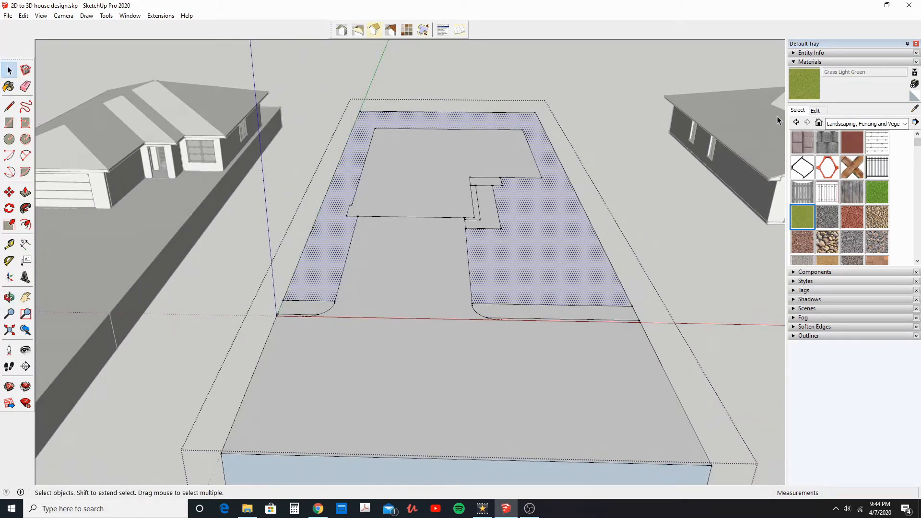
pyautogui.click(810, 88)
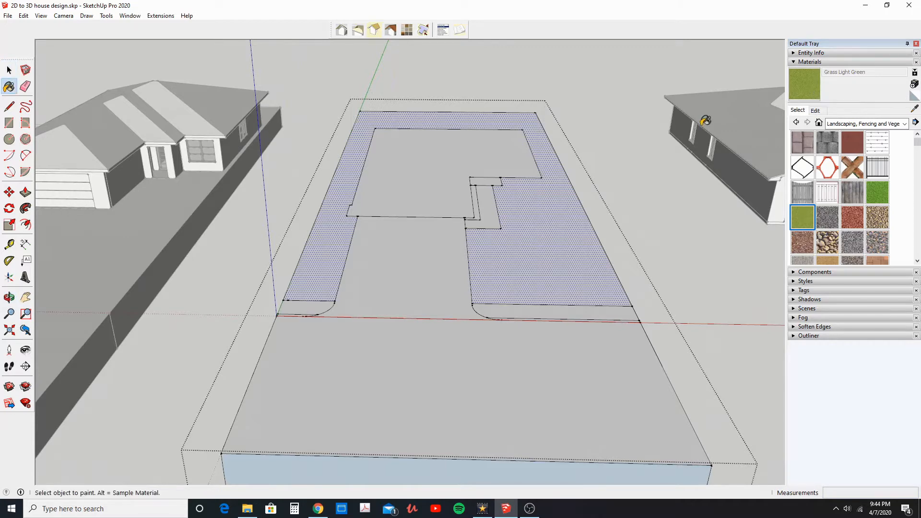
pyautogui.click(538, 258)
# Step: Paint the narrow verges between sidewalk and road and the planting strip beside the walkway with Grass Light Green
pyautogui.scroll(5, 347, 286)
pyautogui.click(303, 399)
pyautogui.keyDown('shift'); pyautogui.moveTo(361, 392); pyautogui.dragTo(122, 341, button='middle'); pyautogui.keyUp('shift')
pyautogui.click(495, 360)
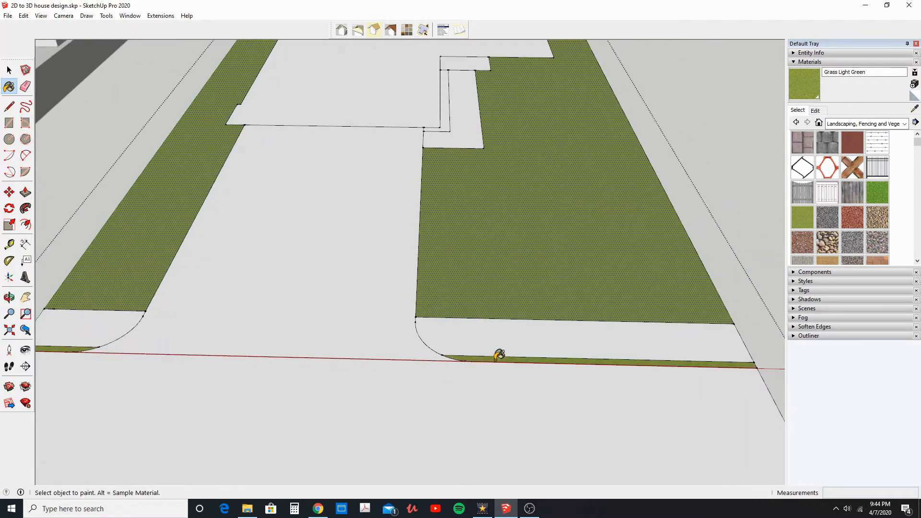
pyautogui.scroll(-6, 497, 354)
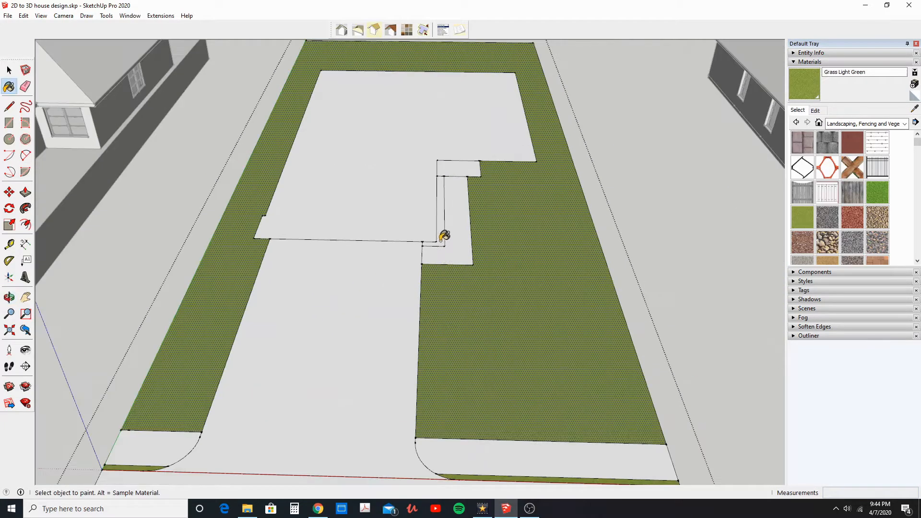
pyautogui.click(442, 238)
pyautogui.scroll(-2, 397, 285)
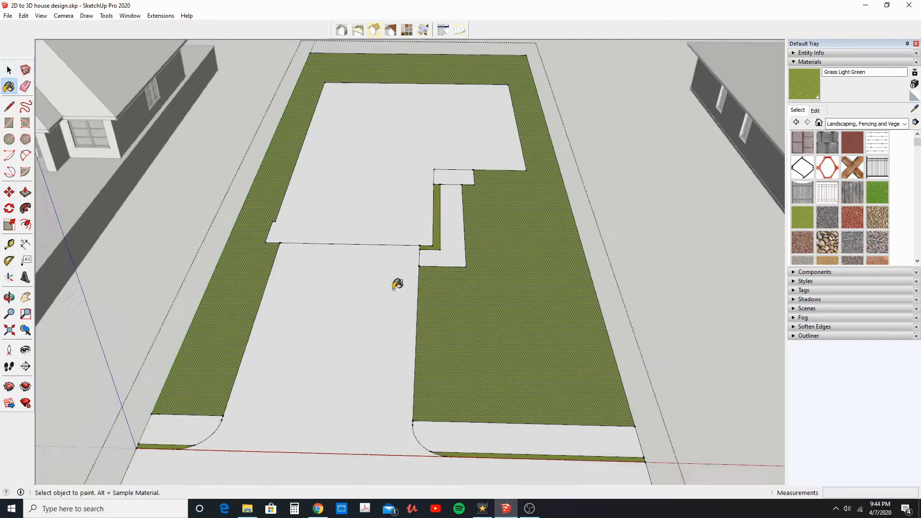
pyautogui.moveTo(397, 284); pyautogui.dragTo(429, 301, button='middle')
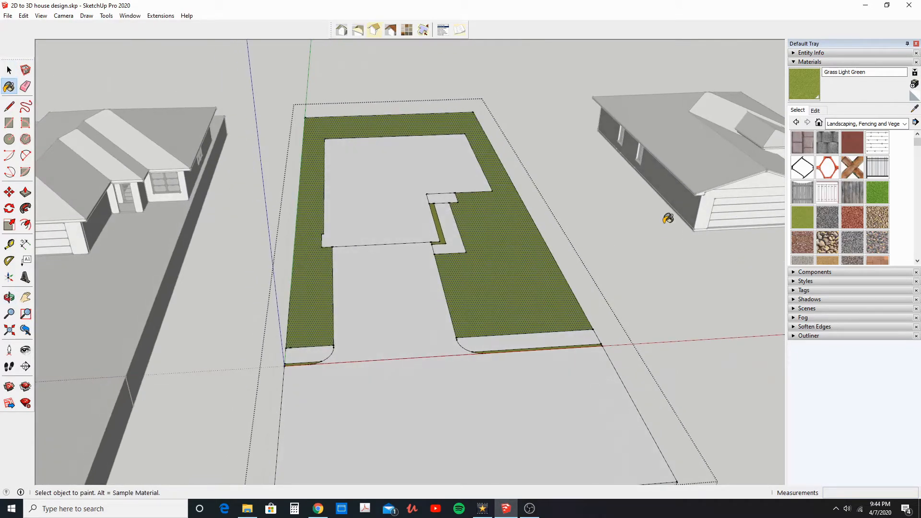
pyautogui.press('space')
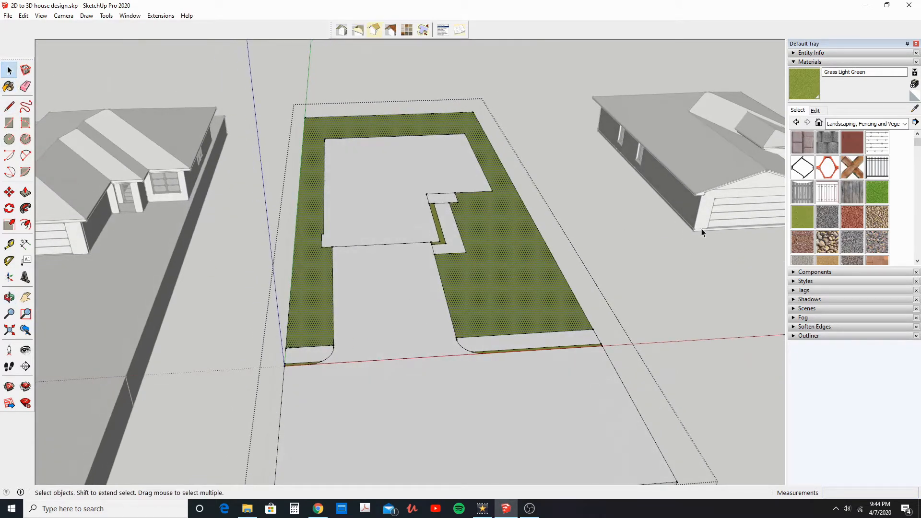
# Step: Paint the road surface and its side faces with Asphalt New from the Asphalt and Concrete materials
pyautogui.click(865, 126)
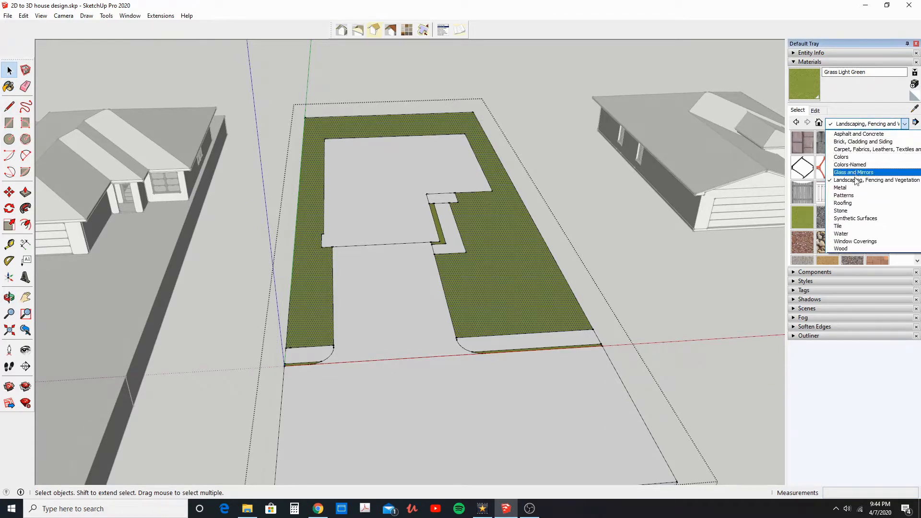
pyautogui.click(859, 134)
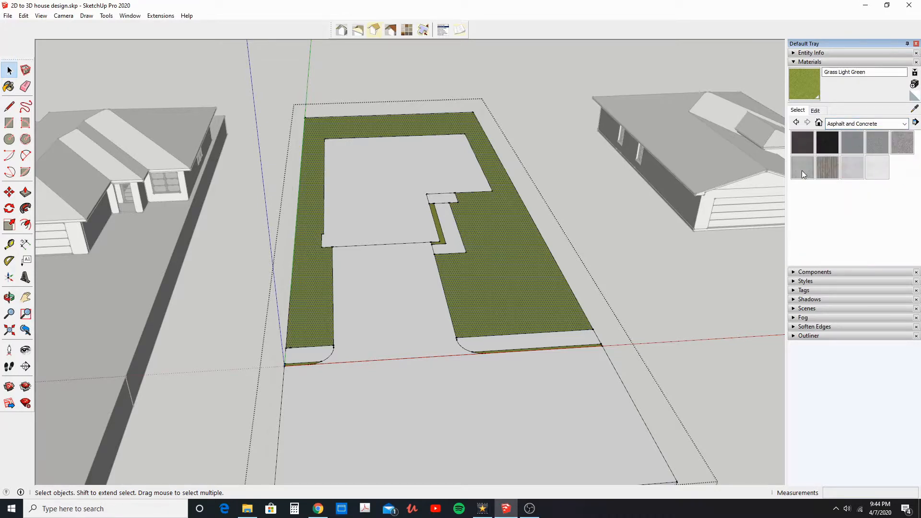
pyautogui.keyDown('shift'); pyautogui.moveTo(458, 353); pyautogui.dragTo(450, 302, button='middle'); pyautogui.keyUp('shift')
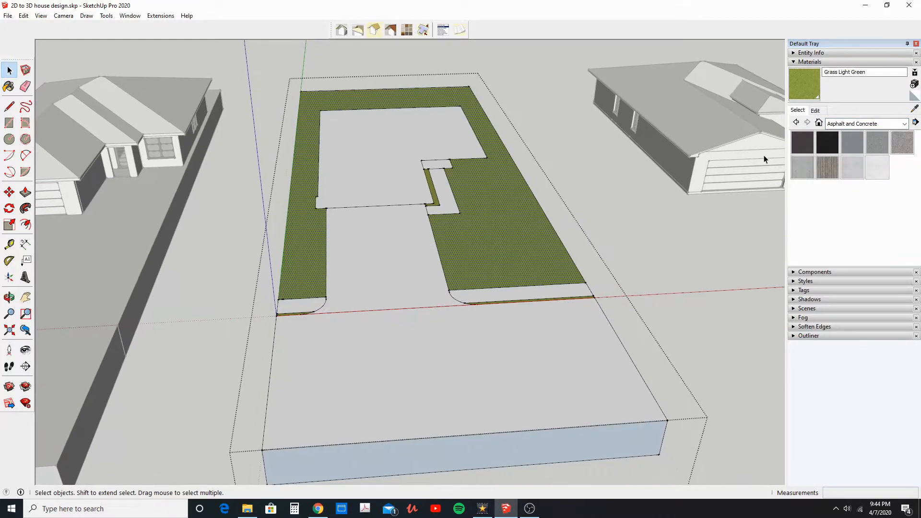
pyautogui.click(524, 357)
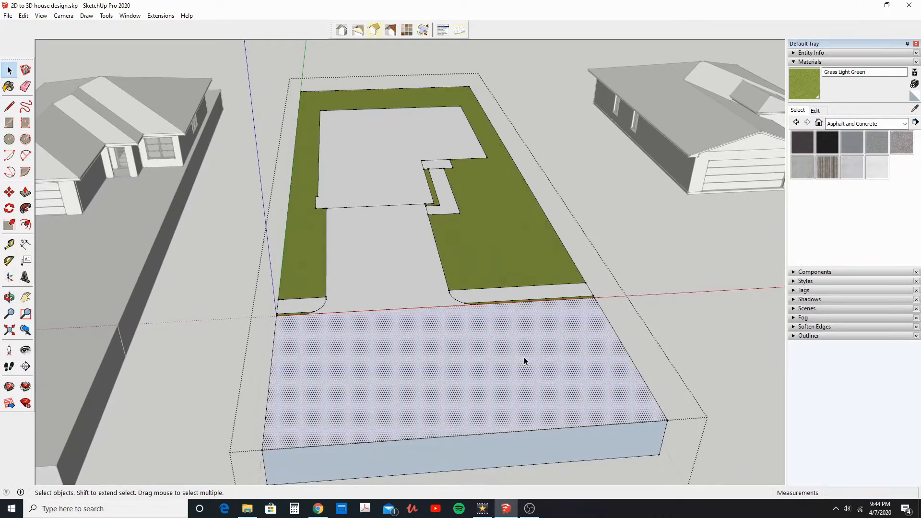
pyautogui.click(798, 139)
pyautogui.click(445, 364)
pyautogui.moveTo(440, 366)
pyautogui.mouseDown(button='middle')
pyautogui.moveTo(289, 289)
pyautogui.moveTo(291, 278)
pyautogui.mouseUp(button='middle')
pyautogui.click(271, 359)
pyautogui.click(212, 361)
pyautogui.moveTo(212, 361)
pyautogui.mouseDown(button='middle')
pyautogui.moveTo(427, 395)
pyautogui.moveTo(286, 398)
pyautogui.mouseUp(button='middle')
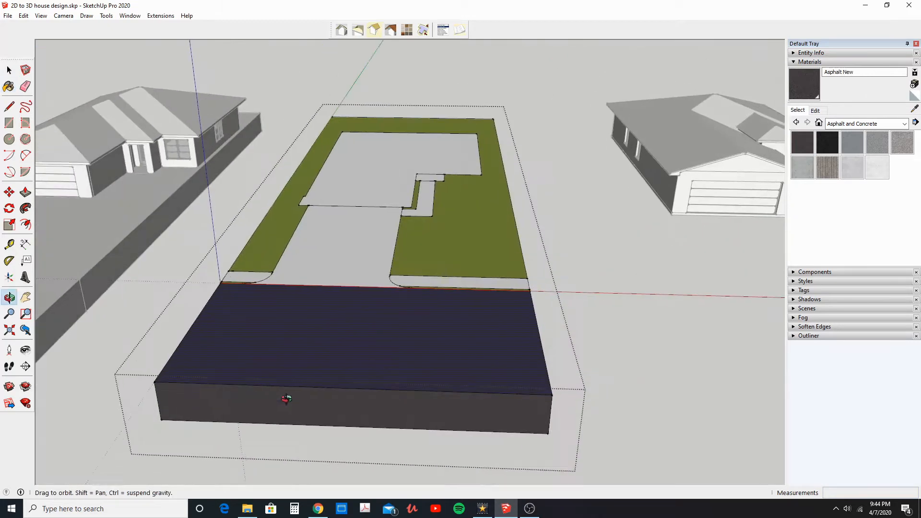
# Step: Sample Grass Light Green from the model and paint the lot's outer side faces with it
pyautogui.click(915, 111)
pyautogui.moveTo(555, 269)
pyautogui.mouseDown(button='middle')
pyautogui.moveTo(462, 273)
pyautogui.moveTo(408, 226)
pyautogui.mouseUp(button='middle')
pyautogui.click(404, 232)
pyautogui.click(404, 248)
pyautogui.moveTo(362, 283)
pyautogui.mouseDown(button='middle')
pyautogui.moveTo(616, 304)
pyautogui.moveTo(452, 307)
pyautogui.mouseUp(button='middle')
pyautogui.click(449, 307)
pyautogui.moveTo(327, 275)
pyautogui.mouseDown(button='middle')
pyautogui.moveTo(559, 346)
pyautogui.moveTo(460, 308)
pyautogui.moveTo(106, 278)
pyautogui.mouseUp(button='middle')
pyautogui.click(434, 310)
pyautogui.moveTo(576, 326); pyautogui.dragTo(452, 345, button='middle')
pyautogui.scroll(-1, 456, 321)
pyautogui.scroll(2, 416, 296)
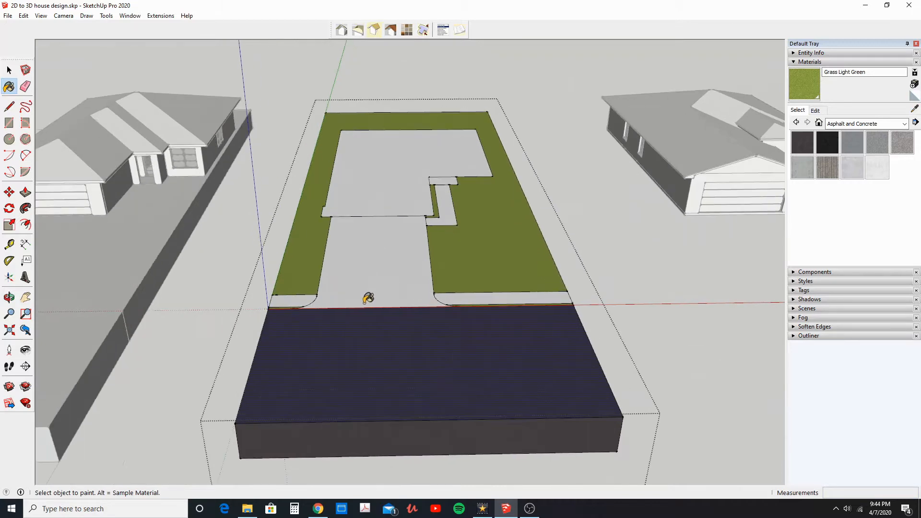
# Step: Paint the driveway and the sidewalk sections on both sides of it with Polished Concrete Old
pyautogui.scroll(2, 355, 297)
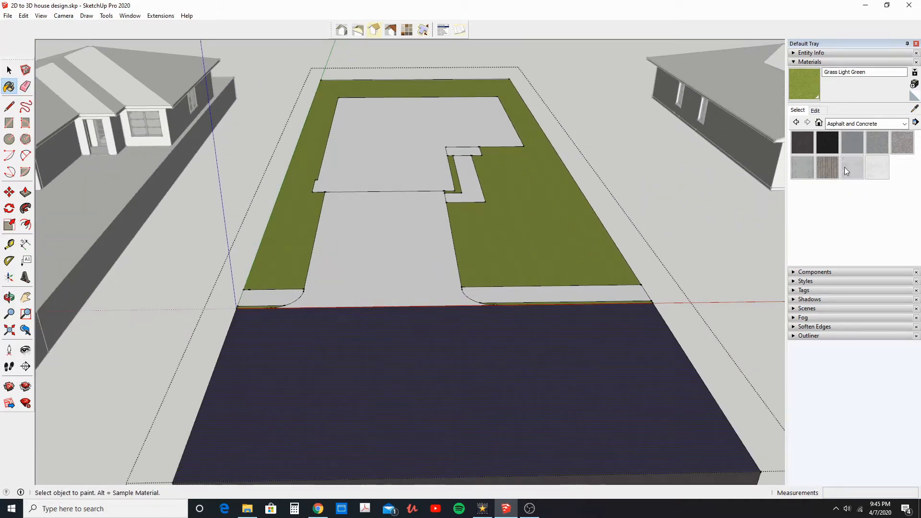
pyautogui.click(873, 167)
pyautogui.scroll(3, 435, 288)
pyautogui.click(440, 291)
pyautogui.moveTo(438, 296); pyautogui.dragTo(439, 373, button='middle')
pyautogui.scroll(-1, 472, 332)
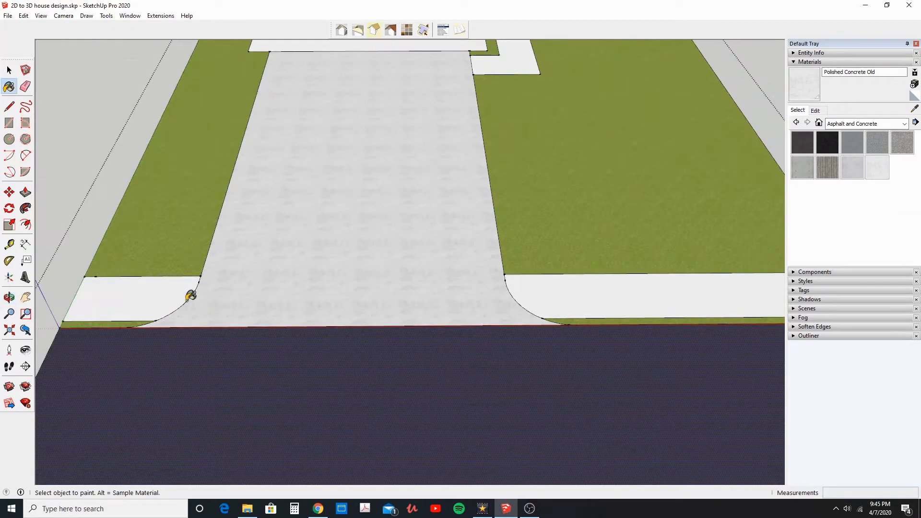
pyautogui.click(168, 298)
pyautogui.click(543, 297)
# Step: Paint the walkway, the entry slab and the house footprint with Polished Concrete Old, keeping the lawn grass
pyautogui.moveTo(542, 297); pyautogui.dragTo(401, 386, button='middle')
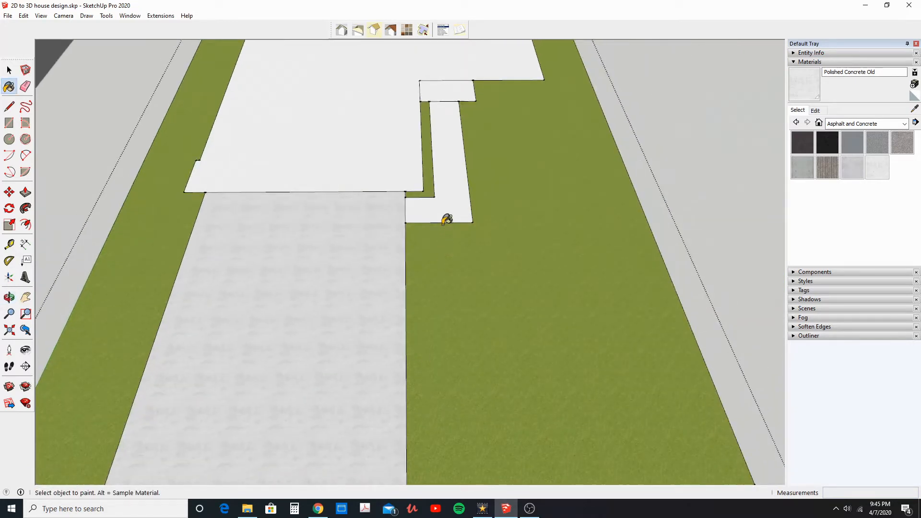
pyautogui.click(445, 221)
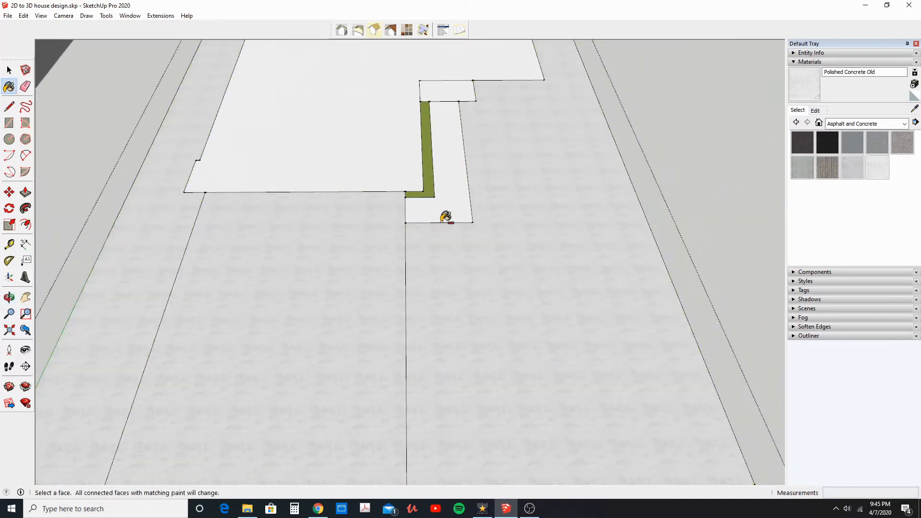
pyautogui.hotkey('ctrl', 'z')
pyautogui.click(444, 212)
pyautogui.click(453, 88)
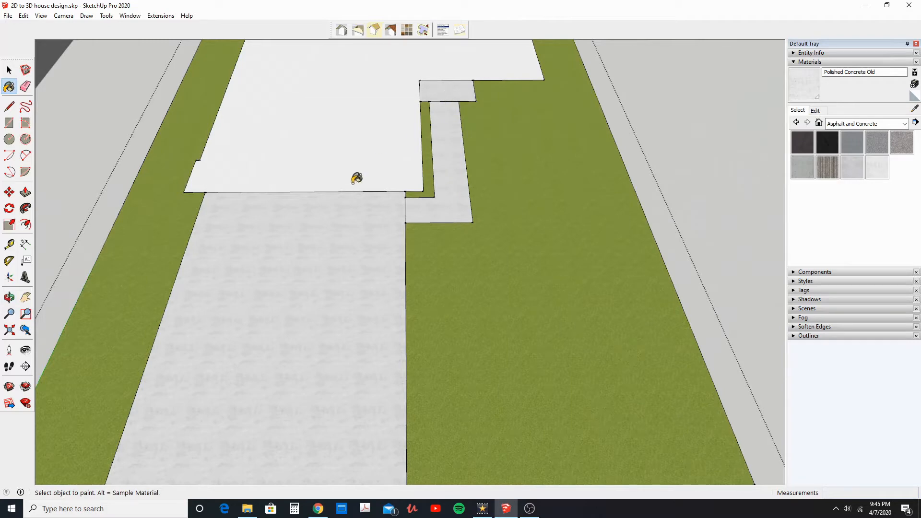
pyautogui.click(350, 167)
pyautogui.scroll(-3, 349, 172)
pyautogui.moveTo(349, 173); pyautogui.dragTo(410, 166, button='middle')
pyautogui.scroll(-1, 410, 165)
pyautogui.click(8, 71)
# Step: Open the site group and offset the road face's outline inward twice to form two narrow border rings
pyautogui.moveTo(117, 113)
pyautogui.mouseDown(button='middle')
pyautogui.moveTo(288, 191)
pyautogui.moveTo(232, 192)
pyautogui.moveTo(171, 322)
pyautogui.mouseUp(button='middle')
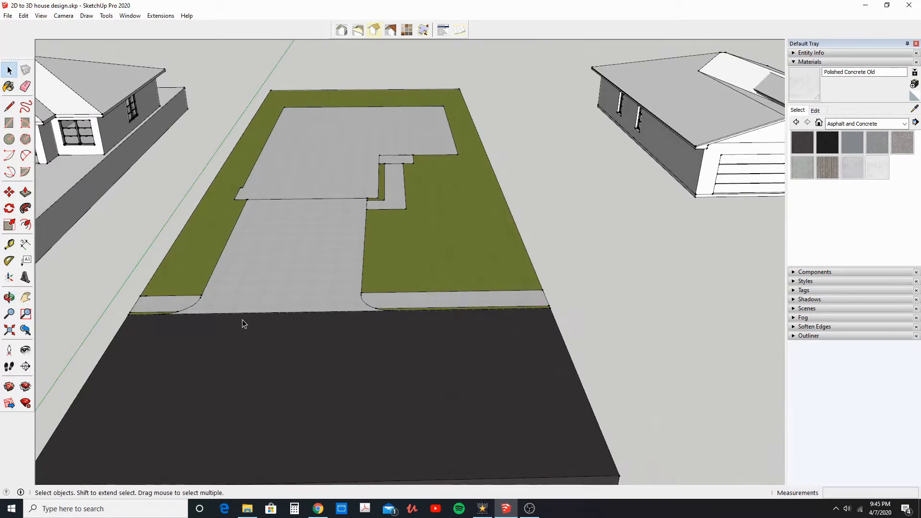
pyautogui.moveTo(357, 328); pyautogui.dragTo(377, 287, button='middle')
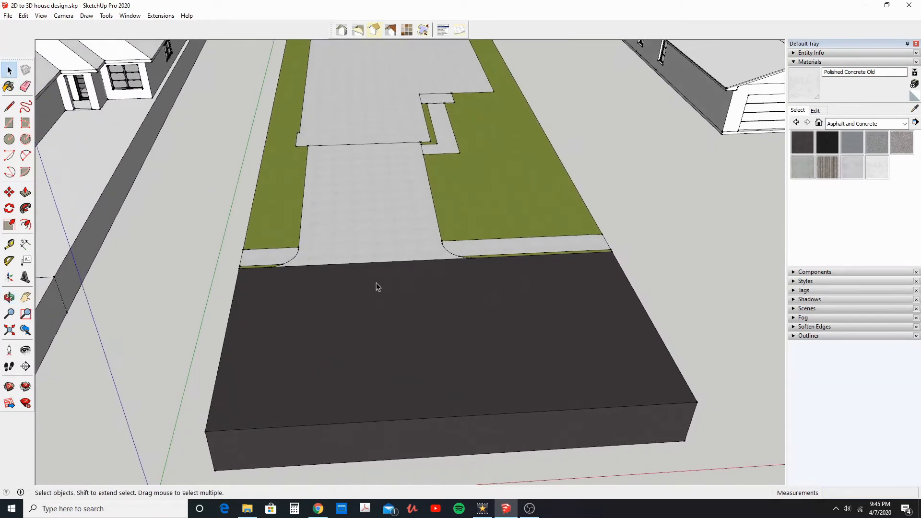
pyautogui.doubleClick(302, 300)
pyautogui.click(293, 307)
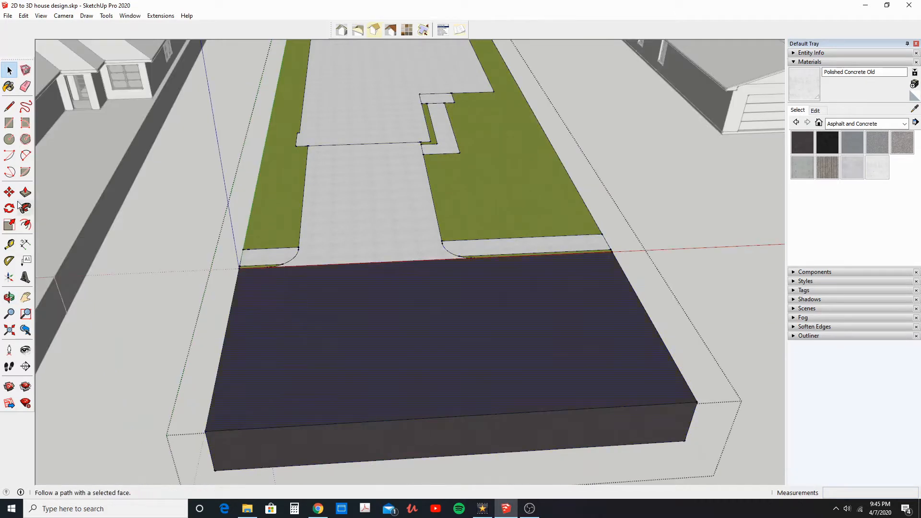
pyautogui.click(25, 224)
pyautogui.click(257, 278)
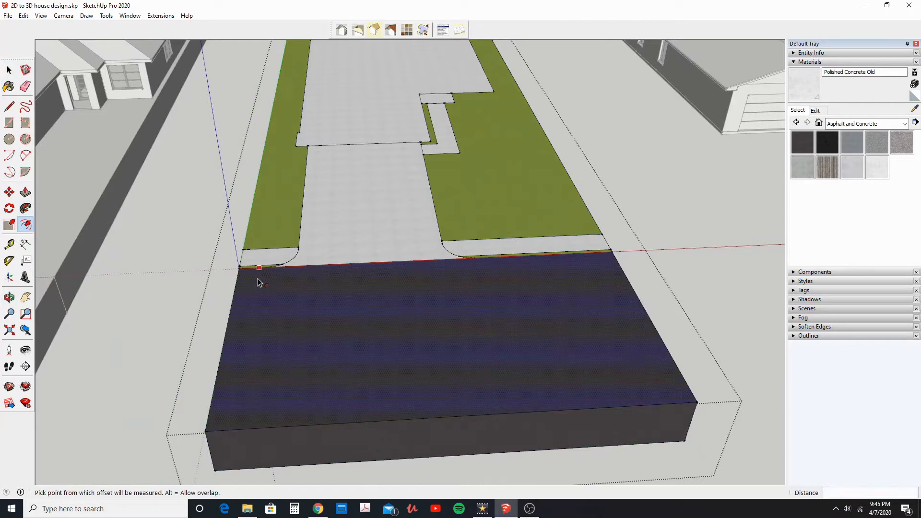
pyautogui.press('Escape')
pyautogui.doubleClick(263, 291)
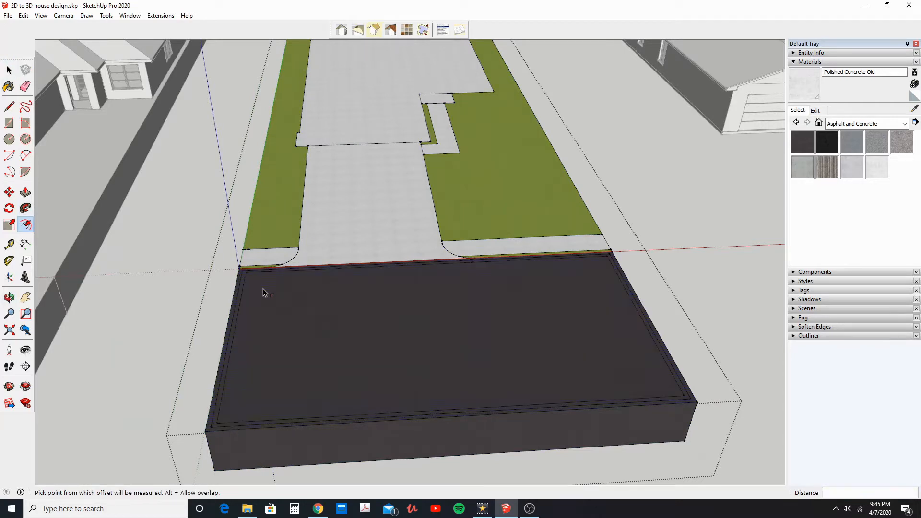
# Step: Push the road's inner face down 1 inch and lower the adjoining border ring by the same amount
pyautogui.click(25, 192)
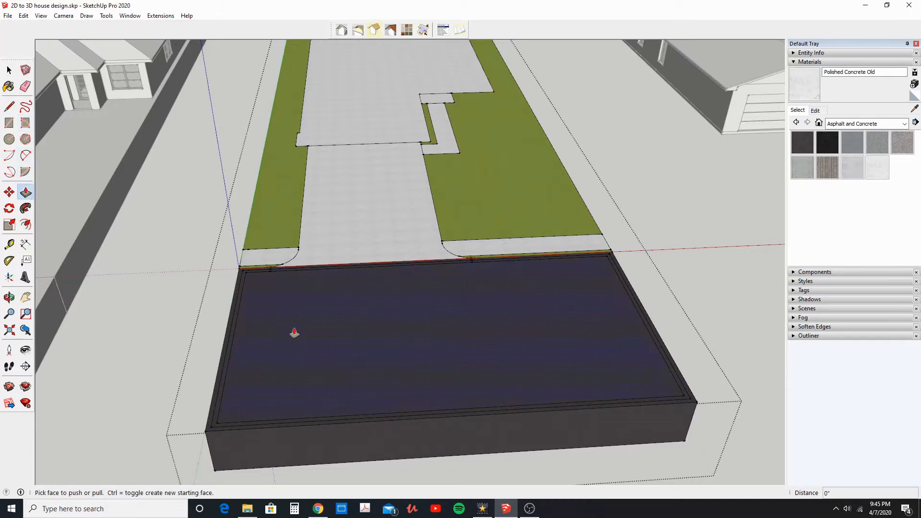
pyautogui.scroll(4, 281, 319)
pyautogui.click(282, 327)
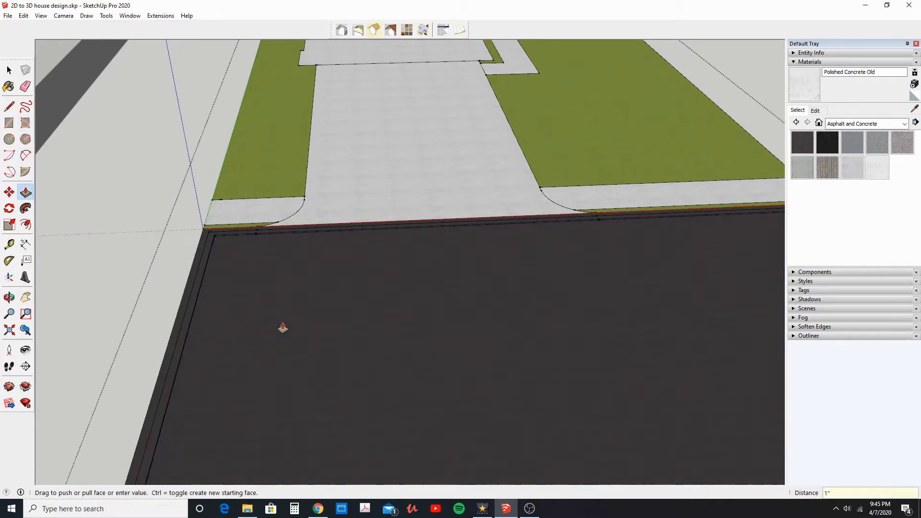
pyautogui.press('Return')
pyautogui.scroll(3, 261, 292)
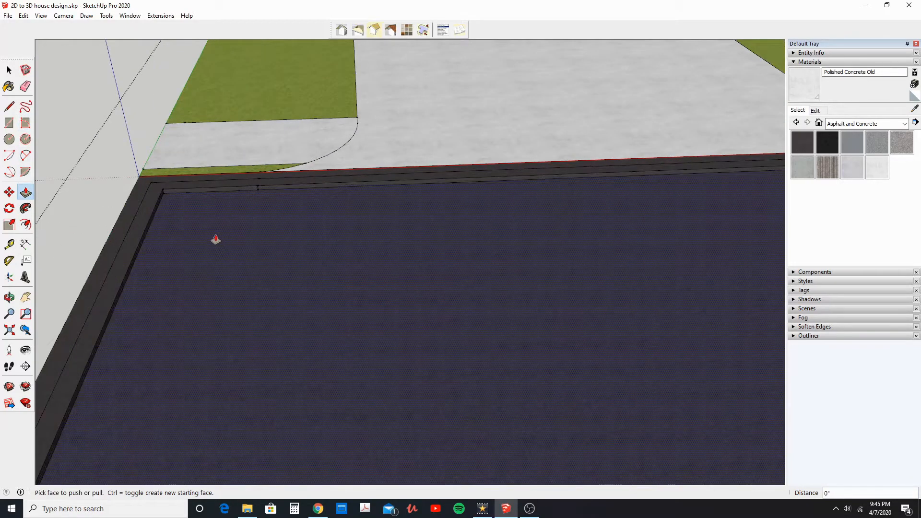
pyautogui.scroll(2, 175, 190)
pyautogui.doubleClick(175, 190)
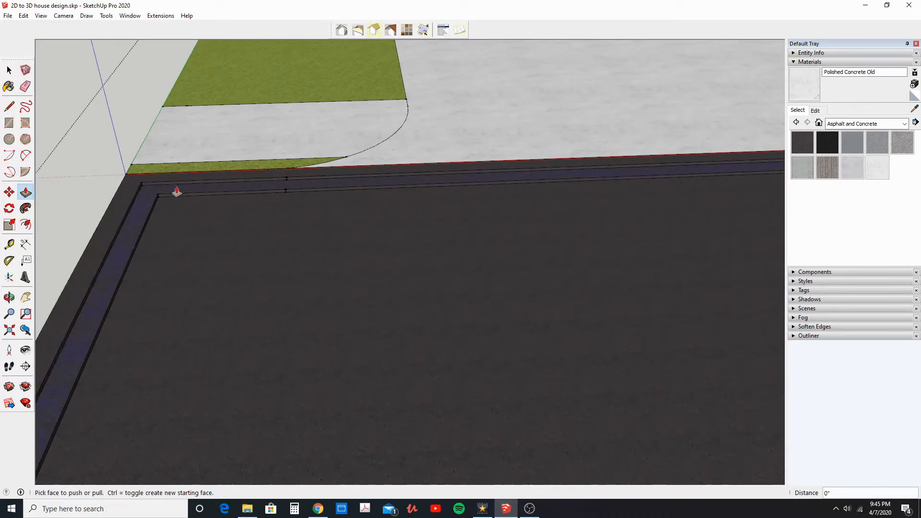
# Step: Push back the raised border strips along the road's side edge near the origin, by 6 inches and 1 foot
pyautogui.moveTo(179, 192); pyautogui.dragTo(494, 263, button='middle')
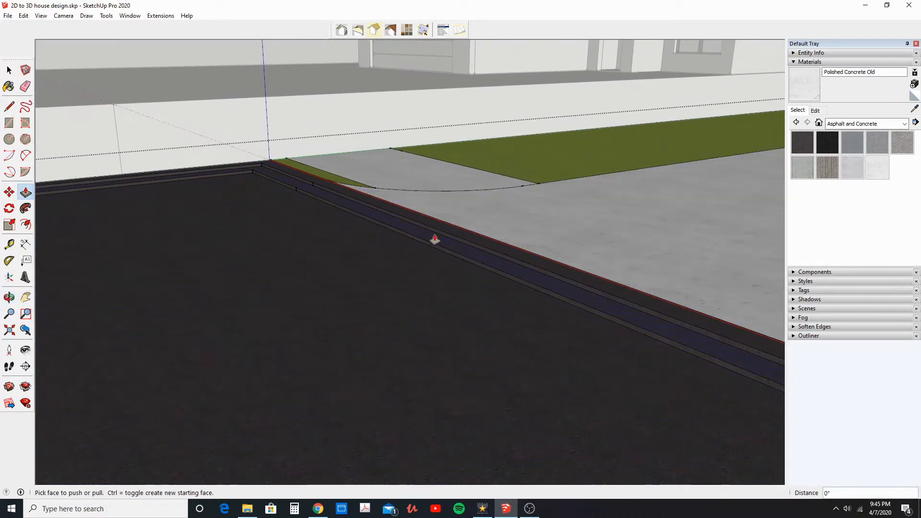
pyautogui.scroll(2, 268, 178)
pyautogui.keyDown('shift'); pyautogui.moveTo(269, 178); pyautogui.dragTo(367, 247, button='middle'); pyautogui.keyUp('shift')
pyautogui.click(341, 226)
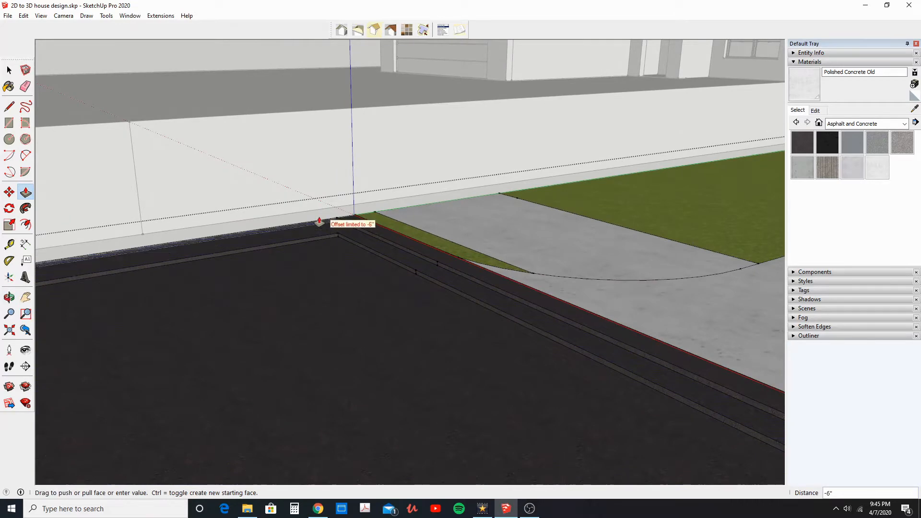
pyautogui.click(321, 221)
pyautogui.click(331, 236)
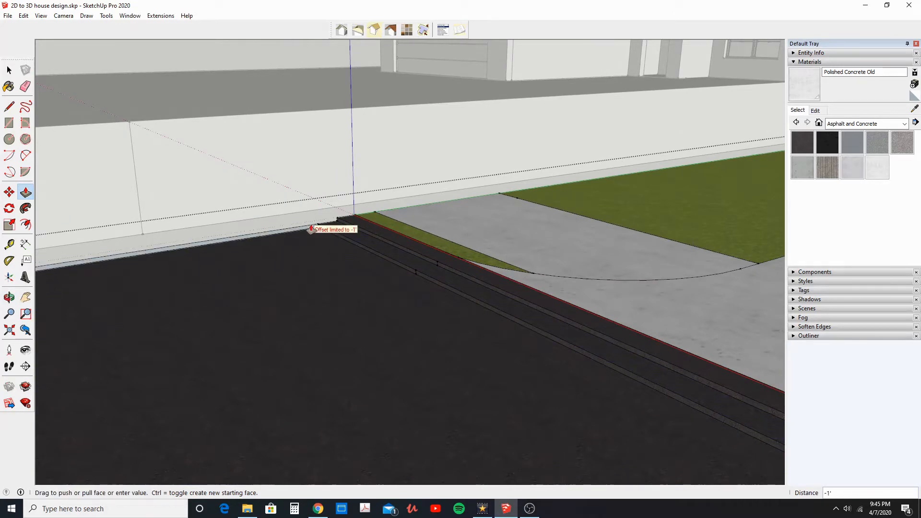
pyautogui.click(309, 229)
# Step: Push back the raised border strips along the road's opposite side edge, the inner one by 1 foot
pyautogui.scroll(-2, 319, 234)
pyautogui.moveTo(318, 234); pyautogui.dragTo(397, 201, button='middle')
pyautogui.click(360, 182)
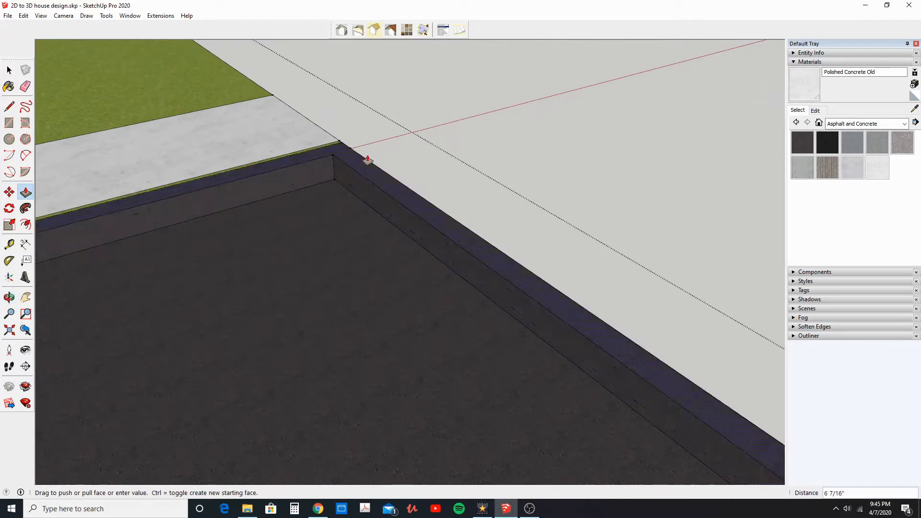
pyautogui.press('Escape')
pyautogui.scroll(1, 341, 173)
pyautogui.click(349, 169)
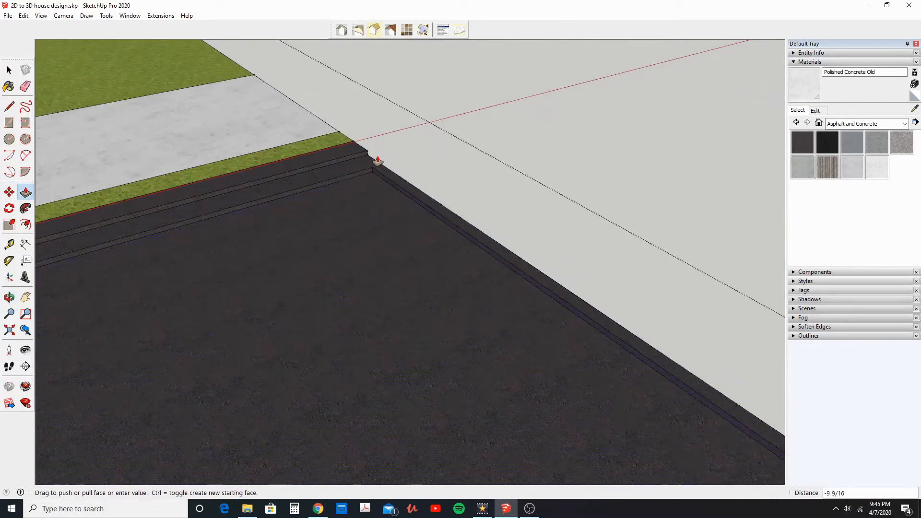
pyautogui.scroll(-5, 373, 206)
pyautogui.moveTo(374, 232); pyautogui.dragTo(463, 184, button='middle')
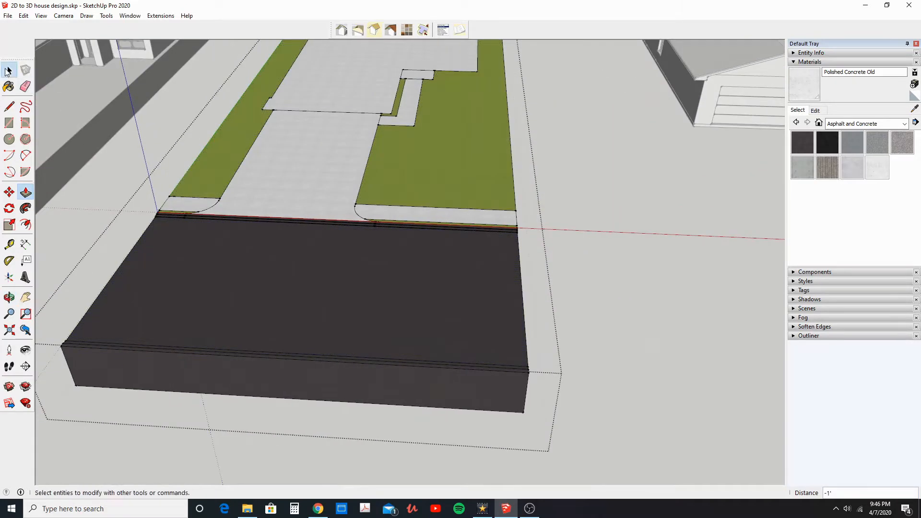
# Step: Apply Polished Concrete Old to the long curb strips and riser between the driveway and the road
pyautogui.click(9, 70)
pyautogui.scroll(3, 227, 262)
pyautogui.click(810, 100)
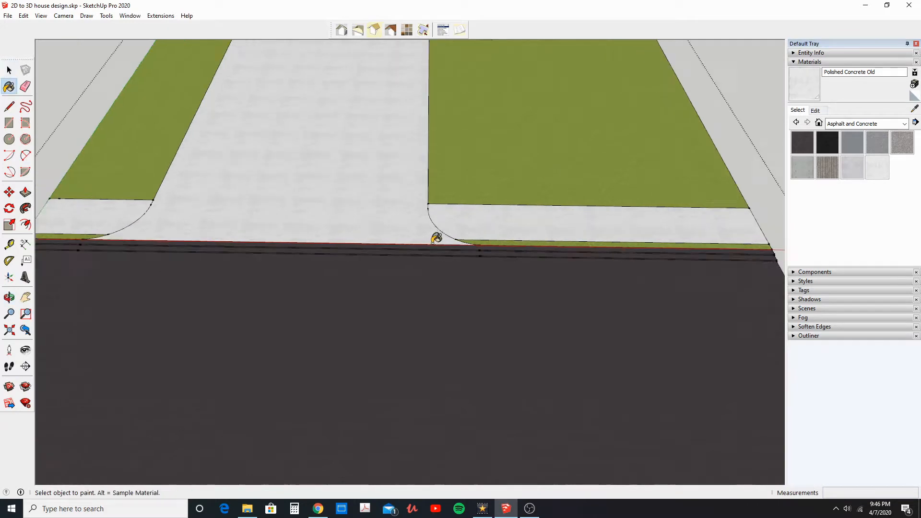
pyautogui.scroll(3, 463, 240)
pyautogui.moveTo(495, 256); pyautogui.dragTo(444, 265, button='middle')
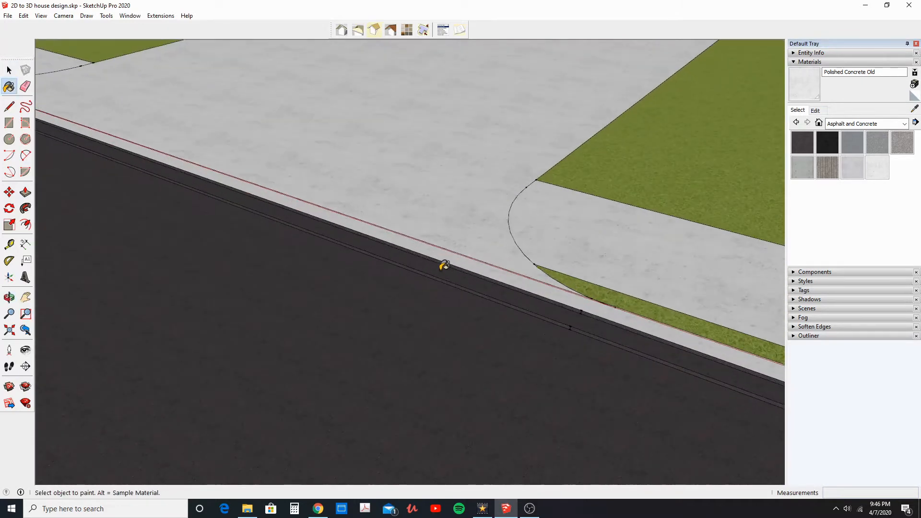
pyautogui.click(452, 271)
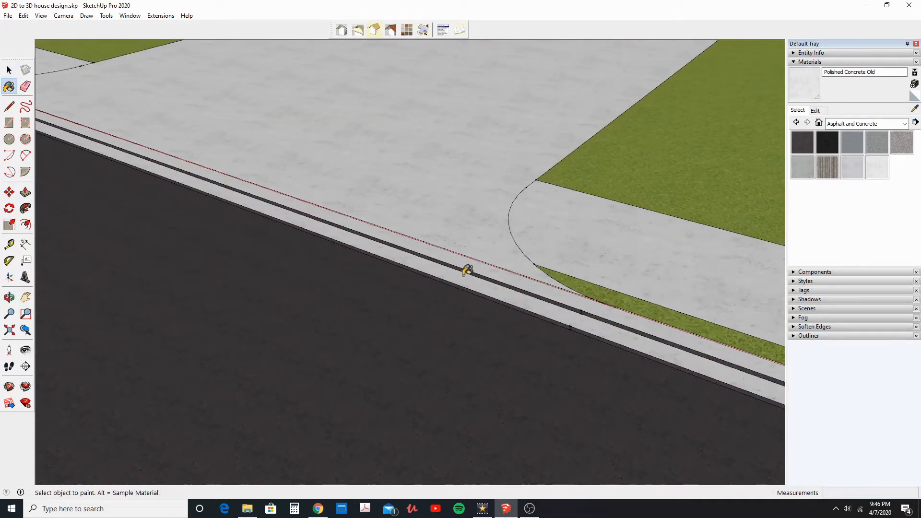
pyautogui.click(466, 270)
# Step: Apply Polished Concrete Old to the remaining treads and risers of the stepped curb along the road
pyautogui.moveTo(462, 283)
pyautogui.mouseDown(button='middle')
pyautogui.moveTo(409, 238)
pyautogui.moveTo(453, 232)
pyautogui.moveTo(226, 199)
pyautogui.moveTo(483, 255)
pyautogui.moveTo(384, 258)
pyautogui.moveTo(374, 284)
pyautogui.moveTo(156, 253)
pyautogui.moveTo(520, 255)
pyautogui.moveTo(239, 269)
pyautogui.mouseUp(button='middle')
pyautogui.click(453, 225)
pyautogui.click(425, 241)
pyautogui.click(420, 255)
pyautogui.click(390, 270)
pyautogui.scroll(5, 270, 312)
pyautogui.scroll(1, 270, 311)
pyautogui.click(269, 303)
pyautogui.scroll(4, 255, 331)
pyautogui.click(249, 334)
pyautogui.click(293, 343)
pyautogui.click(315, 355)
# Step: Close the site group and unhide the house on the lot
pyautogui.moveTo(315, 355)
pyautogui.mouseDown(button='middle')
pyautogui.moveTo(397, 259)
pyautogui.moveTo(156, 349)
pyautogui.moveTo(474, 339)
pyautogui.moveTo(372, 438)
pyautogui.mouseUp(button='middle')
pyautogui.scroll(-4, 372, 438)
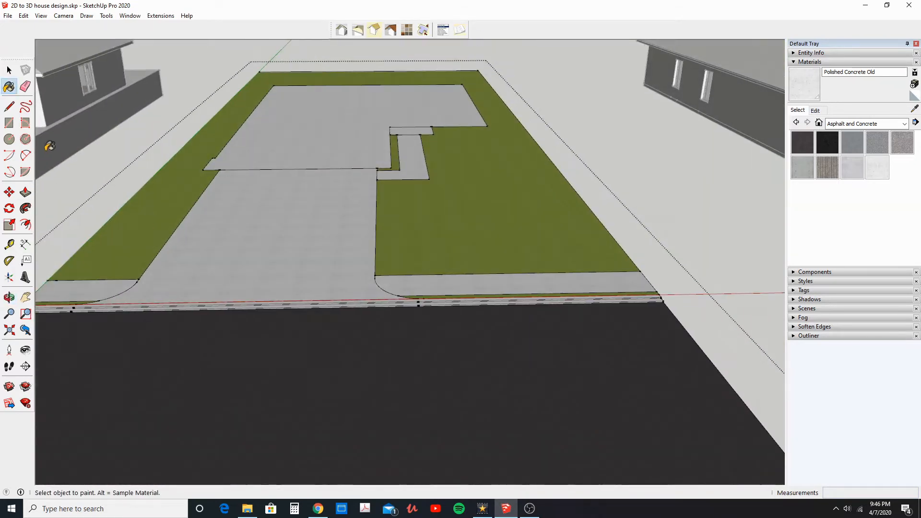
pyautogui.press('space')
pyautogui.moveTo(254, 346); pyautogui.dragTo(372, 297, button='middle')
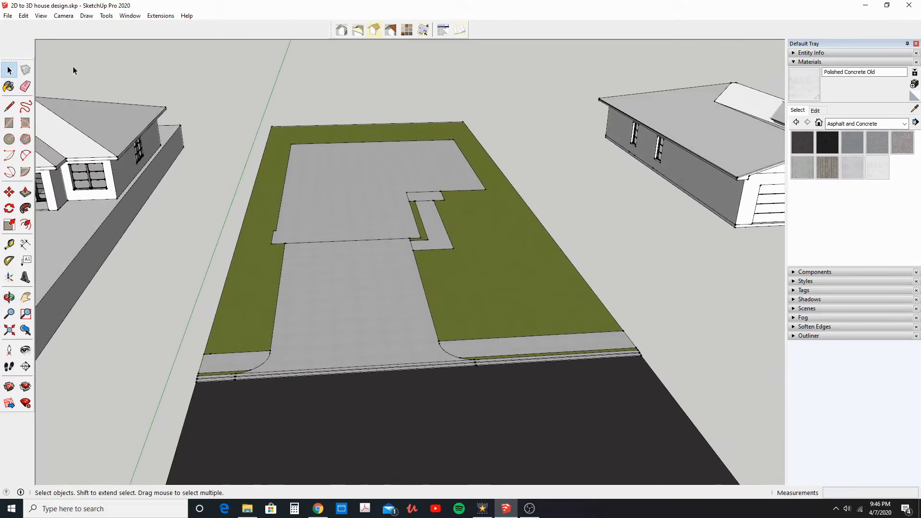
pyautogui.click(24, 17)
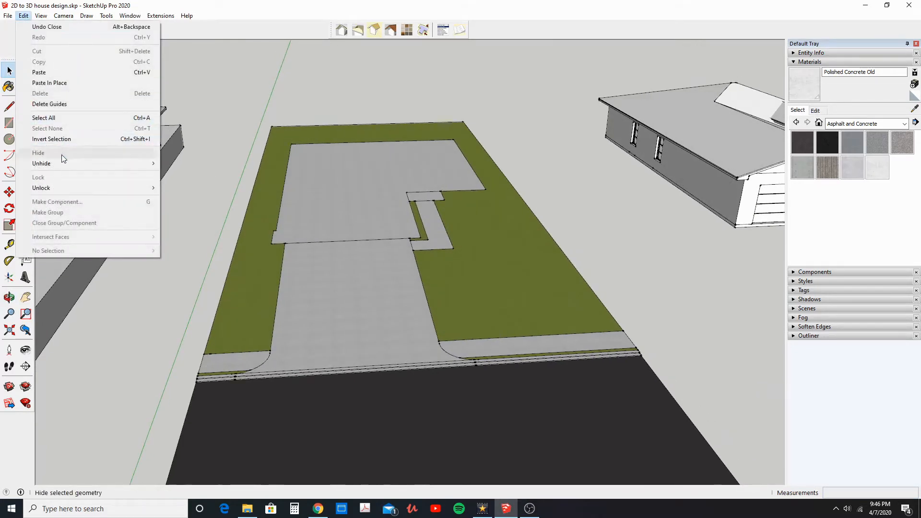
pyautogui.moveTo(88, 165)
pyautogui.click(170, 174)
pyautogui.moveTo(185, 179); pyautogui.dragTo(277, 248, button='middle')
pyautogui.scroll(2, 316, 239)
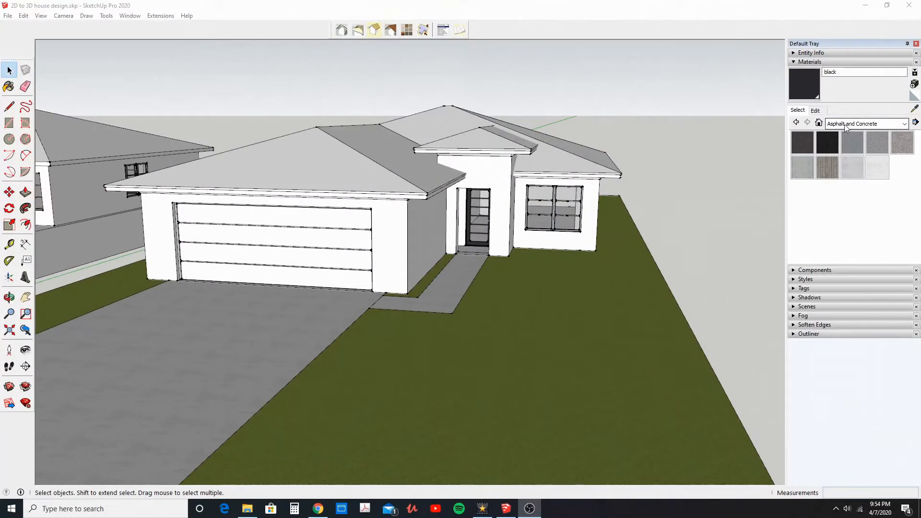
# Step: Choose the Brick Rough Dark material from the Brick, Cladding and Siding collection
pyautogui.click(863, 123)
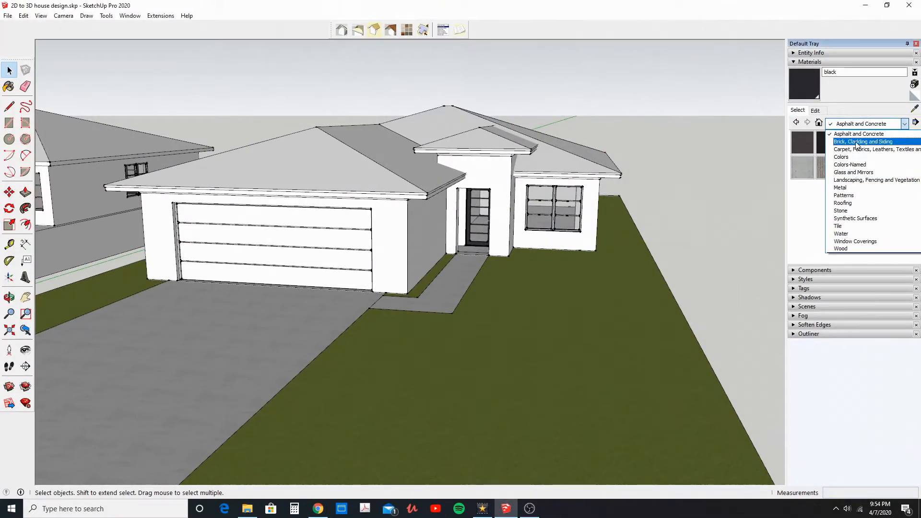
pyautogui.click(856, 142)
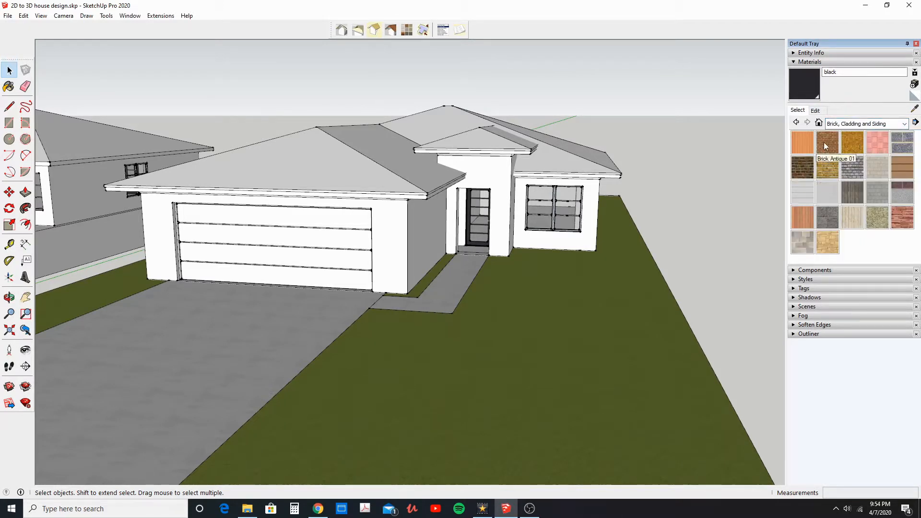
pyautogui.click(804, 162)
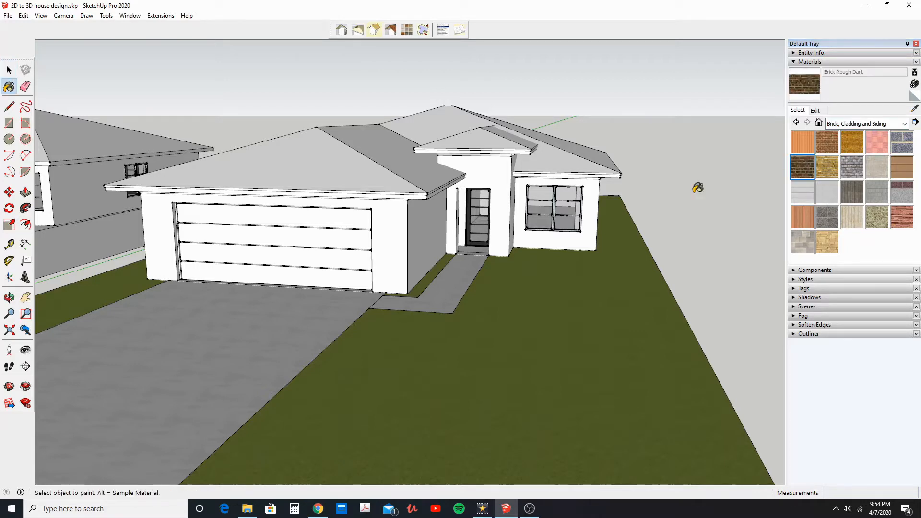
# Step: Open the house wall group and apply Brick Rough Dark to the garage front, garage side and entry front walls
pyautogui.scroll(5, 424, 217)
pyautogui.click(8, 71)
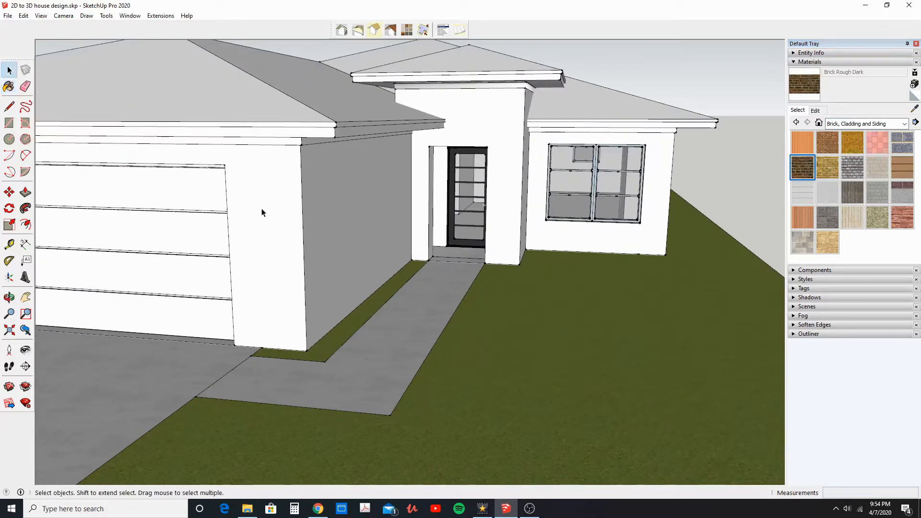
pyautogui.doubleClick(263, 209)
pyautogui.click(271, 207)
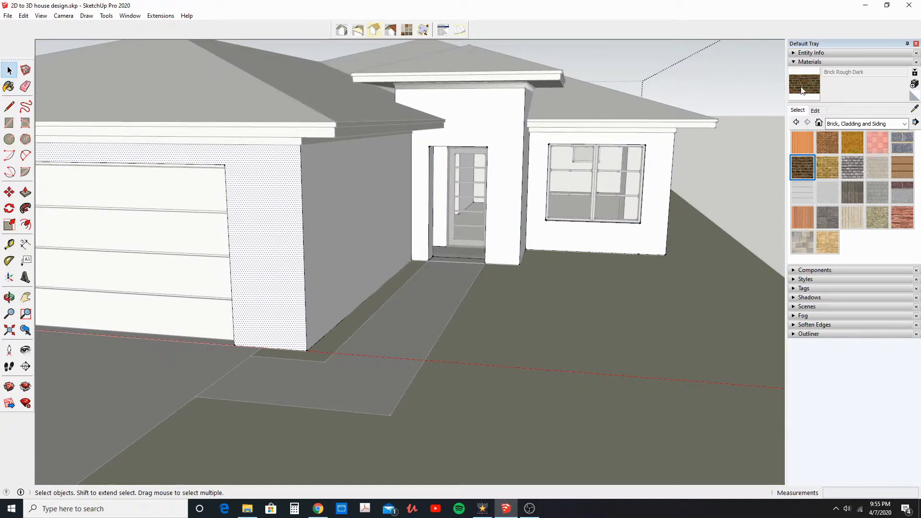
pyautogui.press('b')
pyautogui.click(263, 167)
pyautogui.click(319, 179)
pyautogui.click(490, 132)
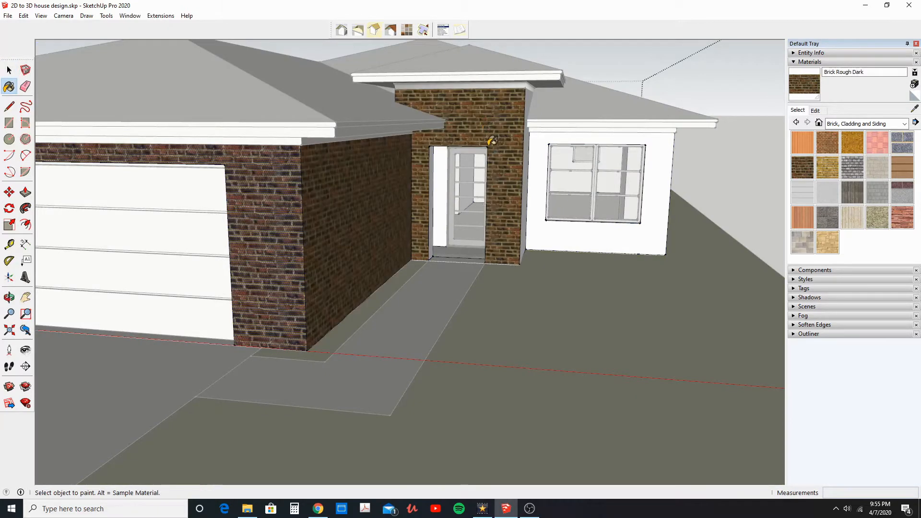
# Step: Apply the brick to the entry's outer side, the front window wall, the adjoining side wall and the door recess faces
pyautogui.click(529, 146)
pyautogui.moveTo(529, 146); pyautogui.dragTo(453, 152, button='middle')
pyautogui.click(454, 151)
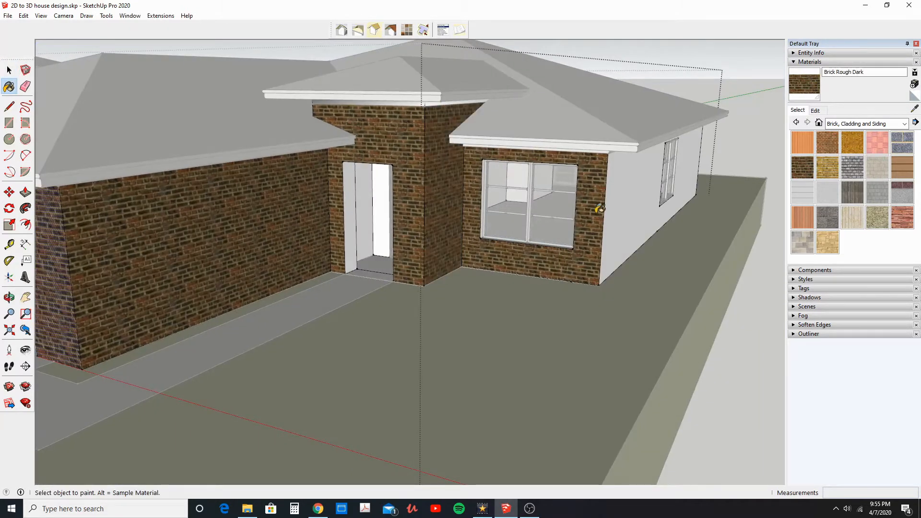
pyautogui.click(635, 199)
pyautogui.click(352, 196)
pyautogui.click(368, 195)
pyautogui.click(383, 201)
# Step: Apply the brick to the remaining outer walls around to the far side of the garage
pyautogui.moveTo(387, 201)
pyautogui.mouseDown(button='middle')
pyautogui.moveTo(530, 185)
pyautogui.moveTo(411, 215)
pyautogui.moveTo(491, 200)
pyautogui.moveTo(427, 212)
pyautogui.moveTo(238, 373)
pyautogui.moveTo(249, 312)
pyautogui.moveTo(417, 324)
pyautogui.moveTo(179, 318)
pyautogui.moveTo(354, 302)
pyautogui.mouseUp(button='middle')
pyautogui.click(417, 324)
pyautogui.click(420, 297)
pyautogui.moveTo(420, 298)
pyautogui.mouseDown(button='middle')
pyautogui.moveTo(298, 333)
pyautogui.moveTo(364, 366)
pyautogui.mouseUp(button='middle')
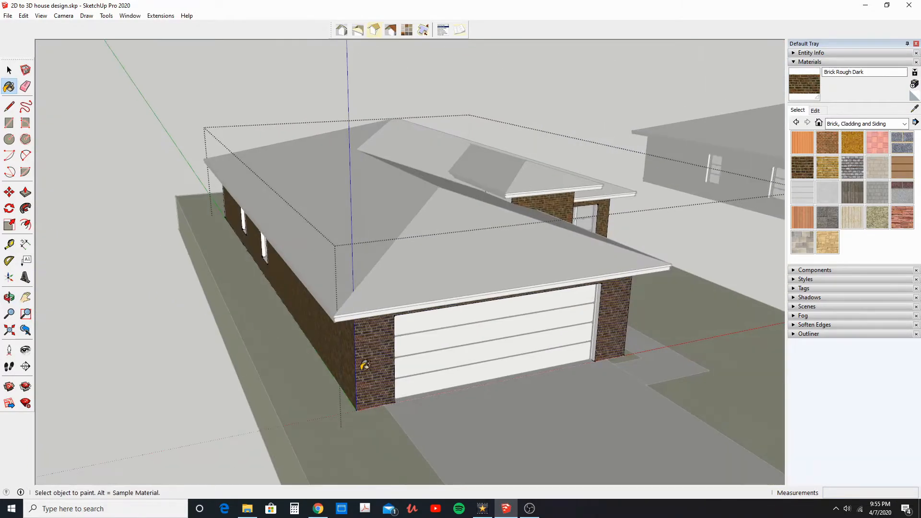
# Step: Apply the brick to the remaining unpainted narrow reveal faces of the wall openings
pyautogui.moveTo(471, 359); pyautogui.dragTo(317, 322, button='middle')
pyautogui.scroll(5, 177, 216)
pyautogui.moveTo(176, 216); pyautogui.dragTo(117, 190, button='middle')
pyautogui.scroll(2, 117, 190)
pyautogui.moveTo(240, 274); pyautogui.dragTo(206, 246, button='middle')
pyautogui.scroll(1, 207, 246)
pyautogui.click(150, 210)
pyautogui.click(165, 200)
pyautogui.moveTo(187, 211)
pyautogui.mouseDown(button='middle')
pyautogui.moveTo(380, 231)
pyautogui.moveTo(249, 232)
pyautogui.mouseUp(button='middle')
pyautogui.moveTo(555, 201)
pyautogui.keyDown('shift'); pyautogui.mouseDown(button='middle')
pyautogui.moveTo(460, 224)
pyautogui.moveTo(437, 208)
pyautogui.moveTo(408, 287)
pyautogui.mouseUp(button='middle'); pyautogui.keyUp('shift')
pyautogui.scroll(-4, 460, 223)
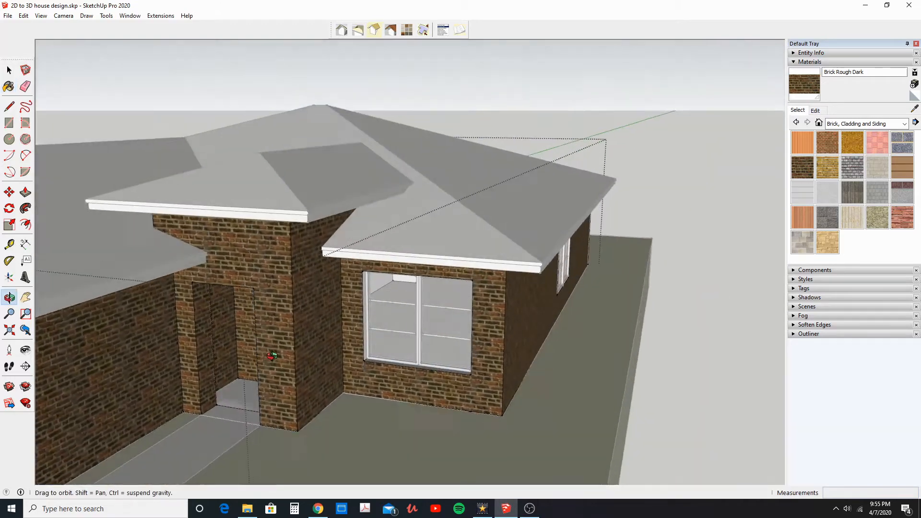
pyautogui.scroll(5, 381, 374)
pyautogui.moveTo(381, 374); pyautogui.dragTo(327, 338, button='middle')
pyautogui.moveTo(337, 338); pyautogui.dragTo(370, 378, button='middle')
pyautogui.scroll(5, 526, 197)
pyautogui.click(487, 210)
# Step: Apply the brick to the white side reveals of the two windows in the long wall beside the garage
pyautogui.scroll(-4, 487, 210)
pyautogui.moveTo(479, 215)
pyautogui.mouseDown(button='middle')
pyautogui.moveTo(78, 376)
pyautogui.moveTo(59, 427)
pyautogui.mouseUp(button='middle')
pyautogui.moveTo(446, 346); pyautogui.dragTo(150, 429, button='middle')
pyautogui.moveTo(595, 352); pyautogui.dragTo(127, 370, button='middle')
pyautogui.keyDown('shift'); pyautogui.moveTo(567, 255); pyautogui.dragTo(15, 320, button='middle'); pyautogui.keyUp('shift')
pyautogui.moveTo(479, 306); pyautogui.dragTo(283, 330, button='middle')
pyautogui.moveTo(434, 307); pyautogui.dragTo(331, 306, button='middle')
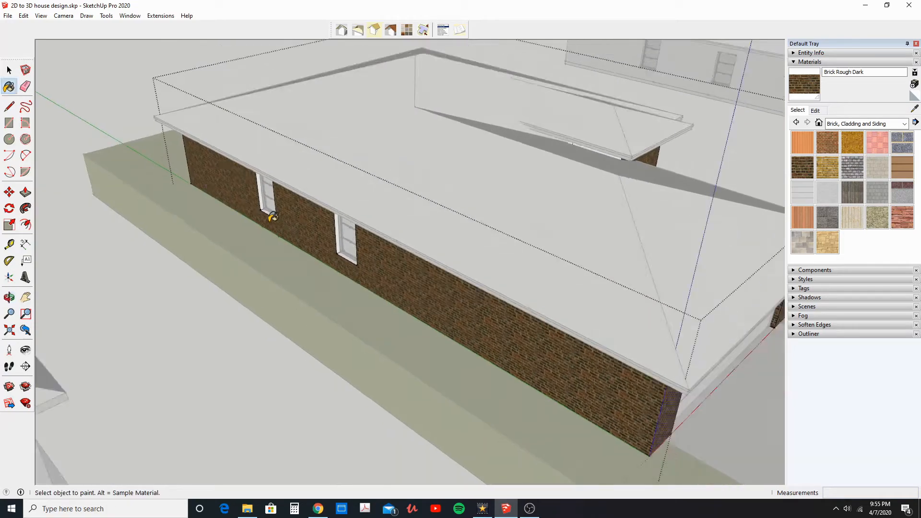
pyautogui.scroll(4, 270, 216)
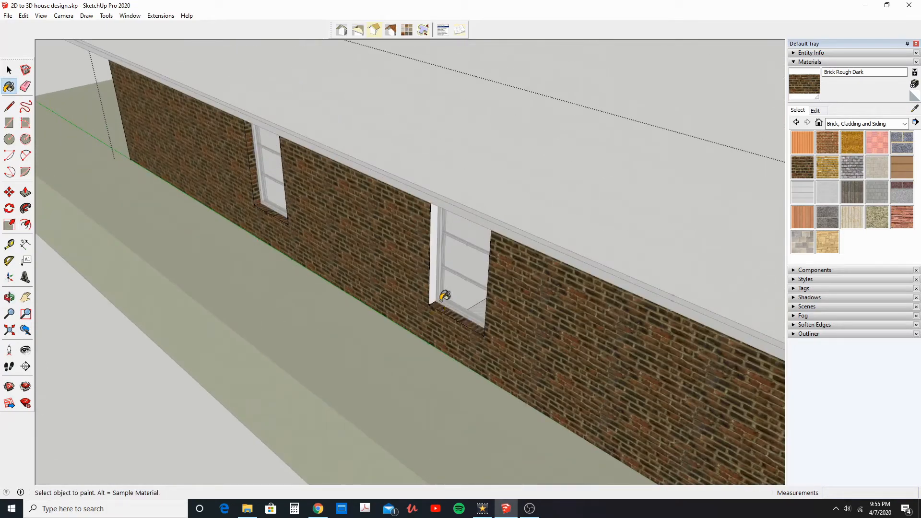
pyautogui.moveTo(436, 284)
pyautogui.mouseDown(button='middle')
pyautogui.moveTo(294, 360)
pyautogui.moveTo(548, 304)
pyautogui.moveTo(620, 263)
pyautogui.moveTo(591, 160)
pyautogui.mouseUp(button='middle')
pyautogui.scroll(2, 542, 140)
pyautogui.click(549, 158)
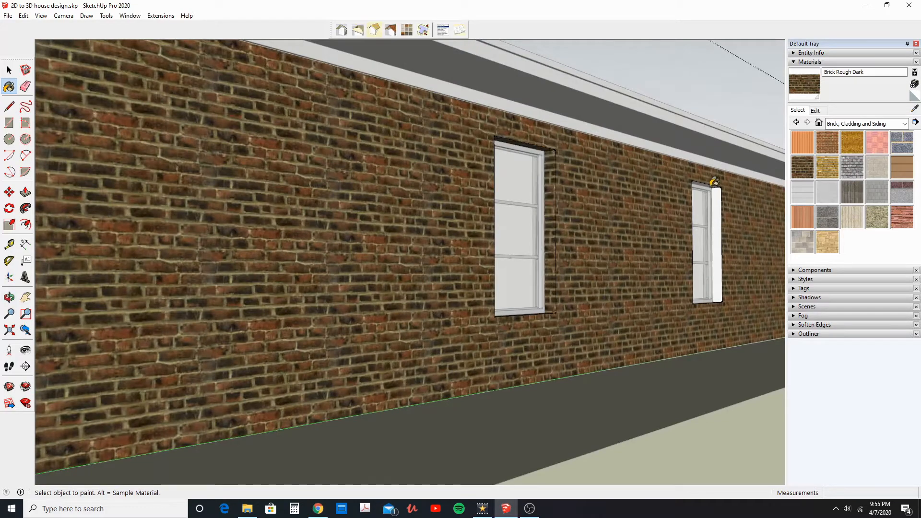
pyautogui.click(715, 191)
# Step: Close the house wall group after painting the walls
pyautogui.moveTo(708, 180); pyautogui.dragTo(428, 263, button='middle')
pyautogui.scroll(-4, 428, 263)
pyautogui.moveTo(510, 267); pyautogui.dragTo(4, 245, button='middle')
pyautogui.scroll(4, 368, 228)
pyautogui.moveTo(367, 227); pyautogui.dragTo(255, 212, button='middle')
pyautogui.click(9, 71)
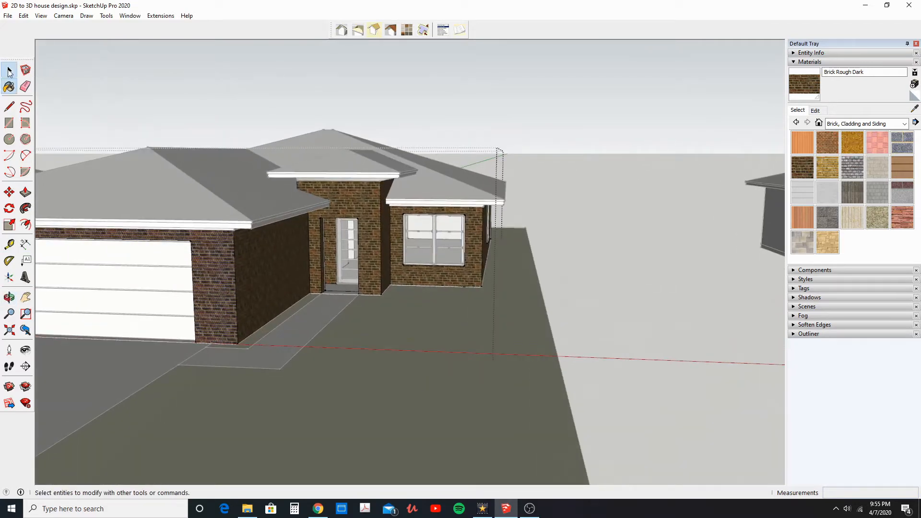
pyautogui.click(129, 115)
# Step: Choose the Roofing Shingles Asphalt material from the Roofing collection
pyautogui.scroll(-2, 302, 249)
pyautogui.moveTo(302, 251); pyautogui.dragTo(428, 290, button='middle')
pyautogui.scroll(3, 399, 252)
pyautogui.keyDown('shift'); pyautogui.moveTo(399, 251); pyautogui.dragTo(390, 306, button='middle'); pyautogui.keyUp('shift')
pyautogui.scroll(3, 398, 297)
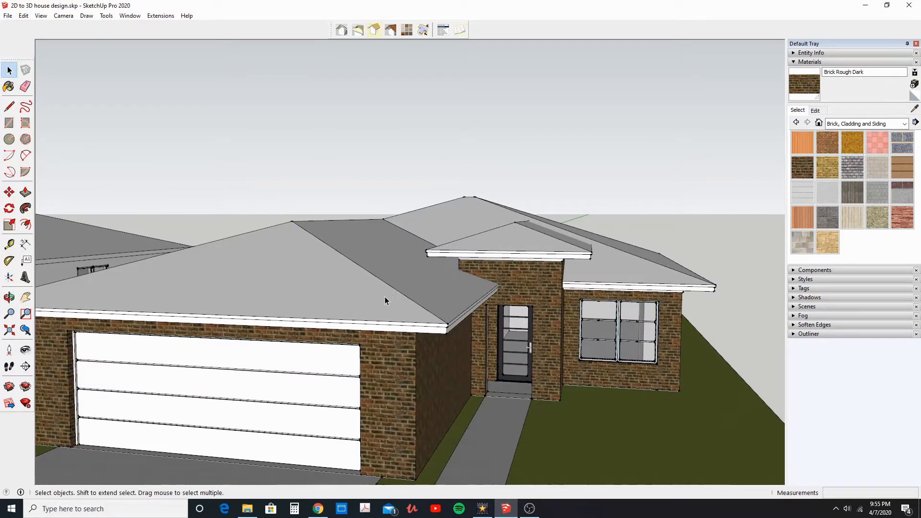
pyautogui.scroll(-1, 385, 297)
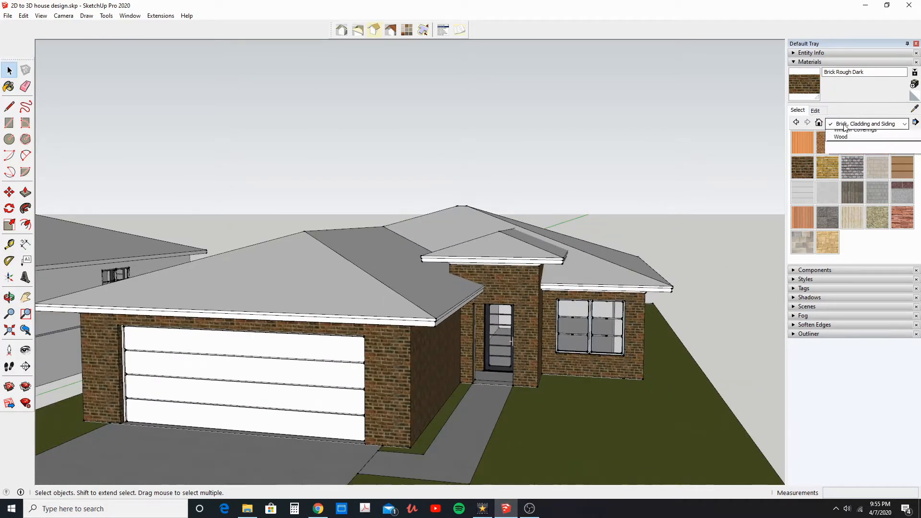
pyautogui.click(846, 124)
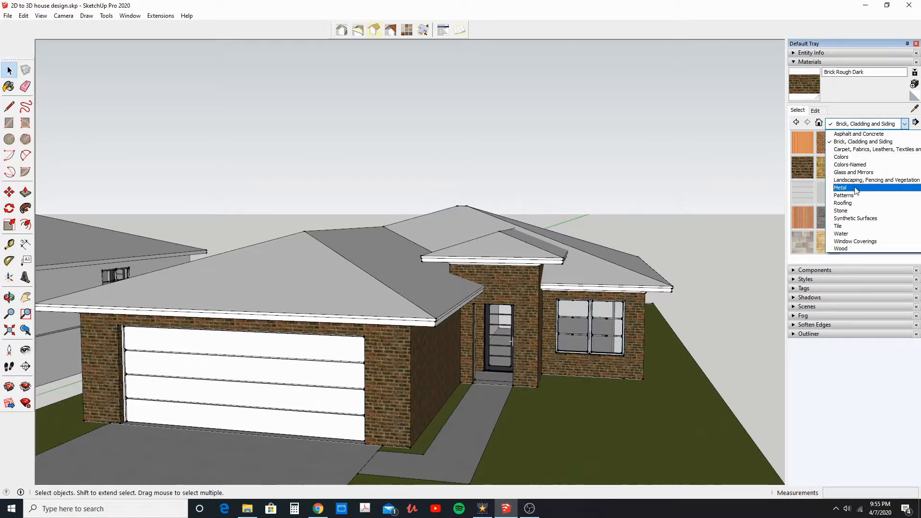
pyautogui.click(848, 202)
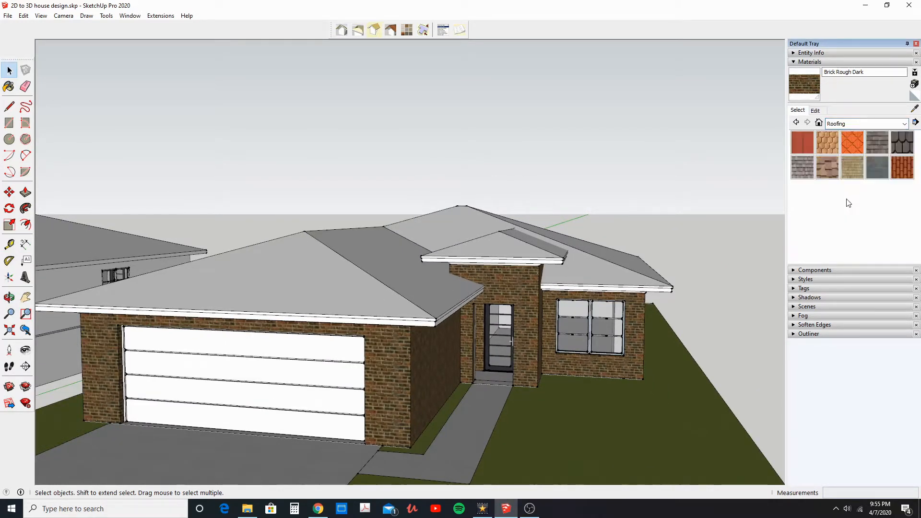
pyautogui.click(879, 142)
# Step: Open the main roof group and apply Roofing Shingles Asphalt to the garage's front slope and the slope beside it
pyautogui.click(9, 70)
pyautogui.doubleClick(367, 286)
pyautogui.click(368, 286)
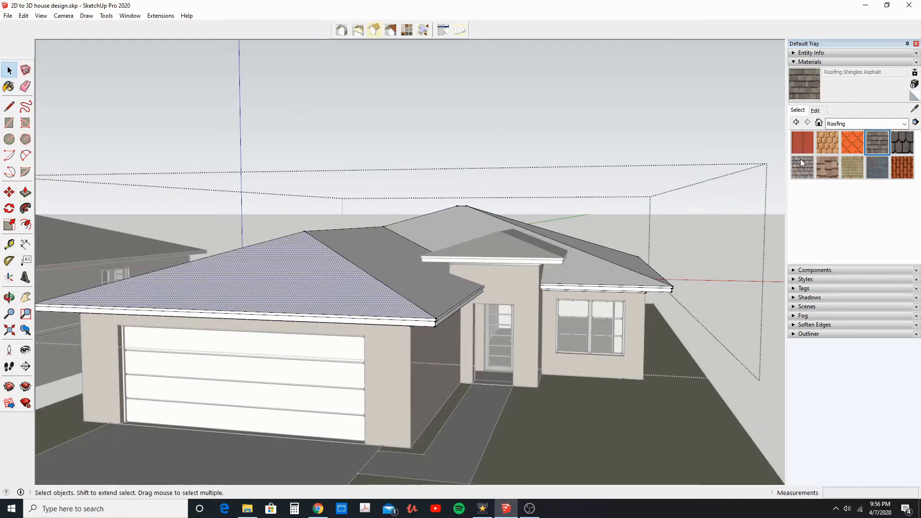
pyautogui.click(806, 95)
pyautogui.click(331, 274)
pyautogui.click(382, 258)
# Step: Apply Roofing Shingles Asphalt to the remaining slopes of the main roof and close its group
pyautogui.moveTo(383, 257)
pyautogui.mouseDown(button='middle')
pyautogui.moveTo(512, 330)
pyautogui.moveTo(566, 338)
pyautogui.mouseUp(button='middle')
pyautogui.click(411, 277)
pyautogui.click(472, 230)
pyautogui.moveTo(611, 282); pyautogui.dragTo(469, 253, button='middle')
pyautogui.click(469, 253)
pyautogui.click(404, 192)
pyautogui.press('space')
# Step: Open the small entry roof group, apply Roofing Shingles Asphalt to its three slopes and close the group
pyautogui.moveTo(178, 227); pyautogui.dragTo(254, 220, button='middle')
pyautogui.click(407, 304)
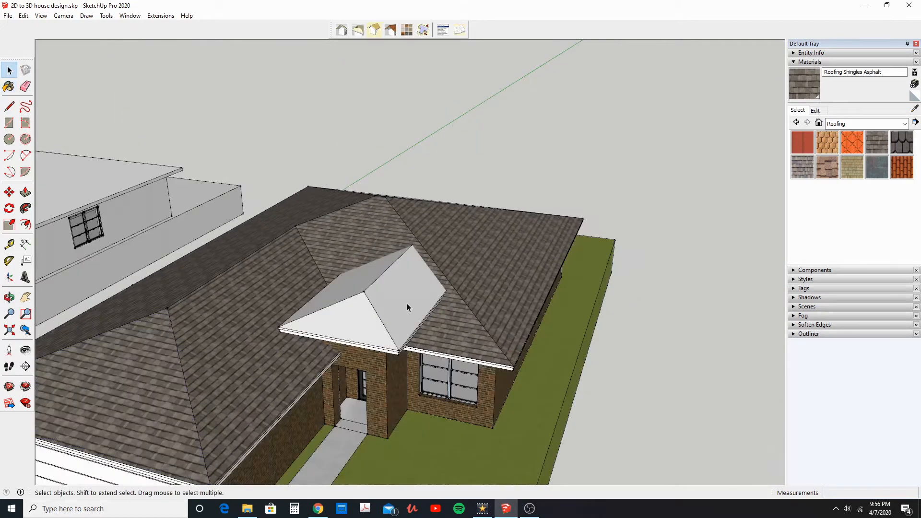
pyautogui.doubleClick(406, 305)
pyautogui.click(405, 306)
pyautogui.doubleClick(387, 281)
pyautogui.click(803, 88)
pyautogui.click(354, 275)
pyautogui.click(398, 293)
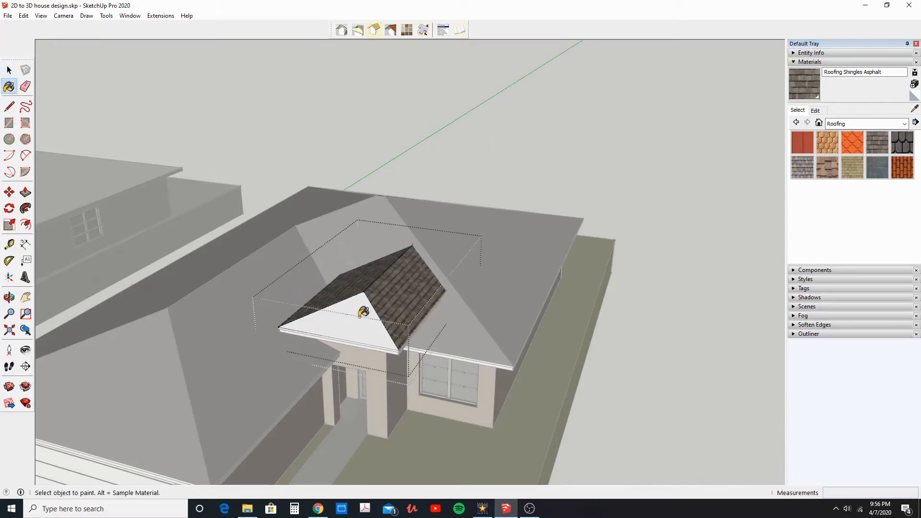
pyautogui.click(365, 311)
pyautogui.click(8, 73)
pyautogui.press('Escape')
pyautogui.press('Escape')
# Step: Sample the black material from the front door frame
pyautogui.scroll(-3, 332, 326)
pyautogui.moveTo(332, 326); pyautogui.dragTo(417, 329, button='middle')
pyautogui.scroll(-3, 381, 341)
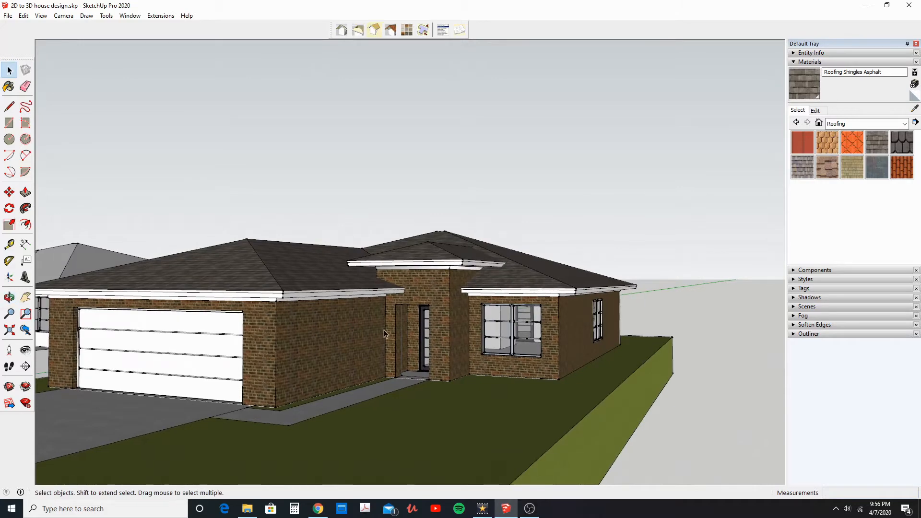
pyautogui.scroll(6, 491, 331)
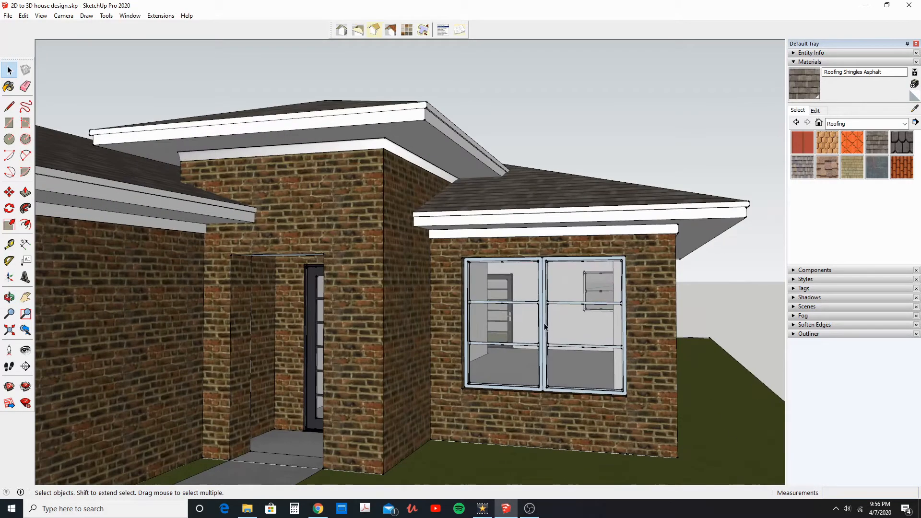
pyautogui.scroll(-5, 545, 328)
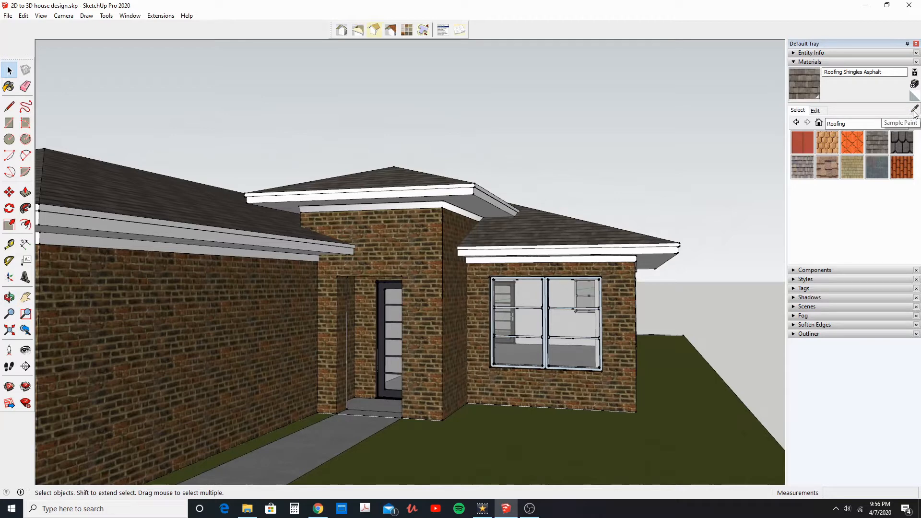
pyautogui.click(914, 110)
pyautogui.scroll(5, 391, 336)
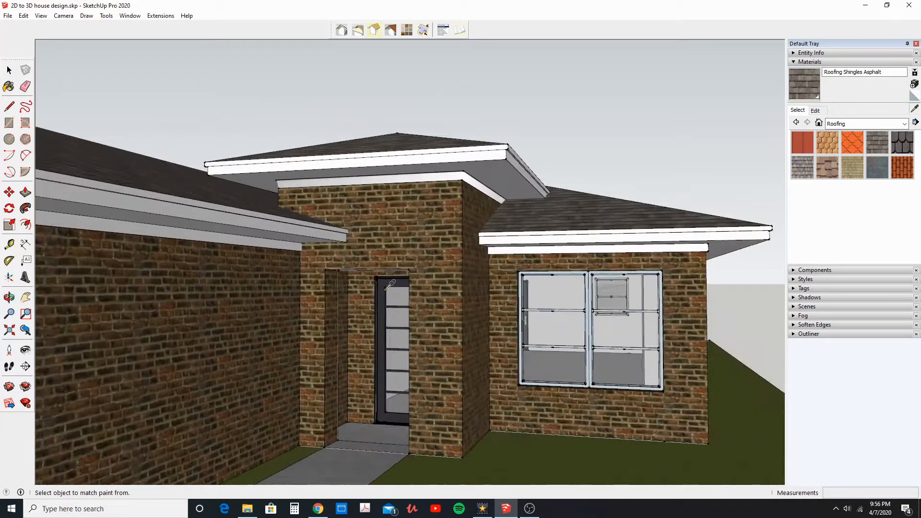
pyautogui.click(383, 282)
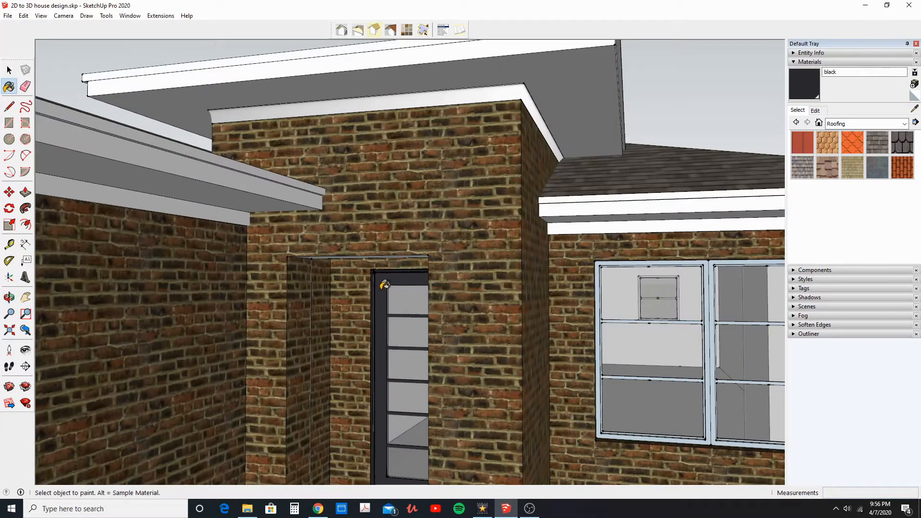
# Step: Apply the black material to the front window's frames and the next windows around the house
pyautogui.moveTo(511, 333)
pyautogui.mouseDown(button='middle')
pyautogui.moveTo(614, 322)
pyautogui.moveTo(488, 305)
pyautogui.mouseUp(button='middle')
pyautogui.click(506, 311)
pyautogui.click(570, 317)
pyautogui.moveTo(581, 318)
pyautogui.mouseDown(button='middle')
pyautogui.moveTo(349, 335)
pyautogui.moveTo(510, 319)
pyautogui.mouseUp(button='middle')
pyautogui.click(551, 321)
pyautogui.click(581, 319)
pyautogui.moveTo(581, 319)
pyautogui.mouseDown(button='middle')
pyautogui.moveTo(177, 369)
pyautogui.moveTo(154, 340)
pyautogui.mouseUp(button='middle')
pyautogui.scroll(-5, 155, 340)
pyautogui.click(319, 293)
# Step: Apply the black material to the house's remaining window frames, undoing one misplaced fill along the way
pyautogui.moveTo(319, 293); pyautogui.dragTo(153, 331, button='middle')
pyautogui.click(318, 288)
pyautogui.click(397, 289)
pyautogui.moveTo(412, 295)
pyautogui.keyDown('shift'); pyautogui.mouseDown(button='middle')
pyautogui.moveTo(522, 334)
pyautogui.moveTo(417, 331)
pyautogui.moveTo(187, 376)
pyautogui.mouseUp(button='middle'); pyautogui.keyUp('shift')
pyautogui.hotkey('ctrl', 'z')
pyautogui.click(417, 332)
pyautogui.click(392, 296)
pyautogui.click(462, 274)
pyautogui.moveTo(462, 274)
pyautogui.mouseDown(button='middle')
pyautogui.moveTo(334, 316)
pyautogui.moveTo(300, 369)
pyautogui.moveTo(290, 346)
pyautogui.mouseUp(button='middle')
# Step: Try the black material on the garage door
pyautogui.click(292, 296)
pyautogui.moveTo(292, 296)
pyautogui.mouseDown(button='middle')
pyautogui.moveTo(284, 329)
pyautogui.moveTo(336, 325)
pyautogui.moveTo(309, 294)
pyautogui.moveTo(275, 292)
pyautogui.mouseUp(button='middle')
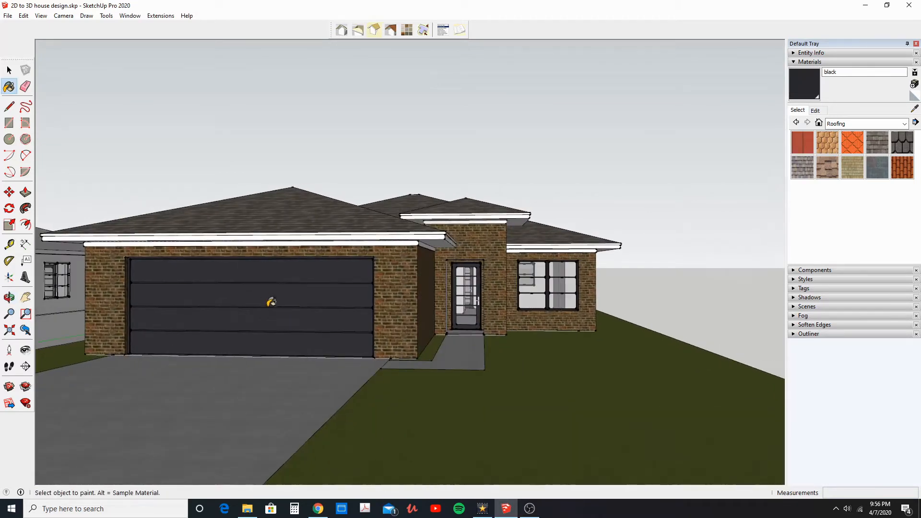
pyautogui.keyDown('ctrl'); pyautogui.click(274, 292); pyautogui.keyUp('ctrl')
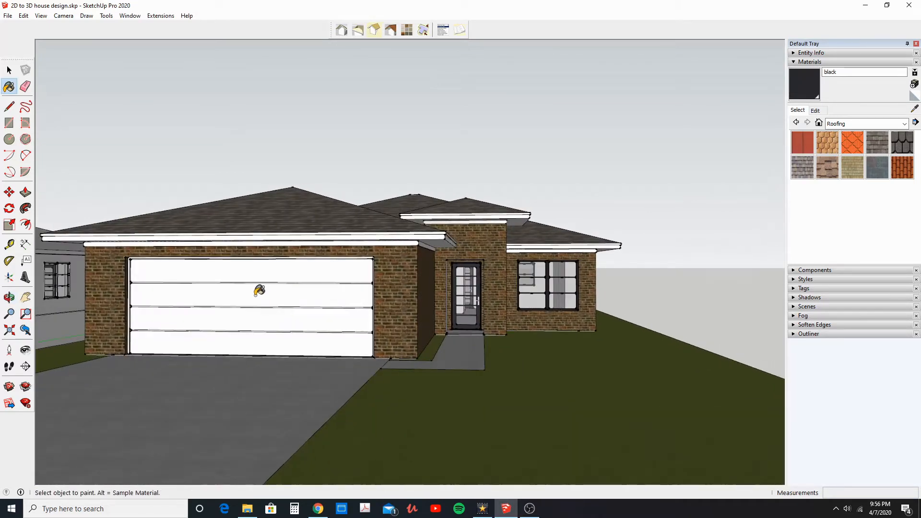
# Step: Apply the Wood Floor material from the Wood collection to the garage door's top panel inside its group
pyautogui.click(9, 70)
pyautogui.click(843, 124)
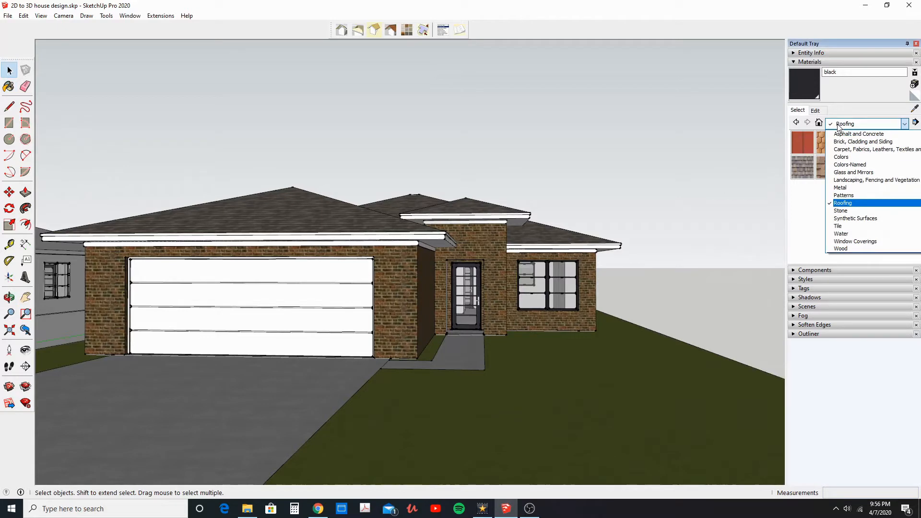
pyautogui.click(844, 248)
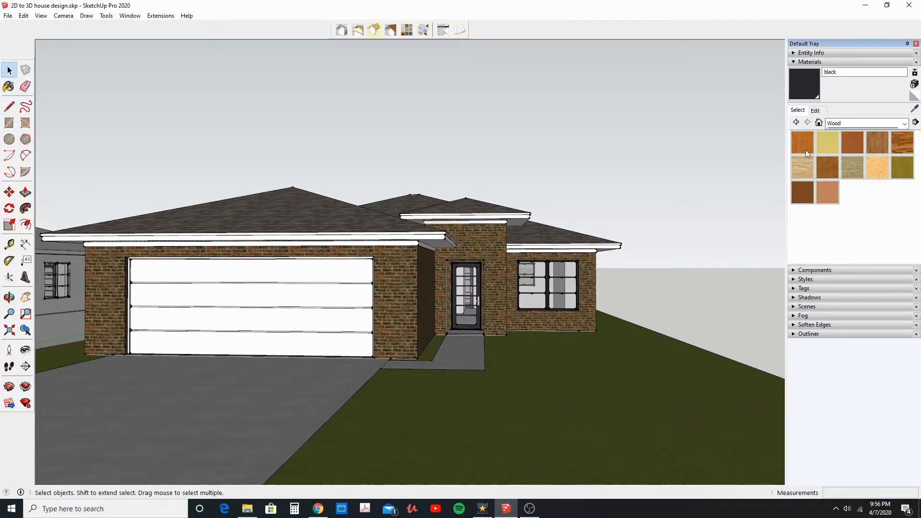
pyautogui.click(878, 146)
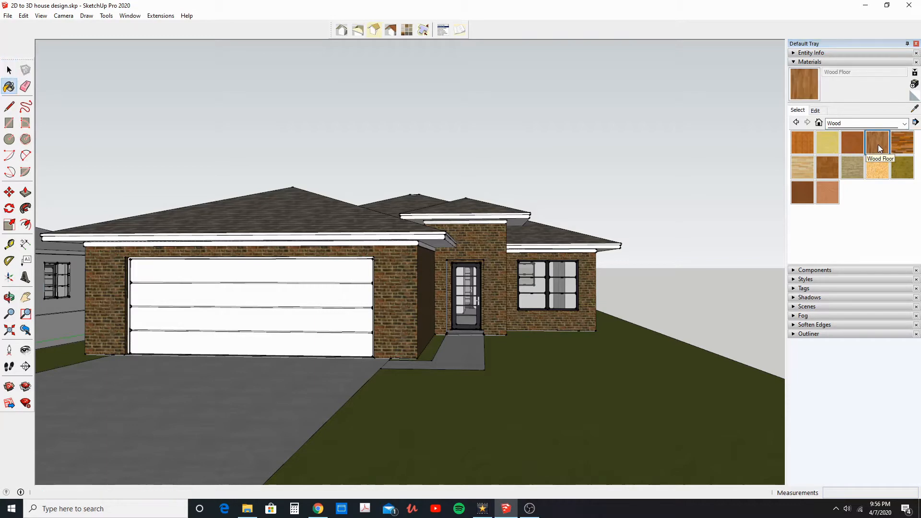
pyautogui.moveTo(647, 246); pyautogui.dragTo(677, 240, button='middle')
pyautogui.moveTo(329, 256); pyautogui.dragTo(334, 258, button='middle')
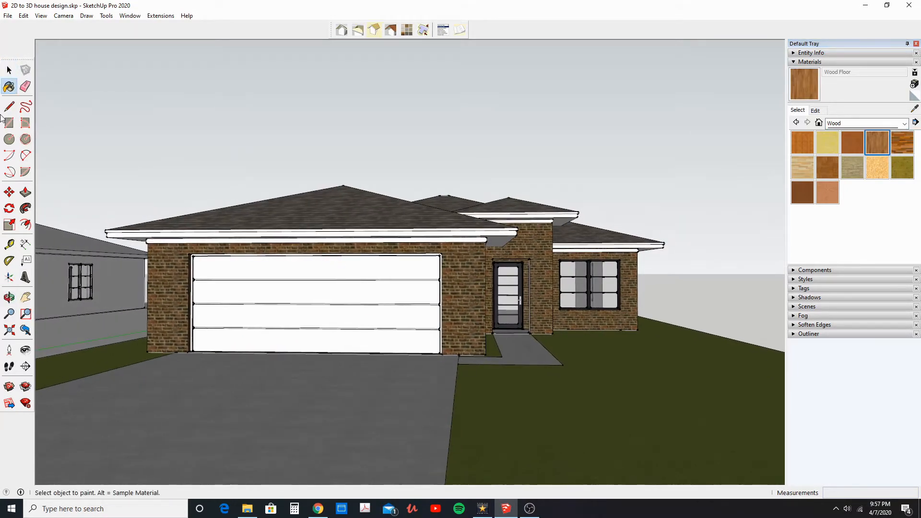
pyautogui.click(8, 70)
pyautogui.doubleClick(304, 273)
pyautogui.click(314, 273)
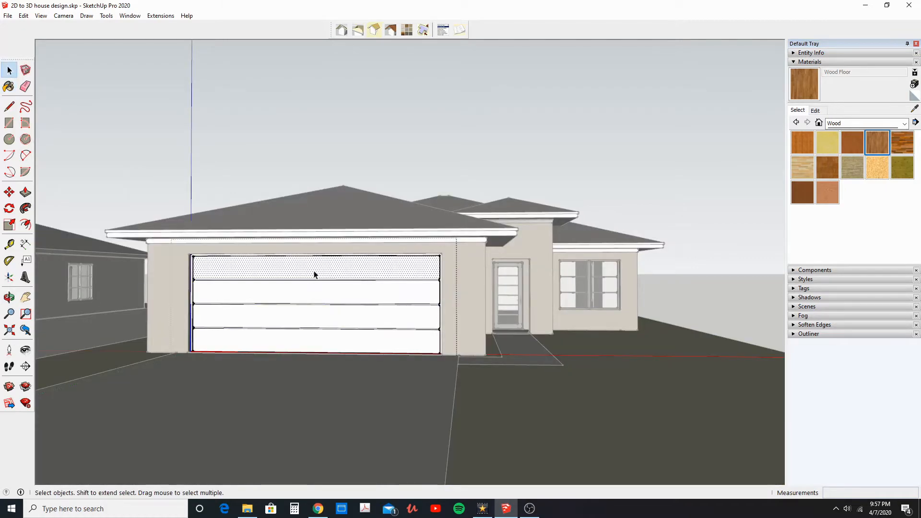
pyautogui.click(805, 98)
pyautogui.click(382, 267)
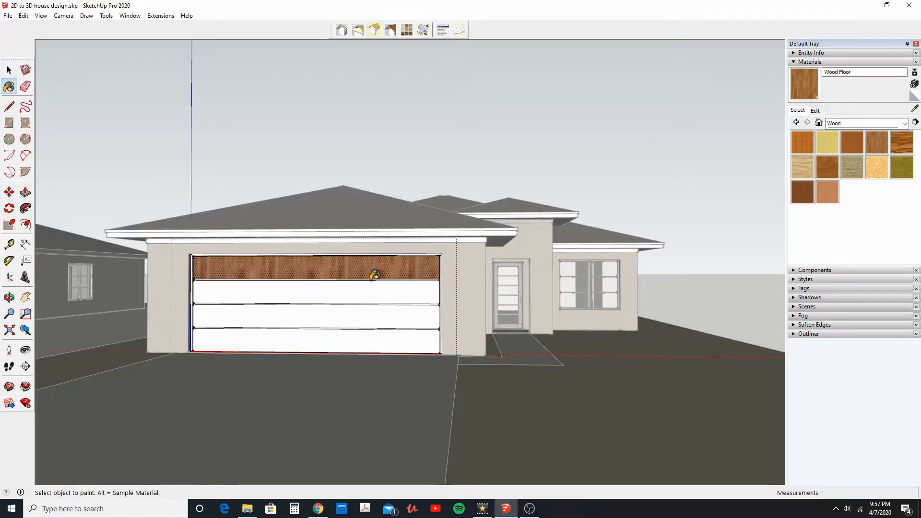
# Step: Reposition the wood texture on the garage door's top panel, rotating it so the grain runs horizontally
pyautogui.moveTo(373, 276); pyautogui.dragTo(381, 276, button='middle')
pyautogui.click(8, 70)
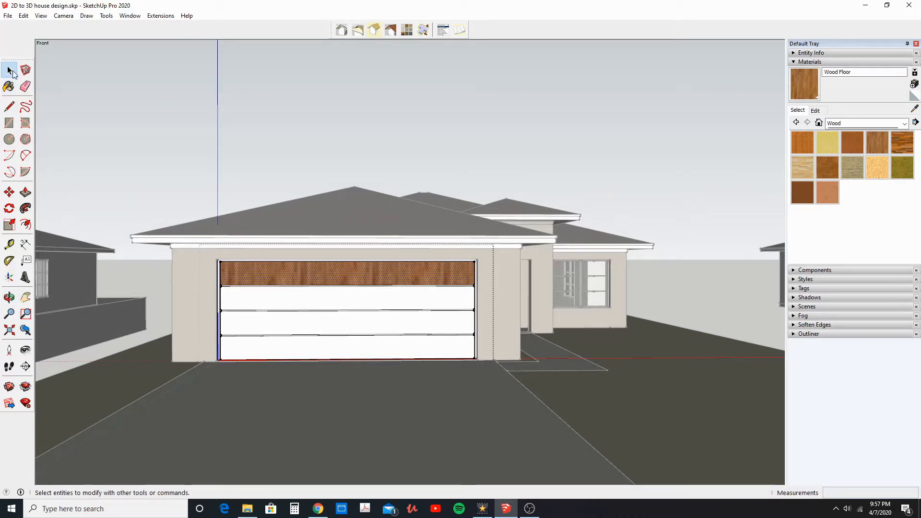
pyautogui.scroll(3, 310, 304)
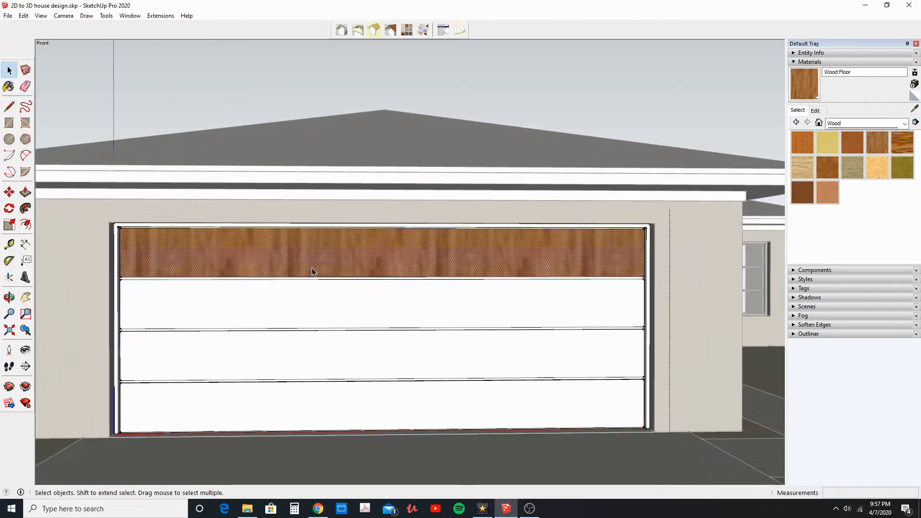
pyautogui.scroll(-1, 312, 272)
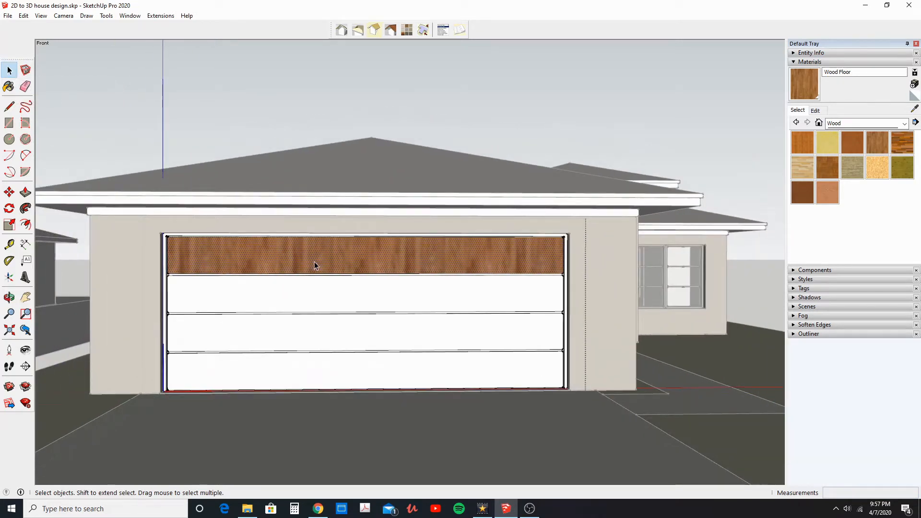
pyautogui.rightClick(315, 264)
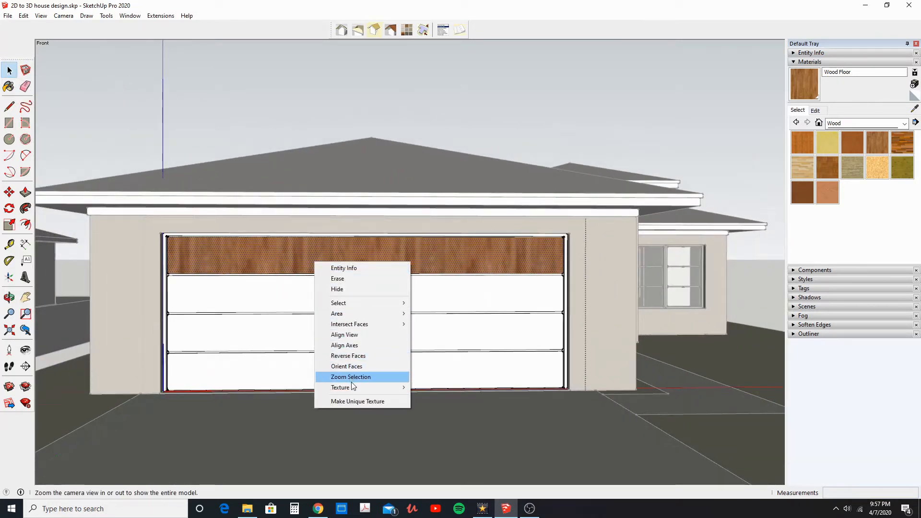
pyautogui.moveTo(383, 387)
pyautogui.click(423, 387)
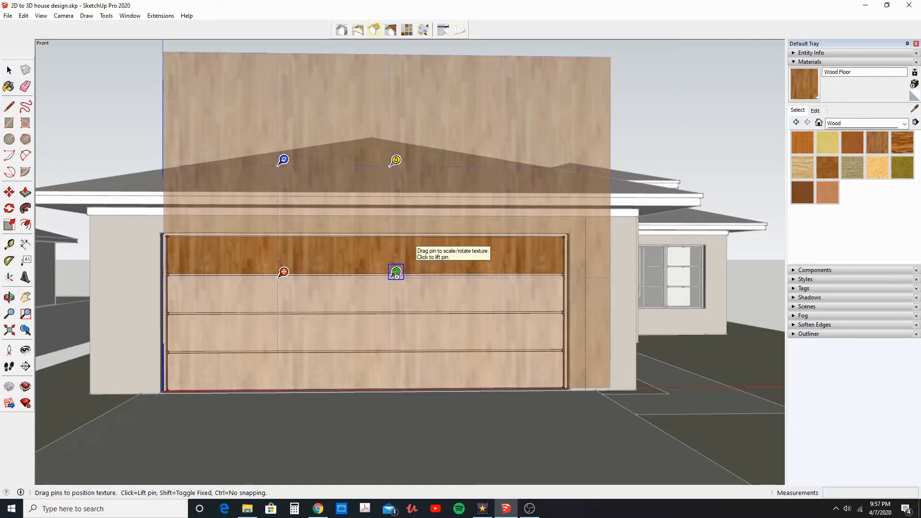
pyautogui.moveTo(396, 273); pyautogui.dragTo(281, 186)
pyautogui.press('space')
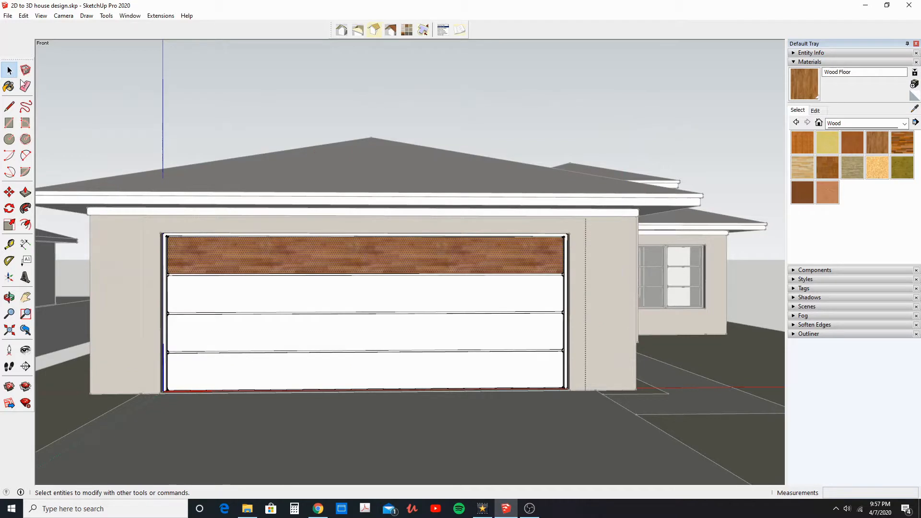
# Step: Sample the rotated wood texture from the top panel and apply it to the three garage door panels below
pyautogui.click(914, 110)
pyautogui.click(402, 255)
pyautogui.click(376, 293)
pyautogui.click(370, 331)
pyautogui.click(376, 365)
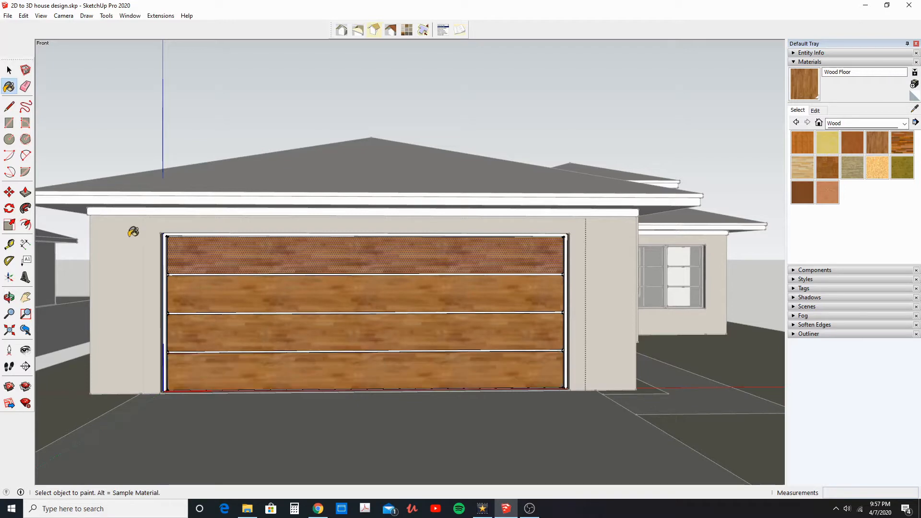
pyautogui.click(10, 70)
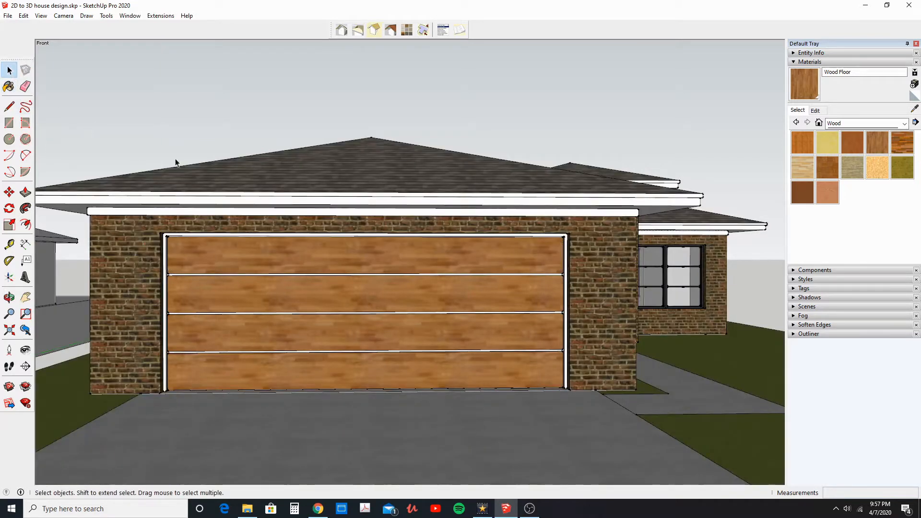
# Step: Apply the Wood Veneer 01 material to the garage door's frame and the strips between its panels
pyautogui.click(802, 189)
pyautogui.scroll(2, 570, 235)
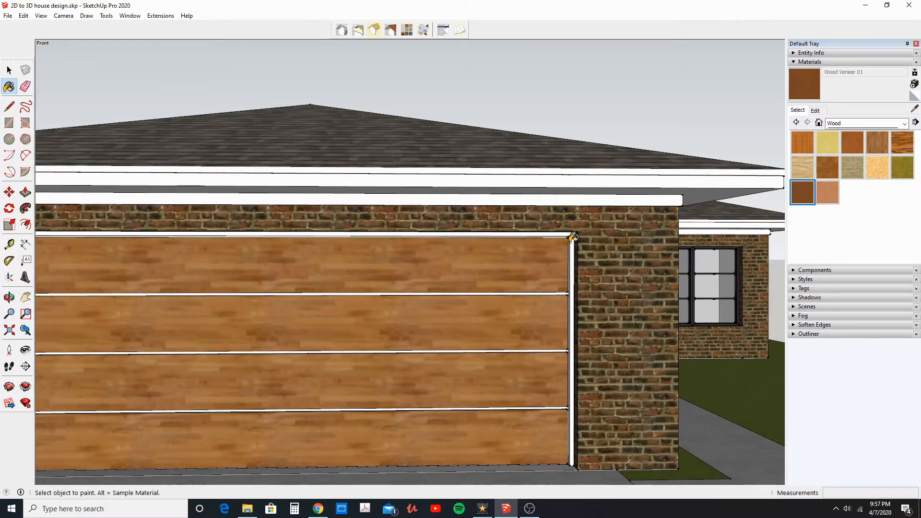
pyautogui.scroll(-5, 573, 236)
pyautogui.moveTo(573, 238)
pyautogui.mouseDown(button='middle')
pyautogui.moveTo(483, 242)
pyautogui.moveTo(569, 239)
pyautogui.mouseUp(button='middle')
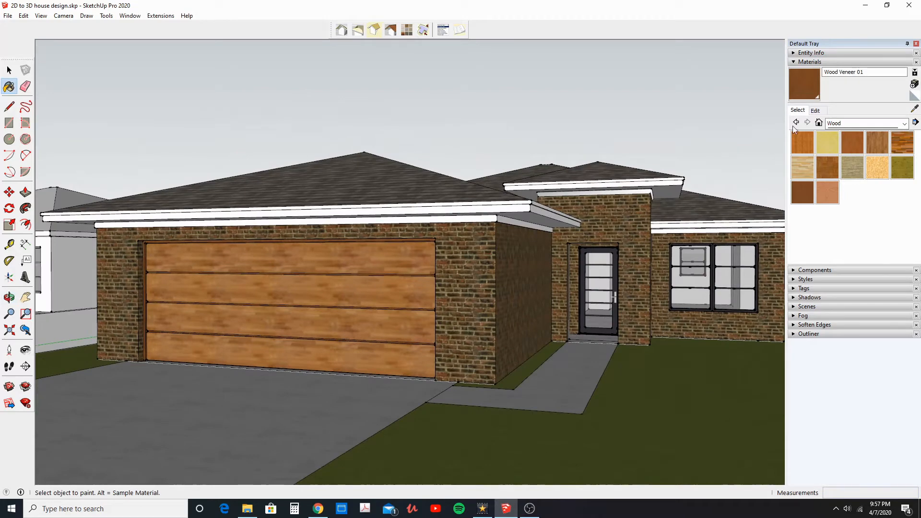
# Step: Sample the Wood Floor material from the garage door and set its saturation to 38 and lightness to 19
pyautogui.scroll(-2, 505, 259)
pyautogui.moveTo(506, 260); pyautogui.dragTo(433, 267, button='middle')
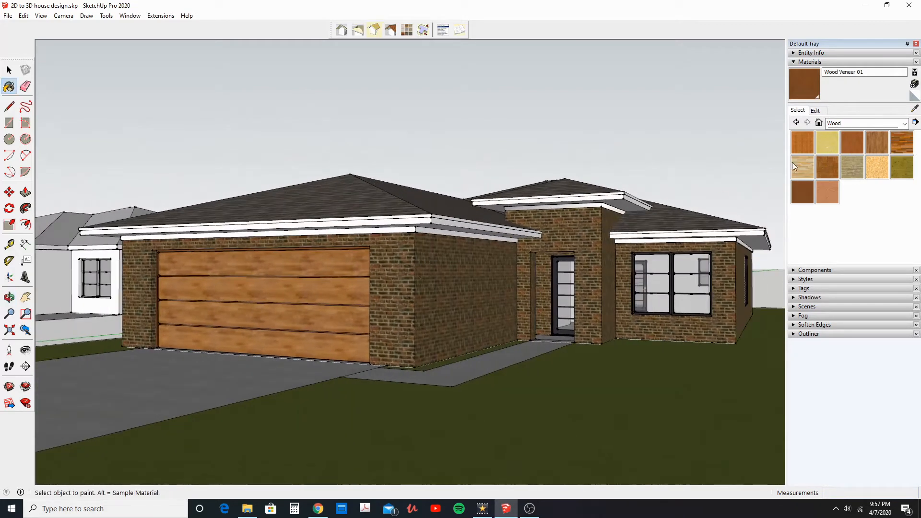
pyautogui.click(914, 113)
pyautogui.moveTo(370, 256); pyautogui.dragTo(398, 256, button='middle')
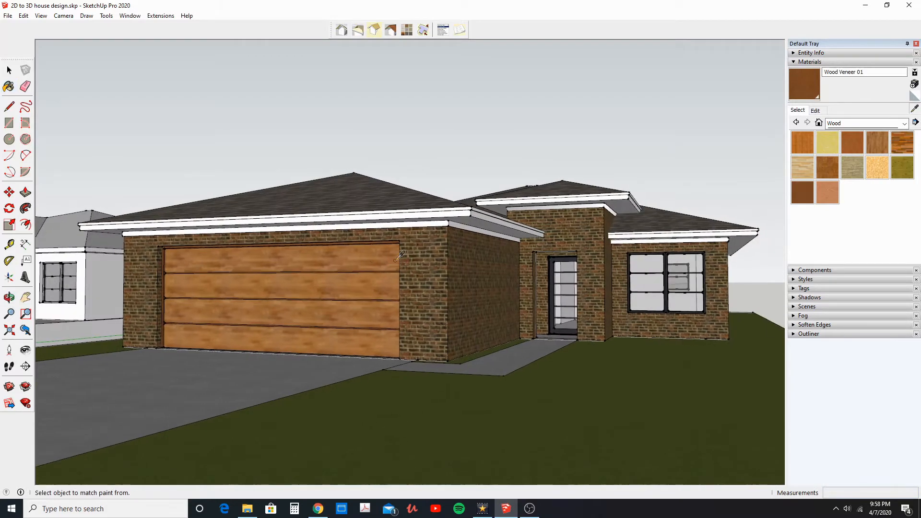
pyautogui.click(370, 258)
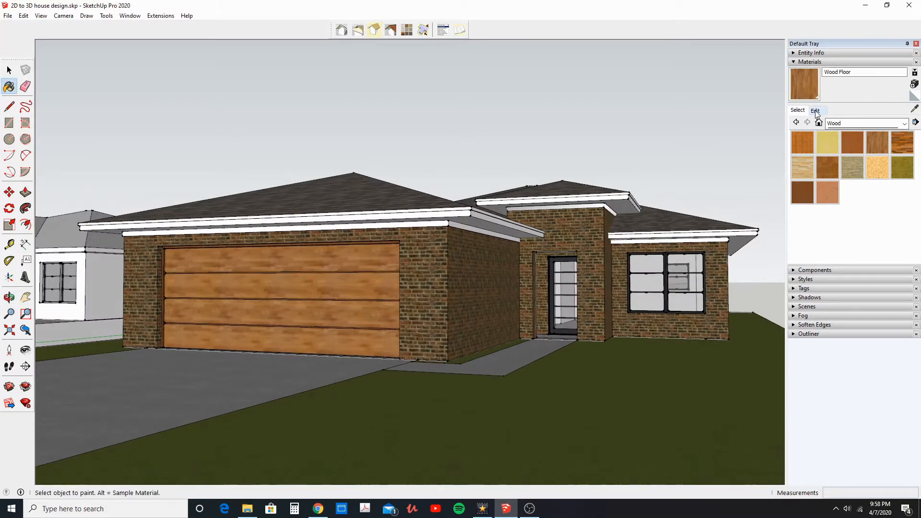
pyautogui.click(816, 111)
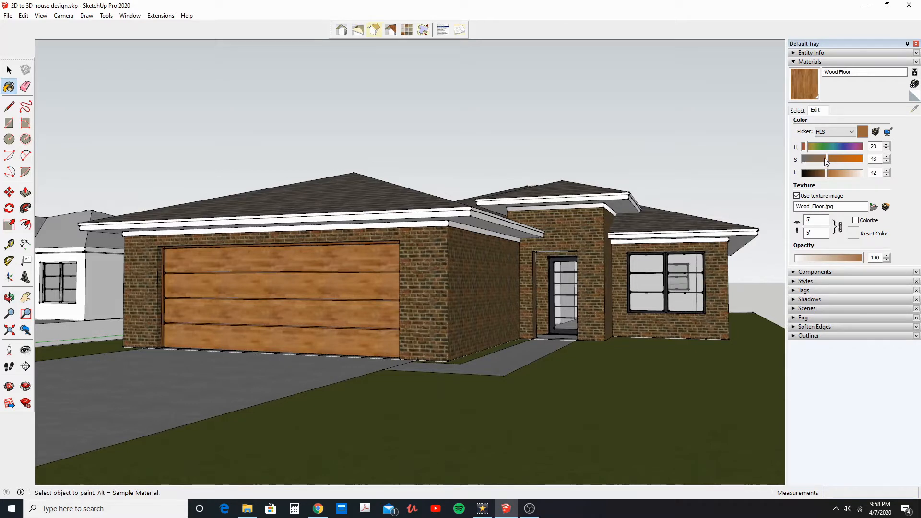
pyautogui.moveTo(824, 161); pyautogui.dragTo(820, 160)
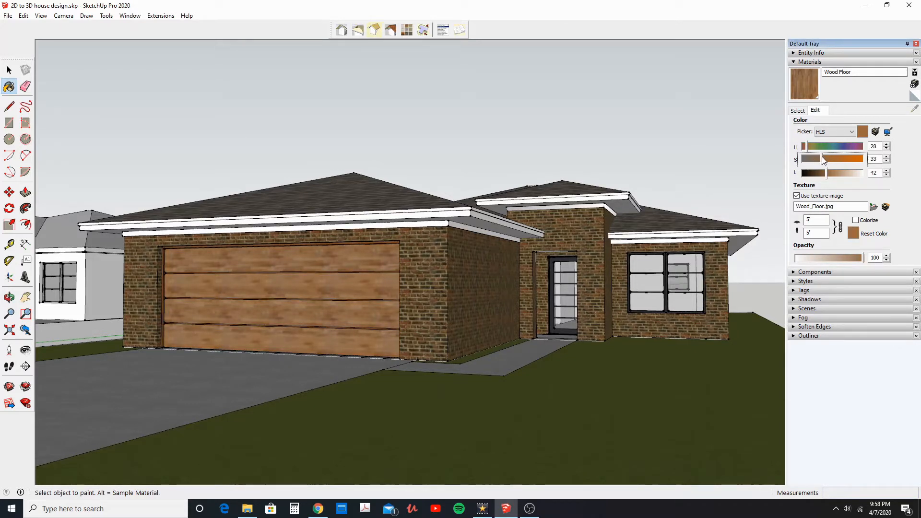
pyautogui.moveTo(825, 176)
pyautogui.mouseDown()
pyautogui.moveTo(834, 174)
pyautogui.moveTo(819, 171)
pyautogui.moveTo(825, 162)
pyautogui.mouseUp()
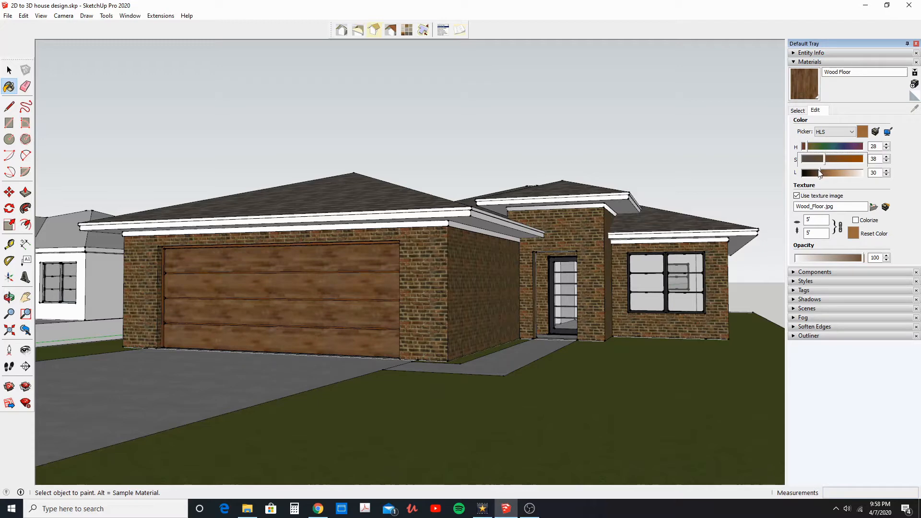
pyautogui.moveTo(820, 174); pyautogui.dragTo(813, 177)
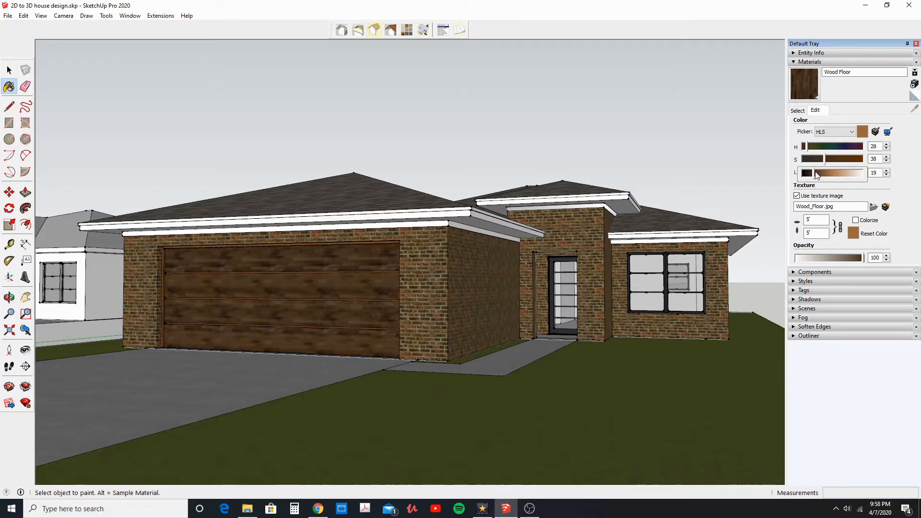
# Step: Sample Wood Veneer 01 from the garage door's trim and darken it to a lightness of 7
pyautogui.scroll(5, 370, 261)
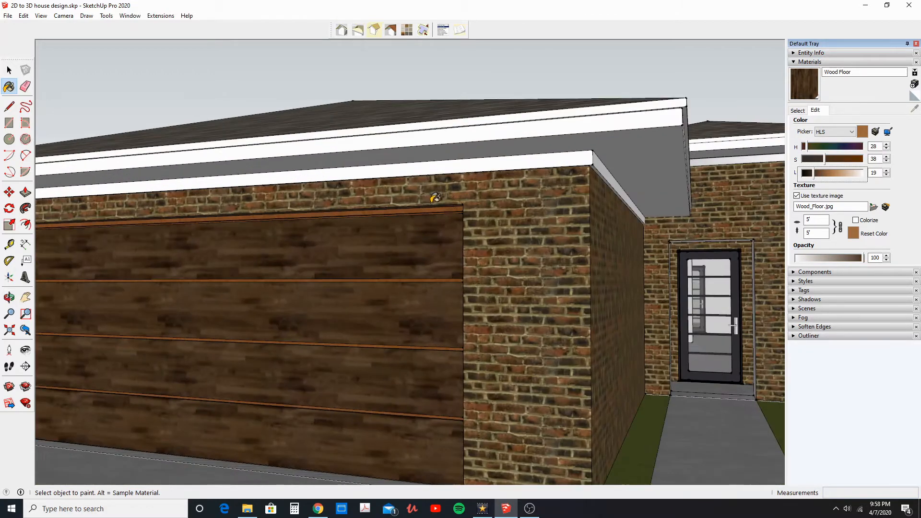
pyautogui.click(794, 112)
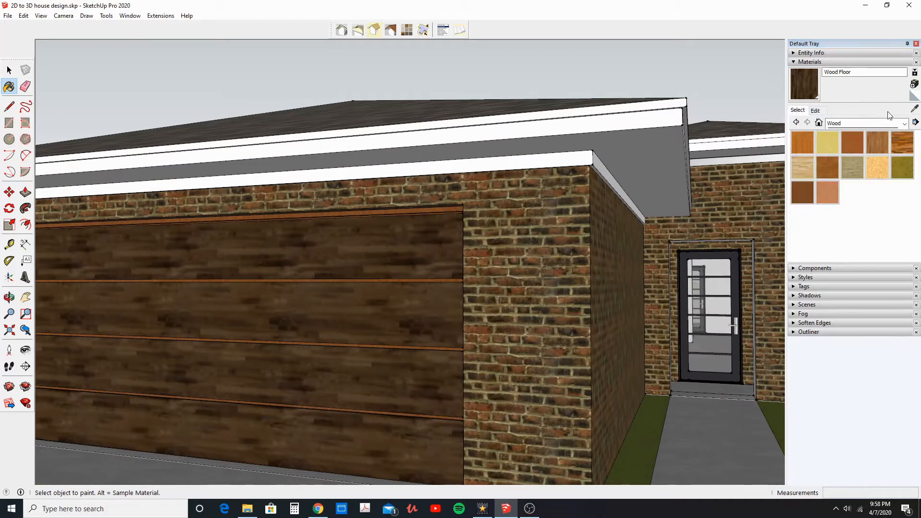
pyautogui.click(914, 110)
pyautogui.click(440, 207)
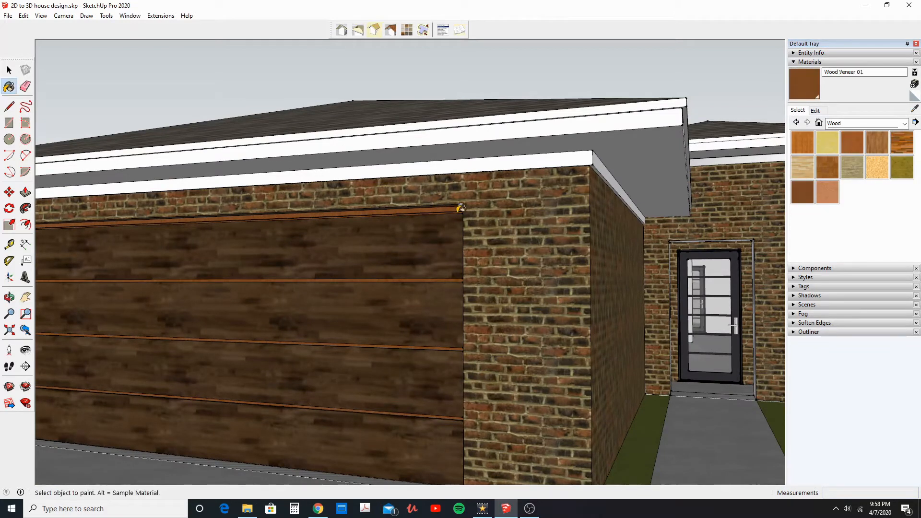
pyautogui.click(815, 111)
pyautogui.moveTo(813, 176); pyautogui.dragTo(811, 175)
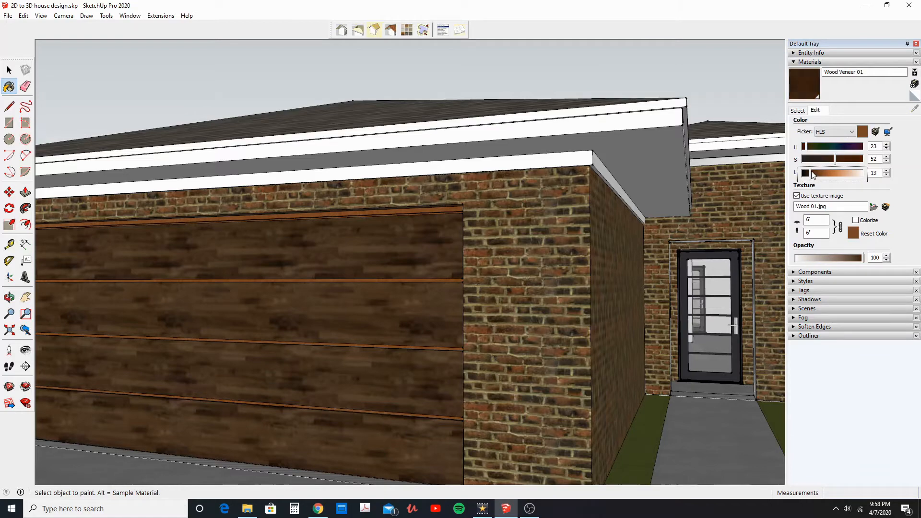
pyautogui.scroll(-6, 459, 301)
pyautogui.moveTo(457, 302); pyautogui.dragTo(382, 312, button='middle')
pyautogui.click(9, 70)
# Step: Apply Color E01 from the Colors collection to the white fascia and trim along the roof edges
pyautogui.moveTo(437, 263); pyautogui.dragTo(384, 275, button='middle')
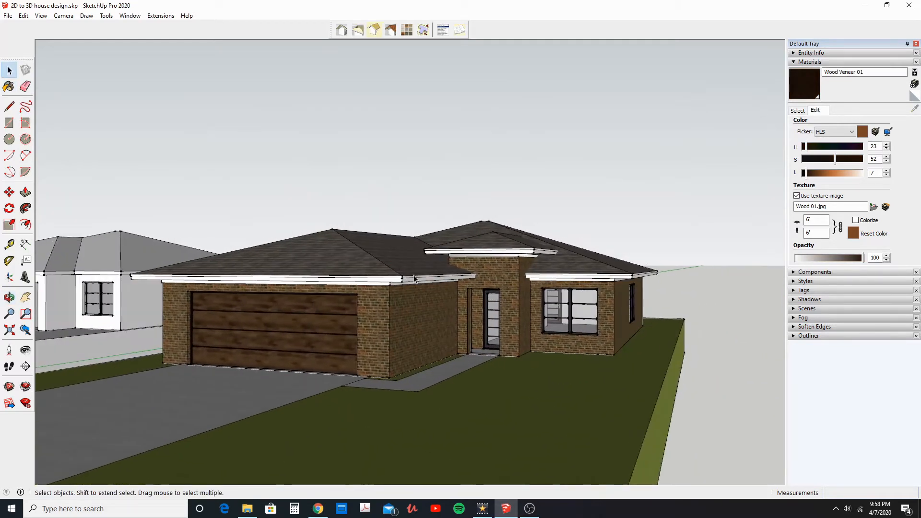
pyautogui.scroll(3, 398, 282)
pyautogui.scroll(-2, 505, 247)
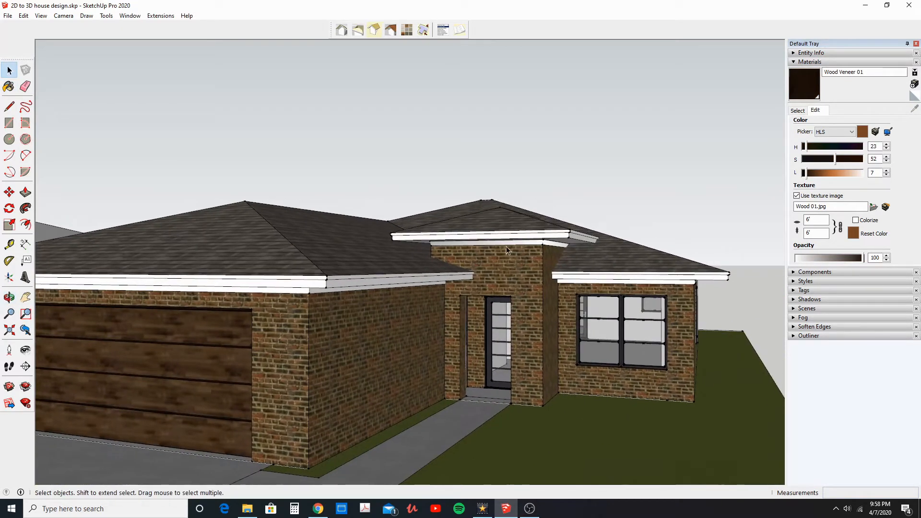
pyautogui.click(801, 114)
pyautogui.click(853, 124)
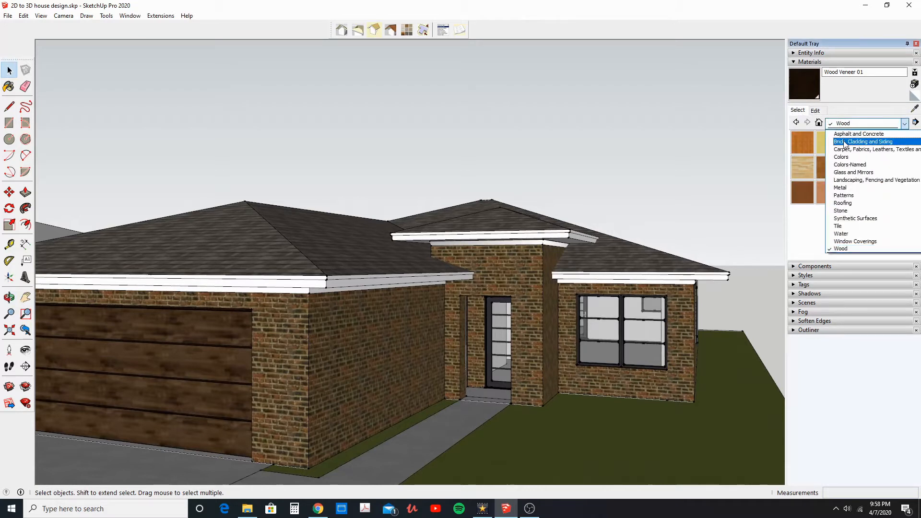
pyautogui.click(842, 158)
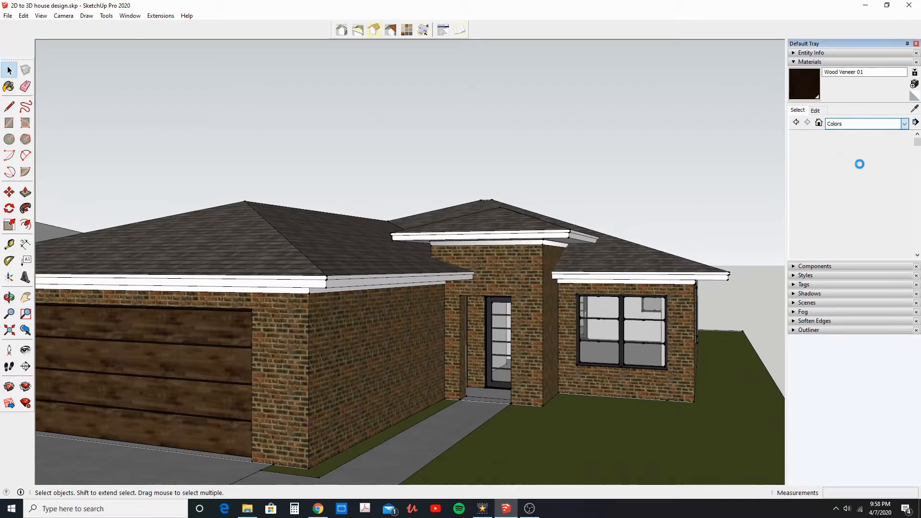
pyautogui.moveTo(914, 156); pyautogui.dragTo(907, 179)
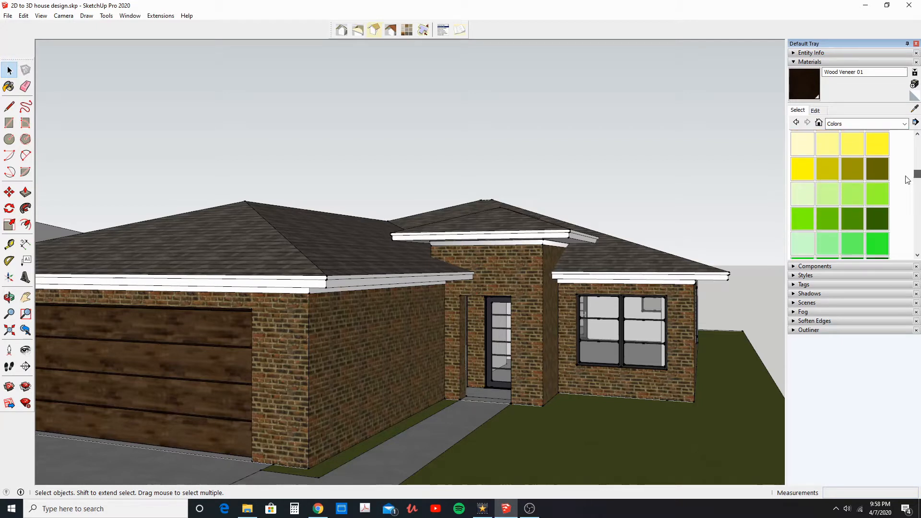
pyautogui.click(800, 151)
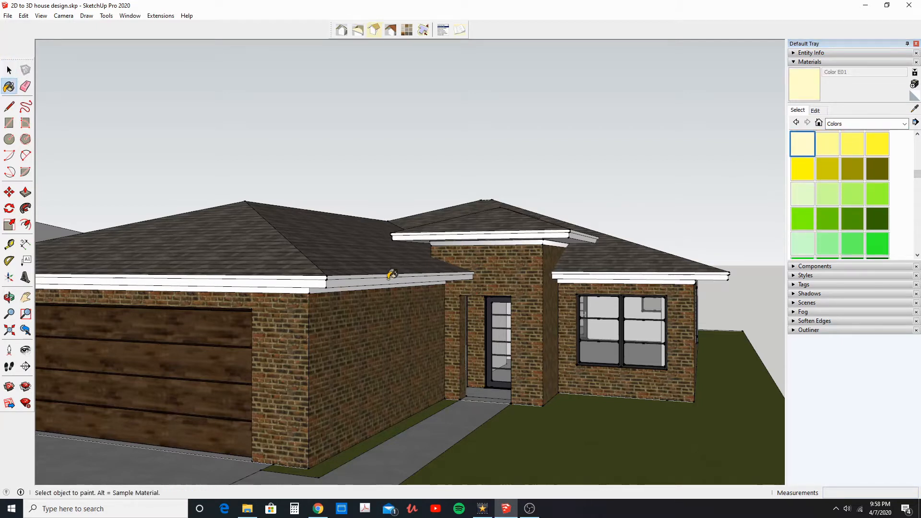
pyautogui.moveTo(637, 283); pyautogui.dragTo(681, 288, button='middle')
# Step: Edit the roof trim's Color E01 to a hue of 48, saturation of 18 and lightness of 57
pyautogui.click(816, 110)
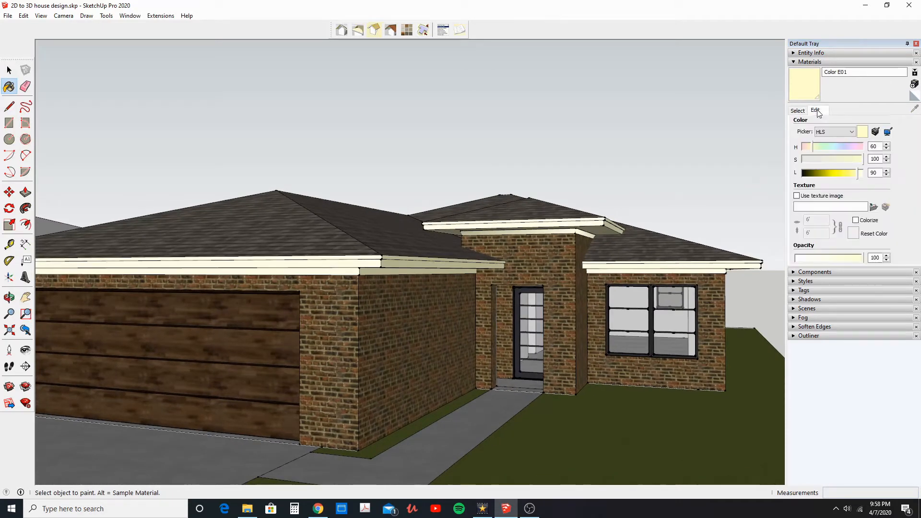
pyautogui.click(849, 174)
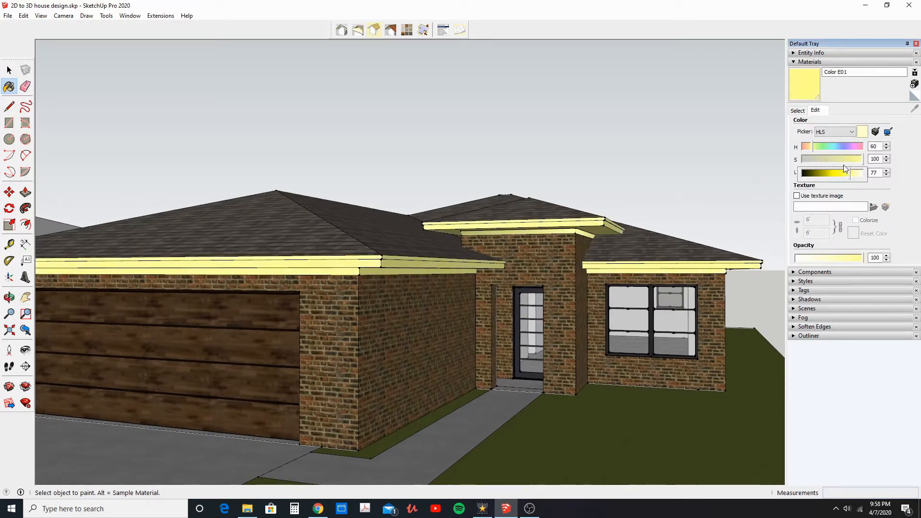
pyautogui.moveTo(851, 159)
pyautogui.mouseDown()
pyautogui.moveTo(822, 157)
pyautogui.moveTo(841, 170)
pyautogui.mouseUp()
pyautogui.click(811, 146)
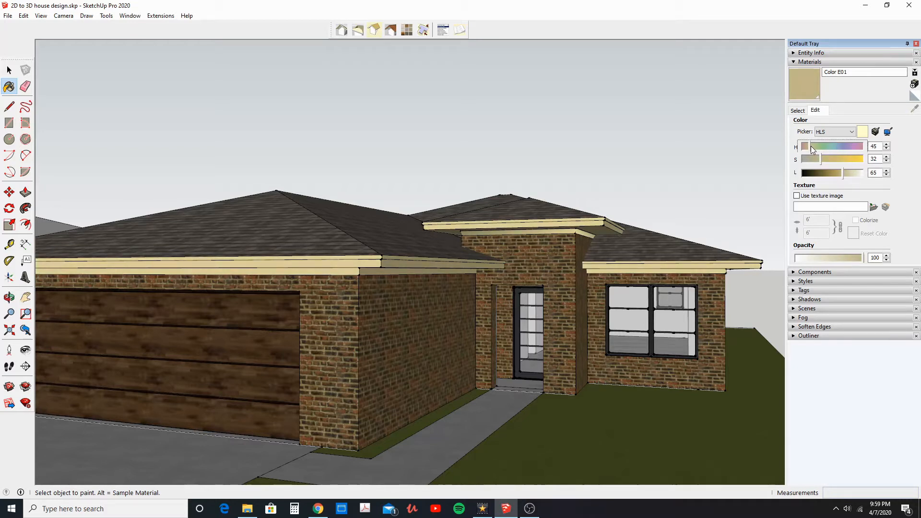
pyautogui.click(810, 146)
pyautogui.moveTo(843, 172)
pyautogui.mouseDown()
pyautogui.moveTo(817, 161)
pyautogui.moveTo(847, 171)
pyautogui.moveTo(837, 168)
pyautogui.mouseUp()
pyautogui.click(813, 161)
pyautogui.moveTo(480, 264); pyautogui.dragTo(642, 259, button='middle')
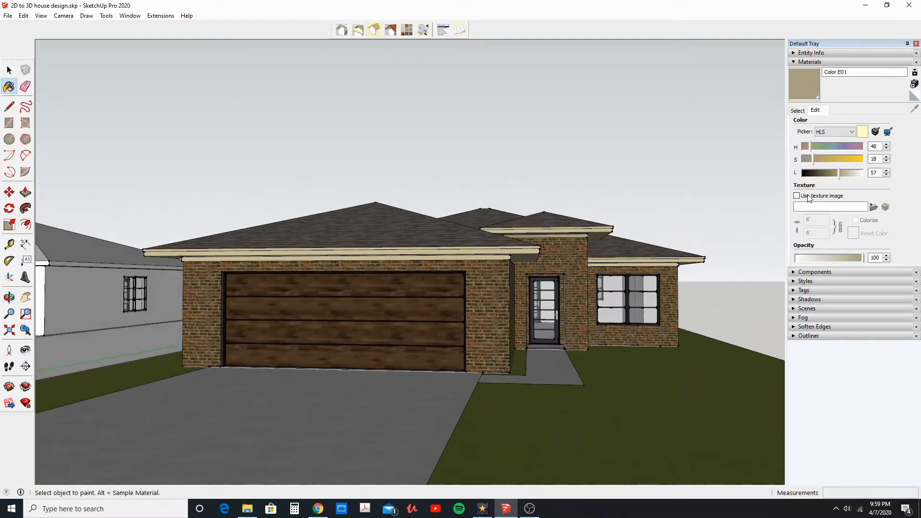
# Step: Darken the roof trim's Color E01 to a saturation of 14 and a lightness of 21
pyautogui.moveTo(840, 176); pyautogui.dragTo(813, 163)
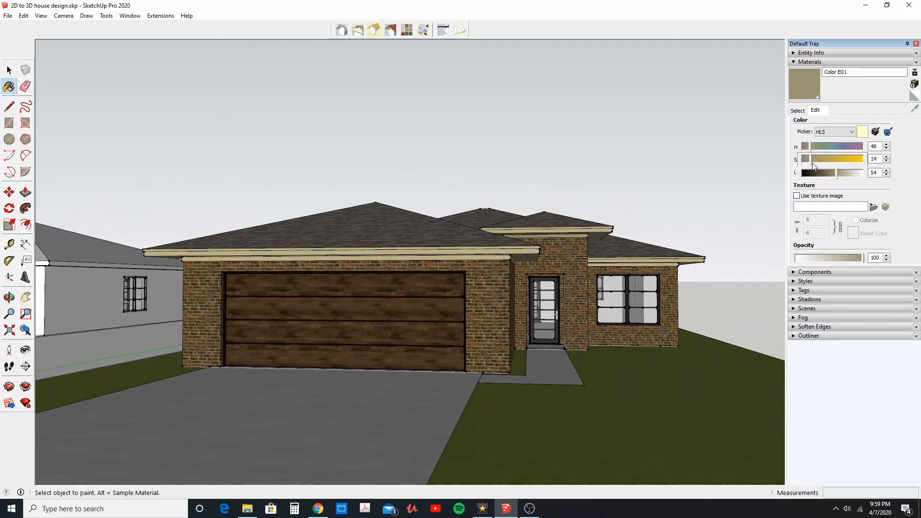
pyautogui.moveTo(625, 255)
pyautogui.mouseDown(button='middle')
pyautogui.moveTo(616, 277)
pyautogui.moveTo(509, 262)
pyautogui.mouseUp(button='middle')
pyautogui.moveTo(836, 173); pyautogui.dragTo(817, 177)
pyautogui.moveTo(520, 286)
pyautogui.mouseDown(button='middle')
pyautogui.moveTo(384, 298)
pyautogui.moveTo(627, 301)
pyautogui.moveTo(556, 300)
pyautogui.mouseUp(button='middle')
pyautogui.scroll(2, 407, 268)
pyautogui.scroll(3, 379, 271)
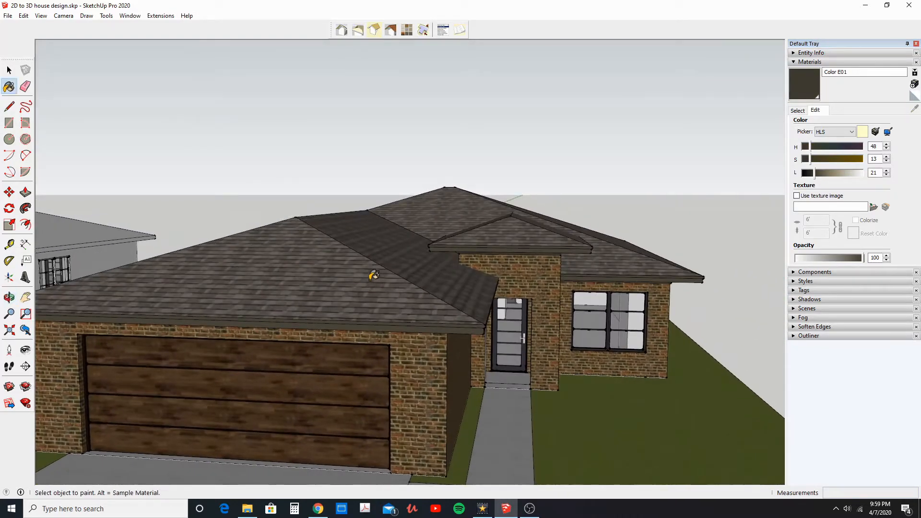
# Step: Sample Roofing Shingles Asphalt from the garage roof and set its saturation to 14 and lightness to 35
pyautogui.click(798, 111)
pyautogui.click(914, 109)
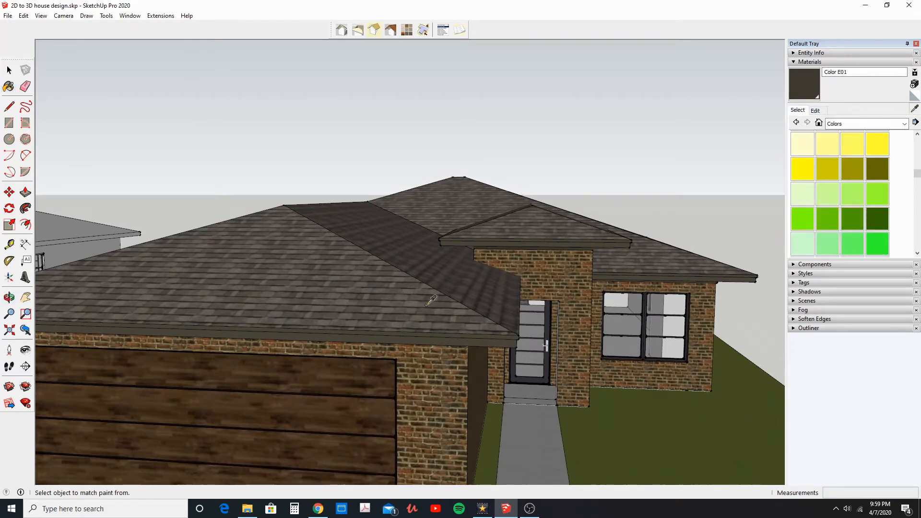
pyautogui.scroll(4, 429, 302)
pyautogui.click(445, 330)
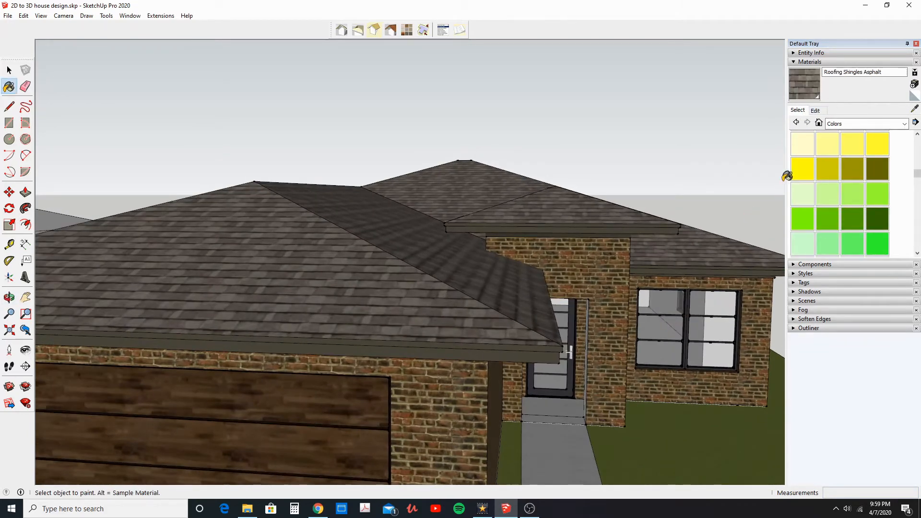
pyautogui.click(816, 111)
pyautogui.scroll(-4, 671, 250)
pyautogui.moveTo(657, 277)
pyautogui.mouseDown(button='middle')
pyautogui.moveTo(582, 278)
pyautogui.moveTo(591, 277)
pyautogui.mouseUp(button='middle')
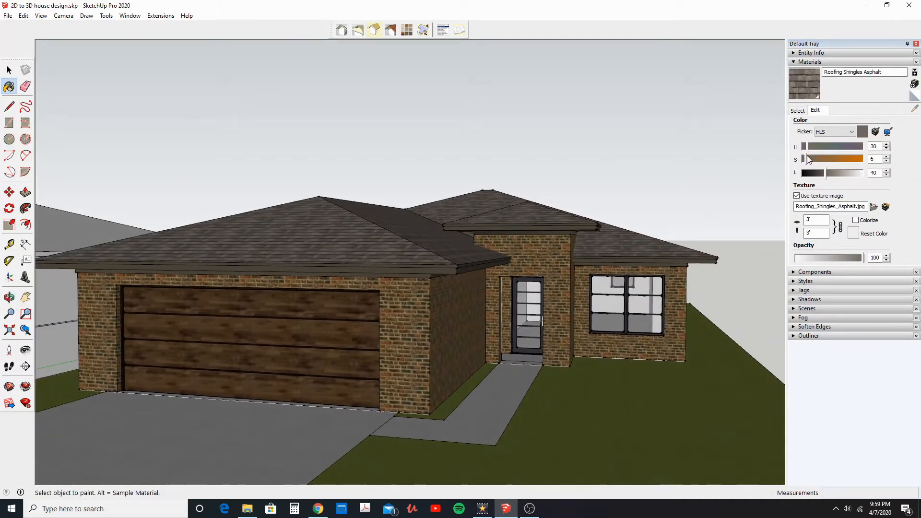
pyautogui.click(806, 161)
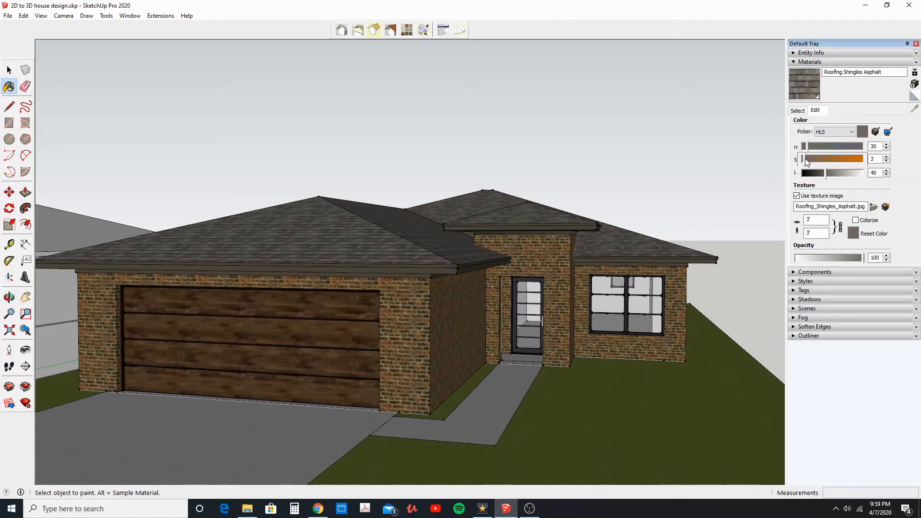
pyautogui.moveTo(805, 159); pyautogui.dragTo(824, 171)
pyautogui.click(810, 159)
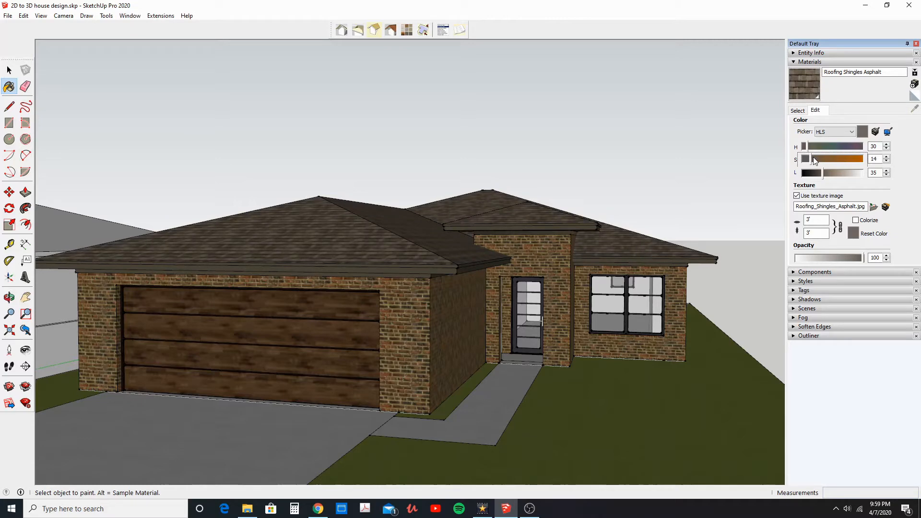
# Step: Sample Color E01 from the roof trim and set its hue to 40 and saturation to 19
pyautogui.moveTo(432, 192); pyautogui.dragTo(466, 234, button='middle')
pyautogui.scroll(4, 441, 214)
pyautogui.click(797, 110)
pyautogui.click(913, 110)
pyautogui.click(521, 235)
pyautogui.click(815, 110)
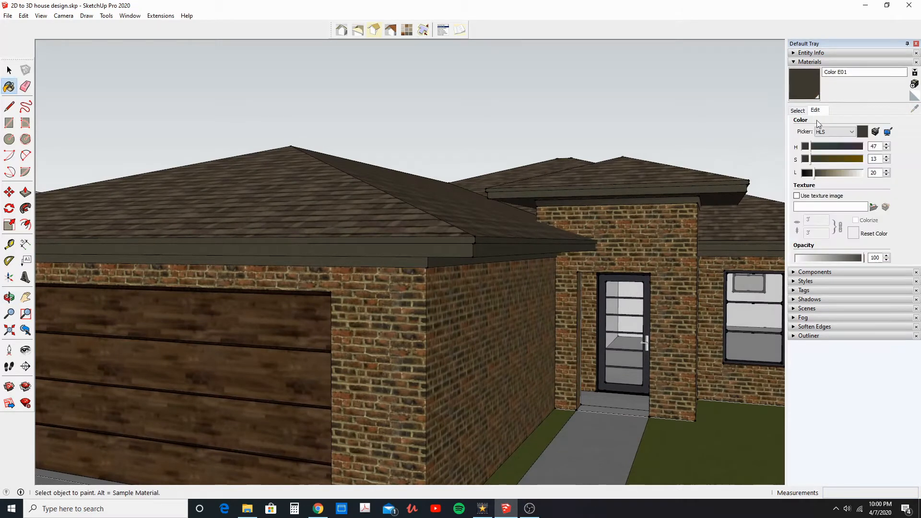
pyautogui.moveTo(810, 160); pyautogui.dragTo(814, 157)
pyautogui.click(811, 149)
pyautogui.scroll(-4, 614, 241)
pyautogui.moveTo(614, 241); pyautogui.dragTo(273, 199, button='middle')
pyautogui.click(7, 70)
pyautogui.moveTo(375, 174); pyautogui.dragTo(362, 235, button='middle')
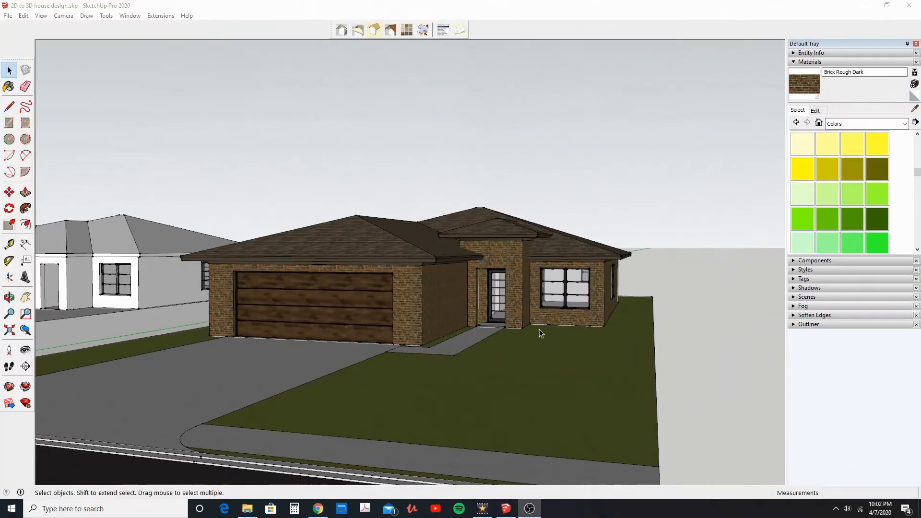
# Step: Turn on Colorize for the Brick Rough Dark material and set its saturation to 1 and lightness to 85
pyautogui.moveTo(383, 293); pyautogui.dragTo(453, 292, button='middle')
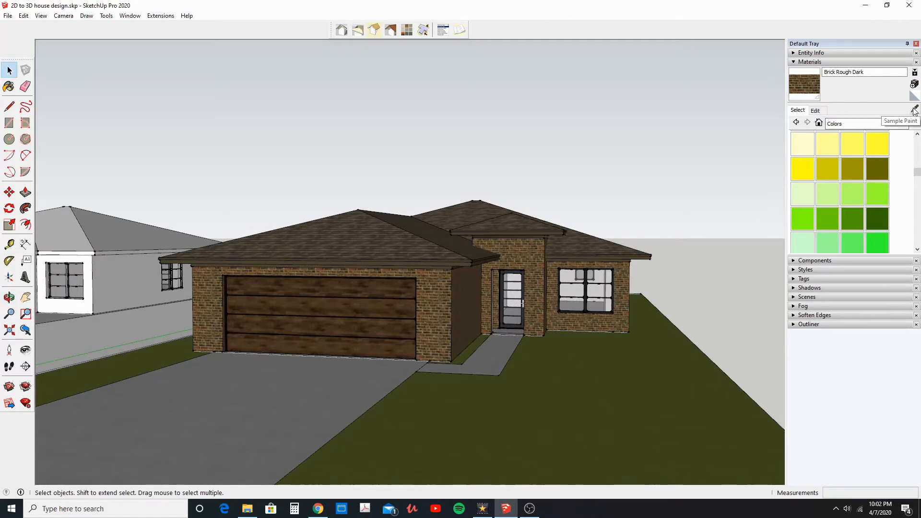
pyautogui.scroll(3, 436, 288)
pyautogui.press('b')
pyautogui.click(816, 111)
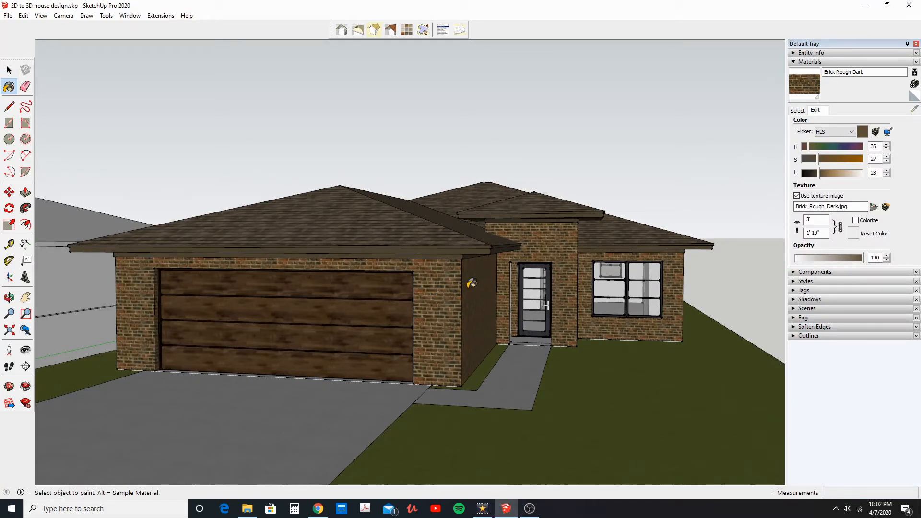
pyautogui.click(855, 221)
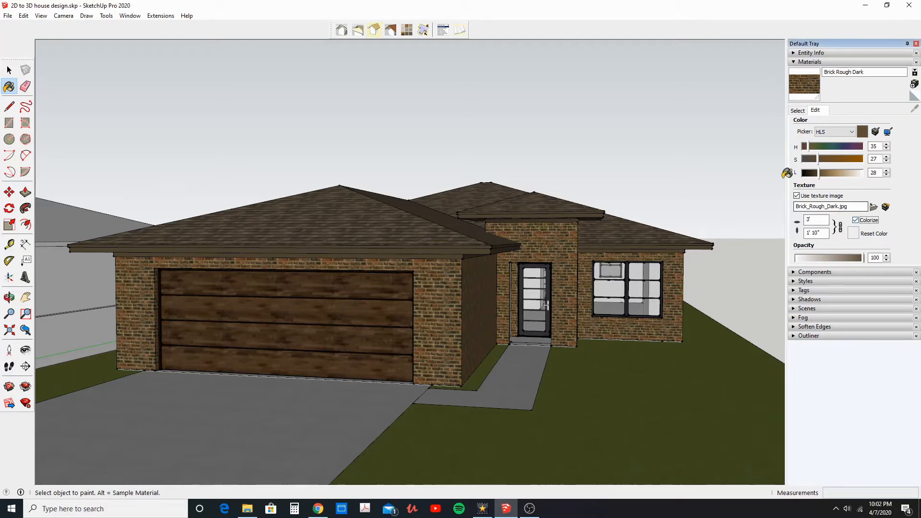
pyautogui.moveTo(816, 161); pyautogui.dragTo(853, 173)
pyautogui.moveTo(705, 259); pyautogui.dragTo(624, 266, button='middle')
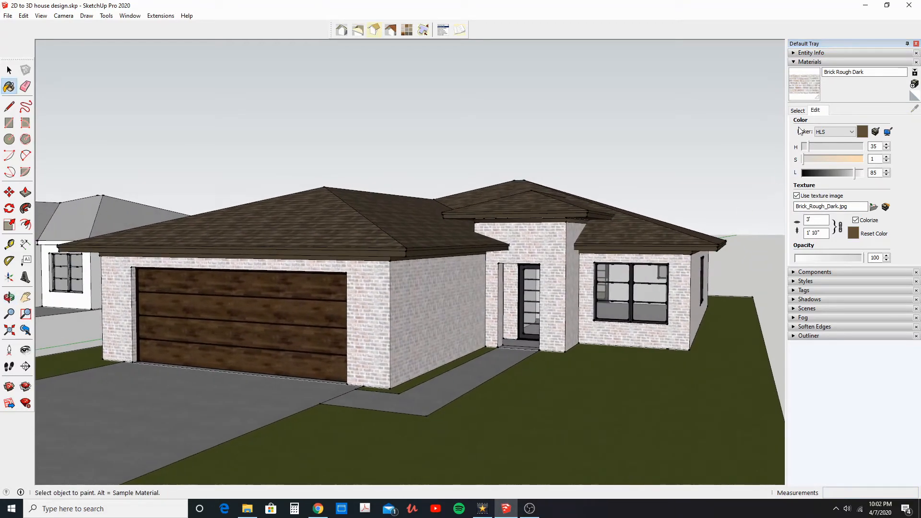
# Step: Sample Roofing Shingles Asphalt from the roof and set its saturation to 0 and lightness to 50
pyautogui.click(798, 110)
pyautogui.click(914, 109)
pyautogui.scroll(1, 446, 216)
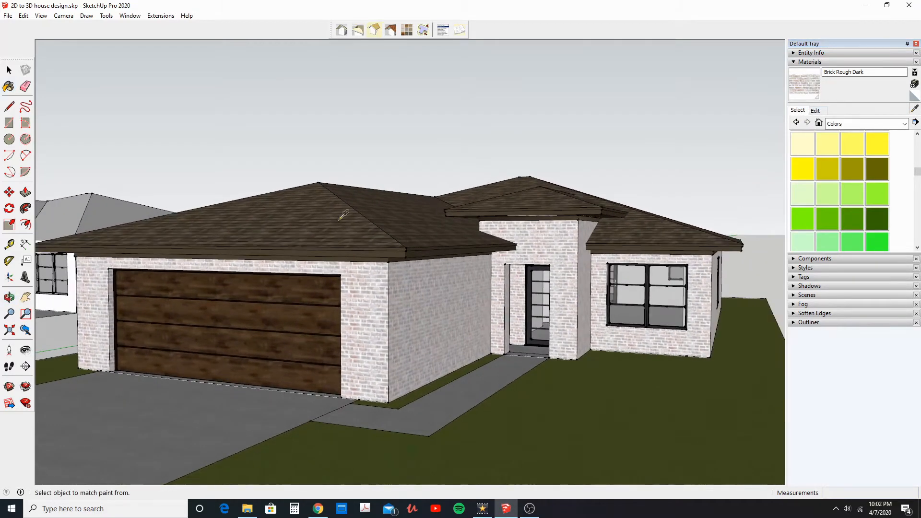
pyautogui.click(438, 214)
pyautogui.click(815, 110)
pyautogui.moveTo(811, 155); pyautogui.dragTo(819, 173)
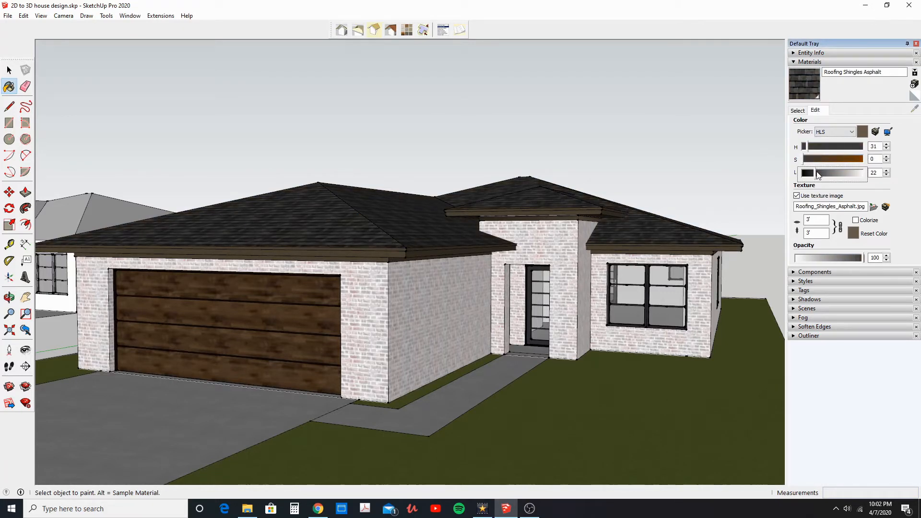
pyautogui.moveTo(817, 172); pyautogui.dragTo(833, 171)
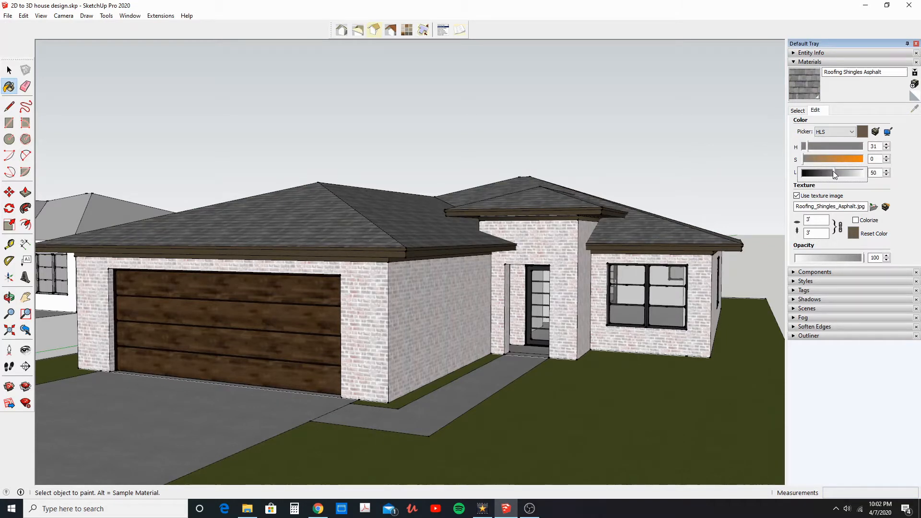
# Step: Sample Color E01 from the roof trim and set its lightness to 8
pyautogui.click(798, 111)
pyautogui.click(914, 109)
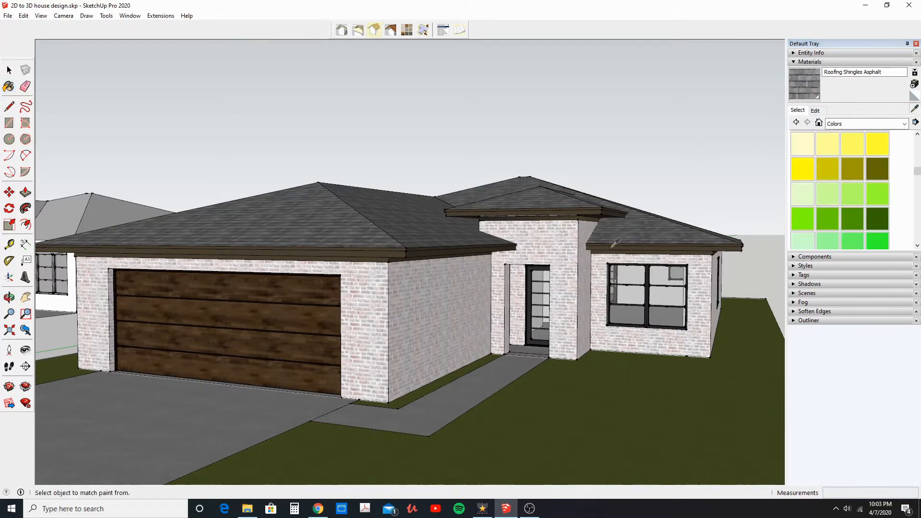
pyautogui.scroll(2, 614, 245)
pyautogui.click(615, 245)
pyautogui.click(815, 110)
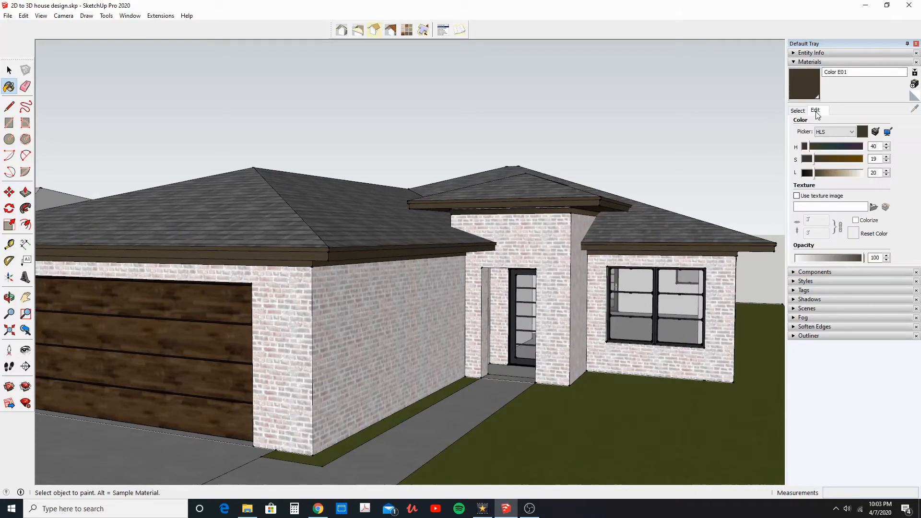
pyautogui.moveTo(821, 174); pyautogui.dragTo(809, 174)
pyautogui.moveTo(358, 263); pyautogui.dragTo(415, 240, button='middle')
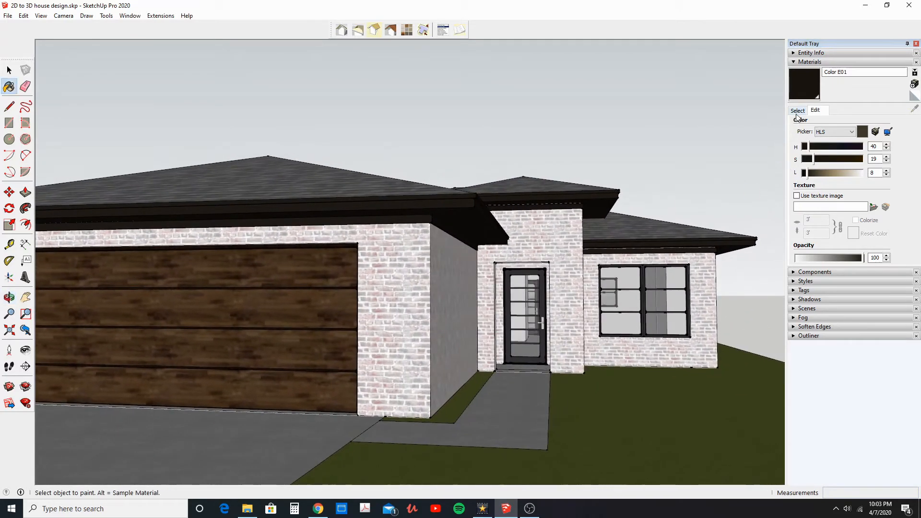
# Step: Open the garage door group for editing and sample the black material from the front door's frame
pyautogui.click(797, 110)
pyautogui.scroll(-3, 298, 317)
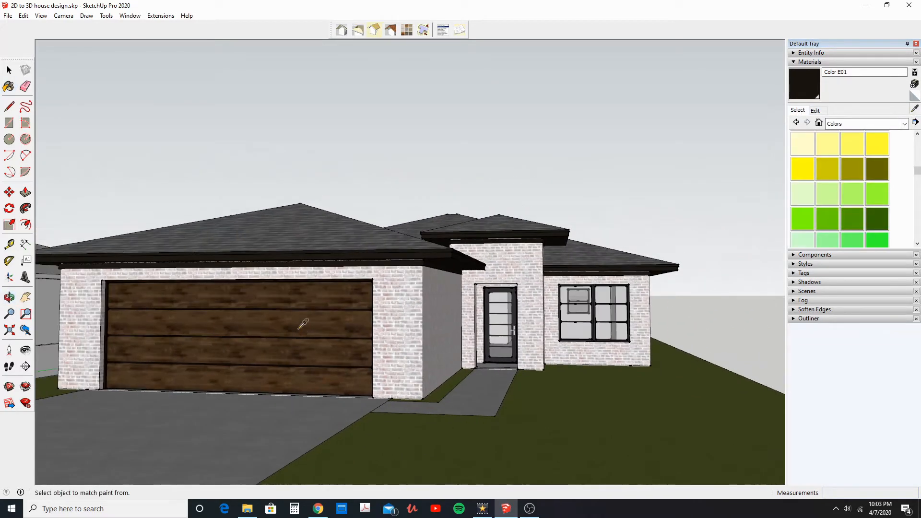
pyautogui.click(8, 71)
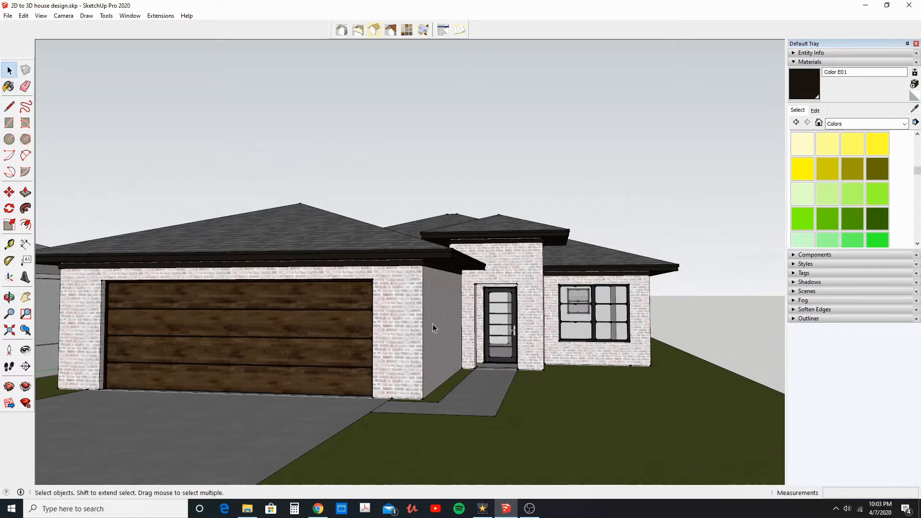
pyautogui.scroll(2, 494, 323)
pyautogui.scroll(-2, 507, 317)
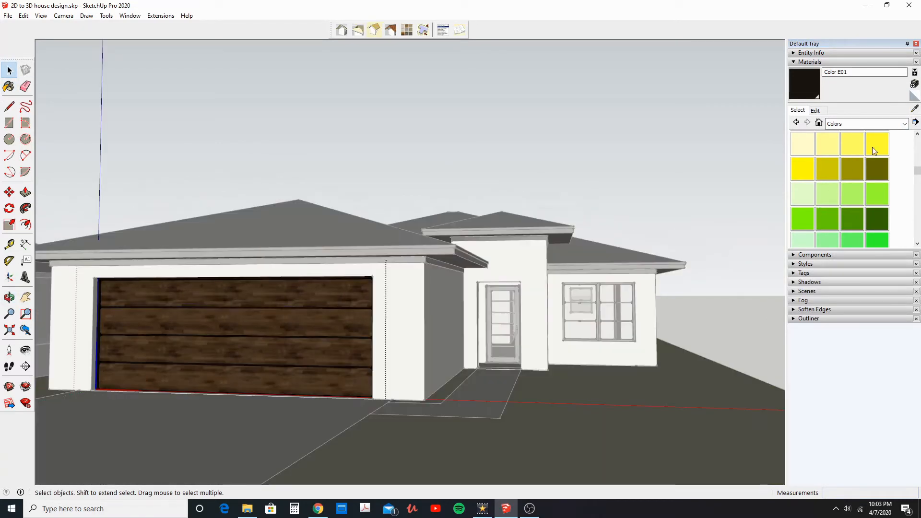
pyautogui.click(914, 109)
pyautogui.scroll(2, 508, 298)
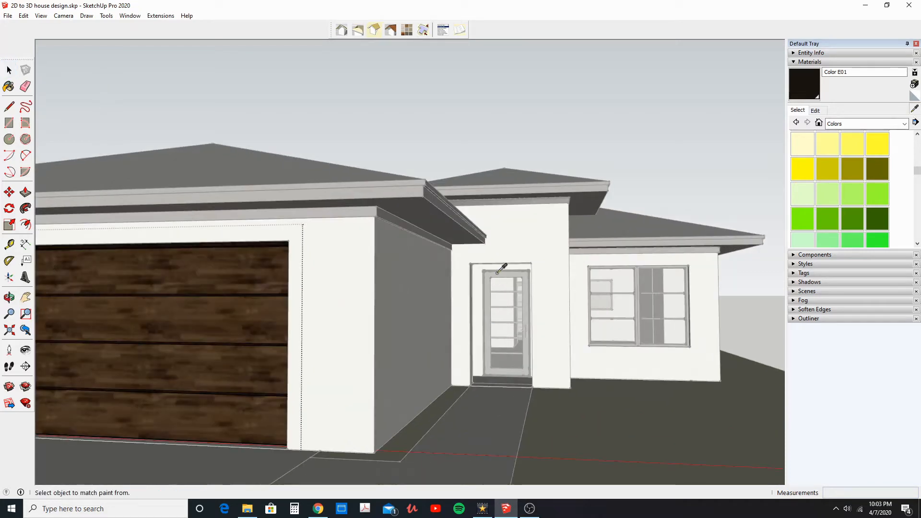
pyautogui.click(501, 269)
# Step: Apply the black material to the garage door's four panels and its surrounding trim
pyautogui.scroll(-2, 455, 297)
pyautogui.click(292, 281)
pyautogui.click(284, 311)
pyautogui.click(282, 345)
pyautogui.click(281, 376)
pyautogui.scroll(1, 346, 306)
pyautogui.scroll(3, 335, 224)
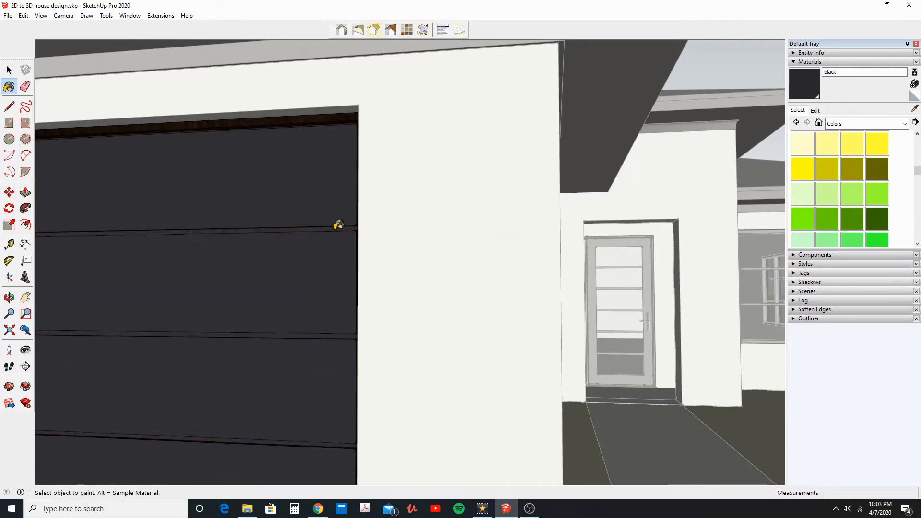
pyautogui.click(333, 117)
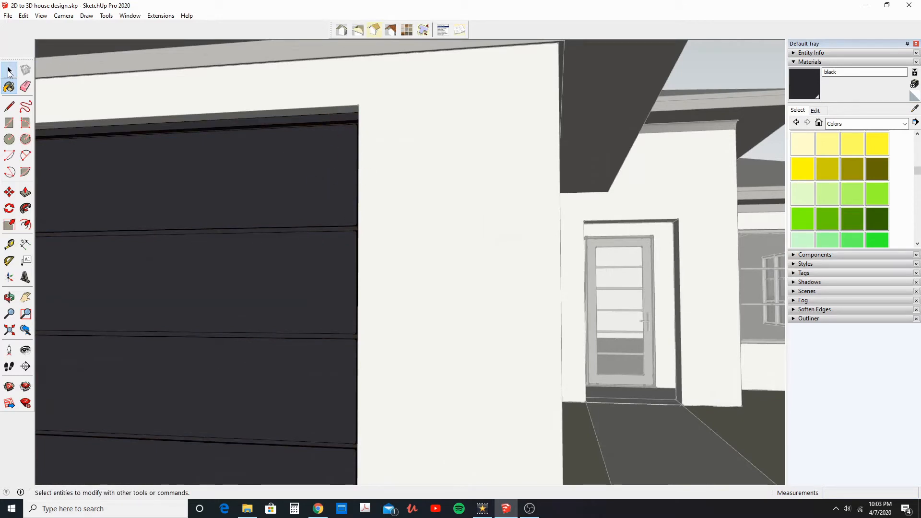
# Step: Close the garage door group and set the black material's saturation to 0 and lightness to 6
pyautogui.scroll(-3, 283, 117)
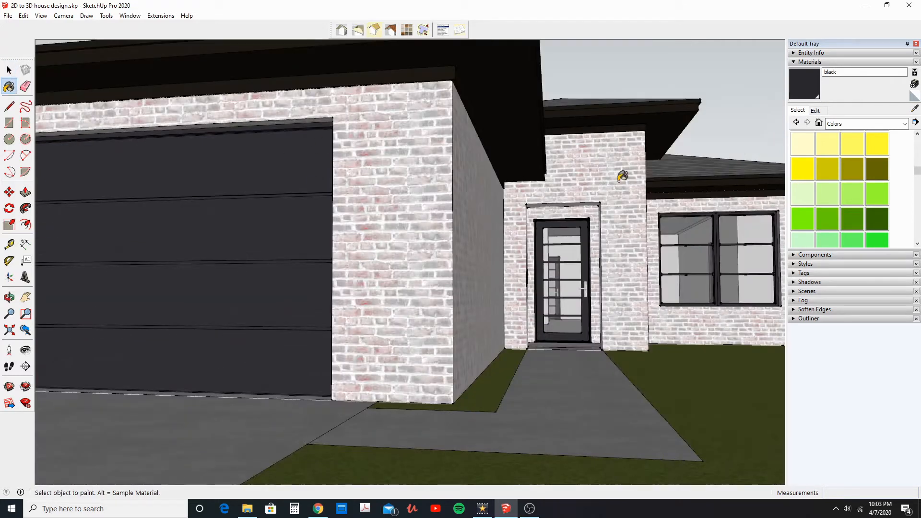
pyautogui.click(815, 111)
pyautogui.moveTo(804, 161); pyautogui.dragTo(809, 175)
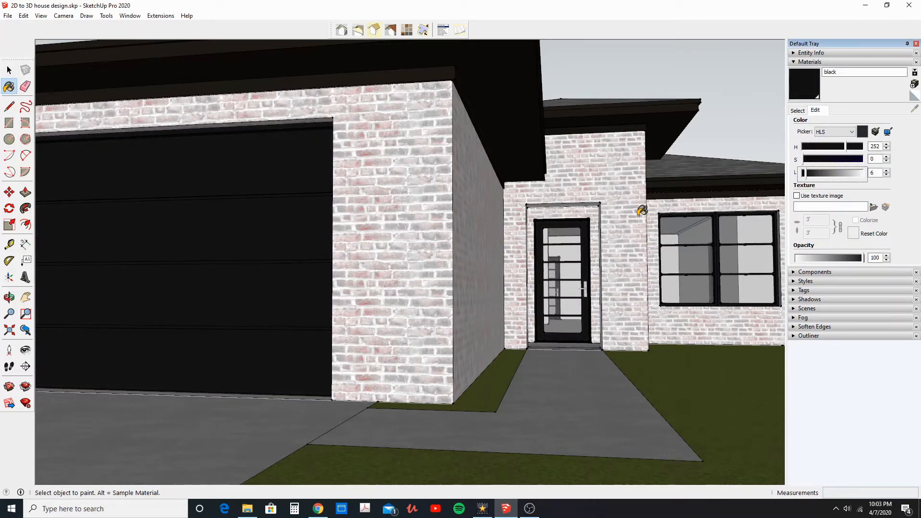
# Step: Sample Brick Rough Dark from the garage wall and set its saturation to 0
pyautogui.scroll(6, 352, 216)
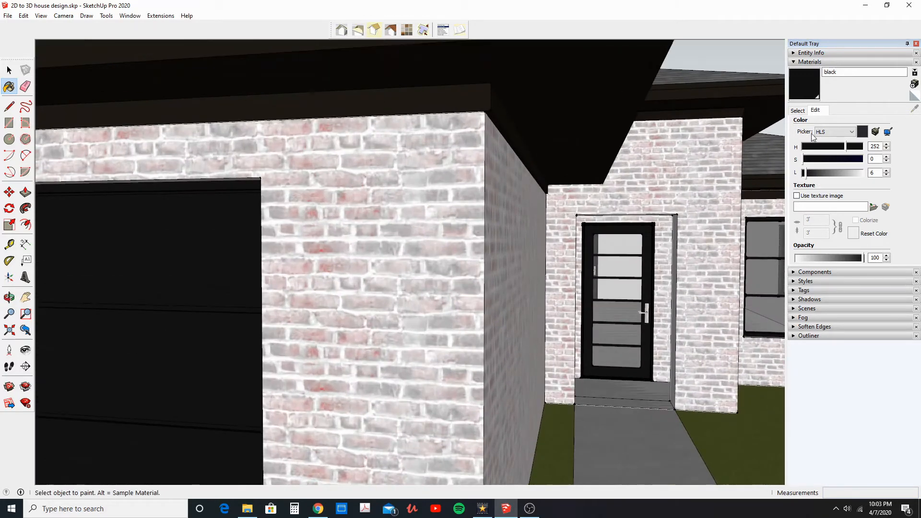
pyautogui.click(796, 111)
pyautogui.click(914, 108)
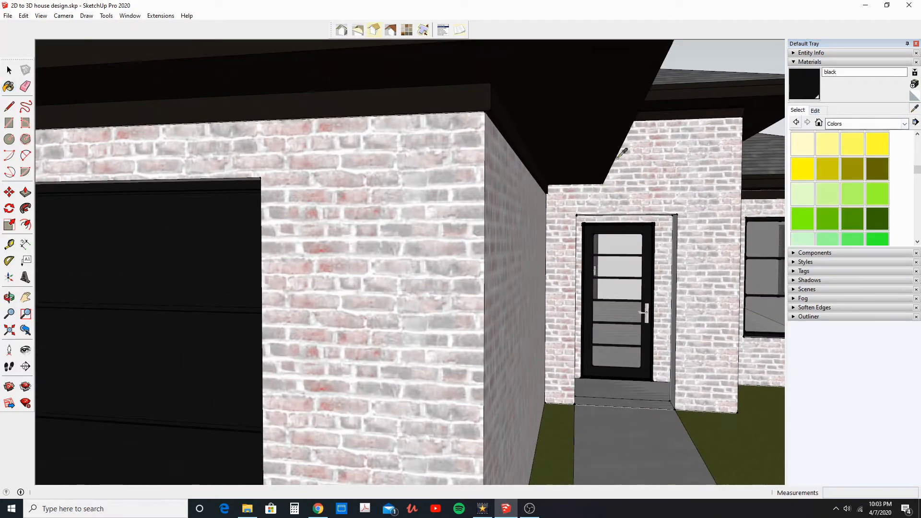
pyautogui.click(452, 170)
pyautogui.click(818, 111)
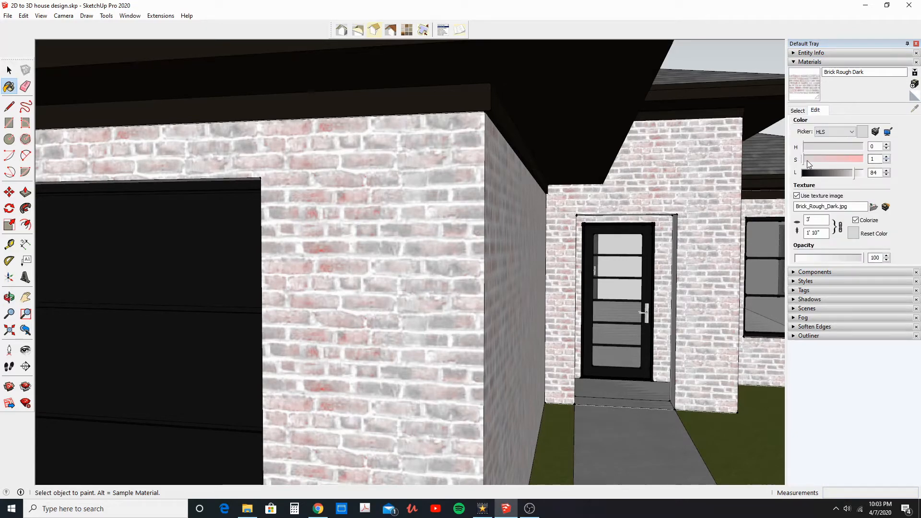
pyautogui.moveTo(808, 163); pyautogui.dragTo(793, 162)
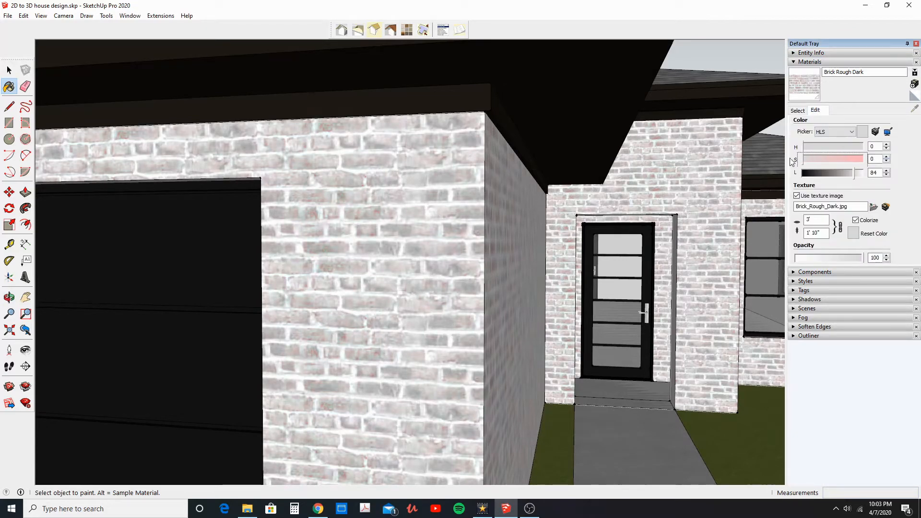
# Step: Set the Brick Rough Dark material's lightness to 91
pyautogui.click(856, 174)
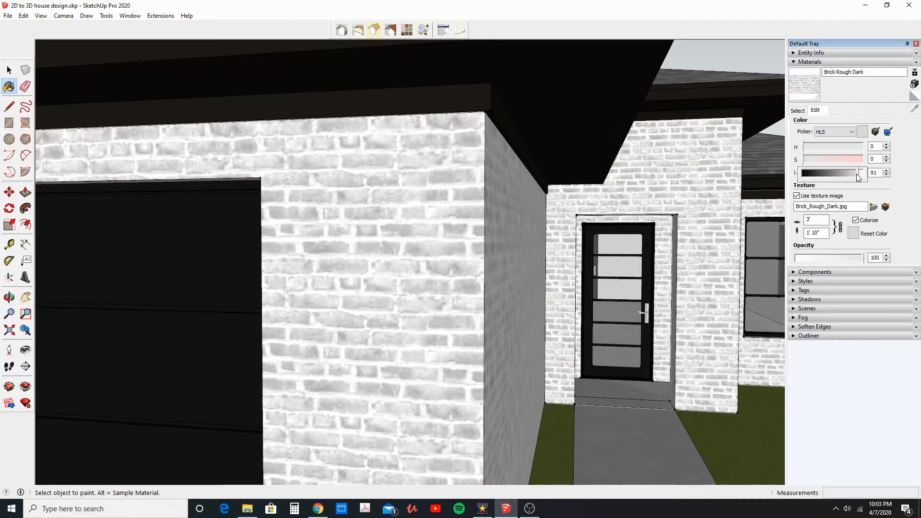
pyautogui.scroll(-1, 469, 194)
pyautogui.scroll(-5, 469, 194)
pyautogui.moveTo(499, 196)
pyautogui.mouseDown(button='middle')
pyautogui.moveTo(462, 212)
pyautogui.moveTo(360, 212)
pyautogui.moveTo(508, 224)
pyautogui.moveTo(298, 199)
pyautogui.moveTo(346, 200)
pyautogui.moveTo(311, 201)
pyautogui.mouseUp(button='middle')
# Step: Open the garage roof for editing and select the soffit face under its eave
pyautogui.click(8, 70)
pyautogui.moveTo(468, 247); pyautogui.dragTo(418, 176, button='middle')
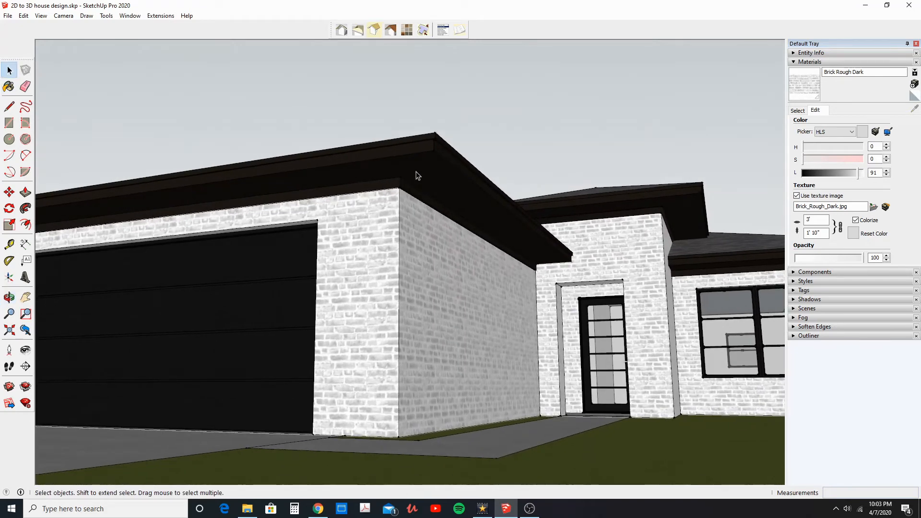
pyautogui.scroll(1, 438, 188)
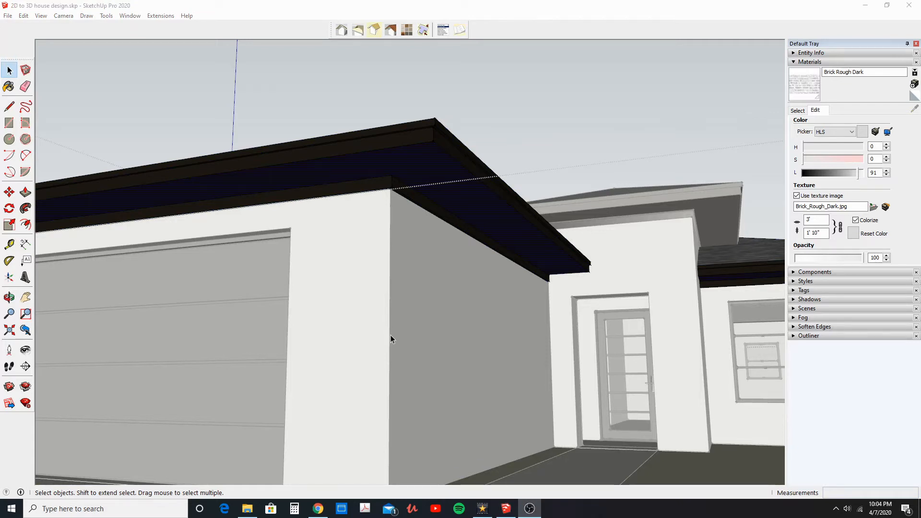
# Step: Switch to Chrome and expand the Architecture category in the textures section of sketchuptextureclub.com
pyautogui.click(318, 509)
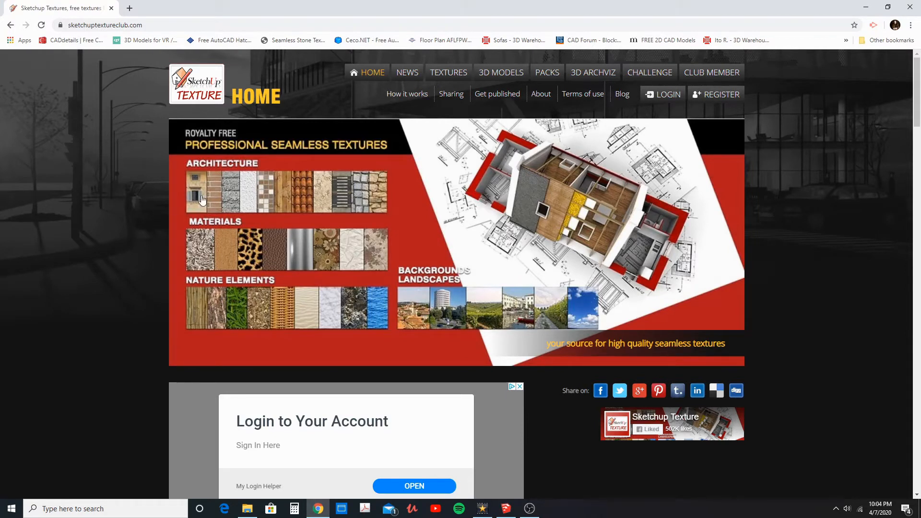
pyautogui.scroll(-1, 467, 156)
pyautogui.scroll(1, 449, 154)
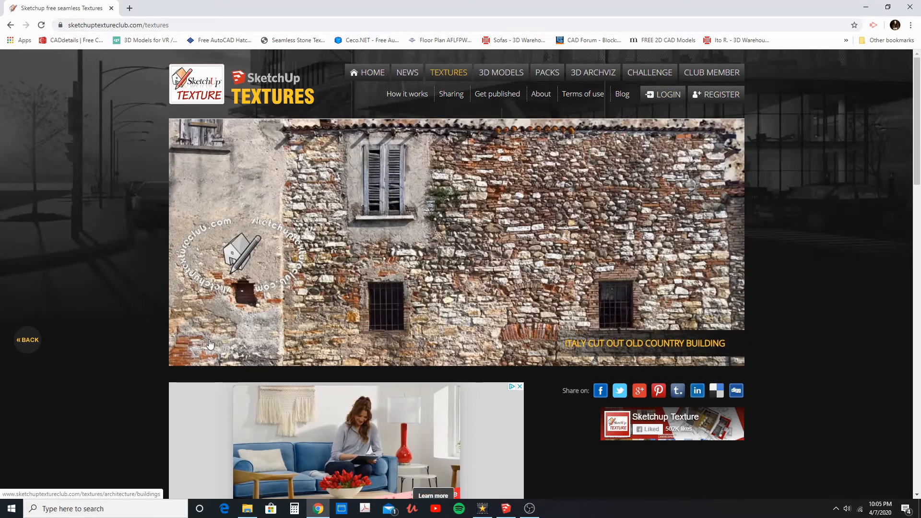
pyautogui.scroll(-4, 210, 343)
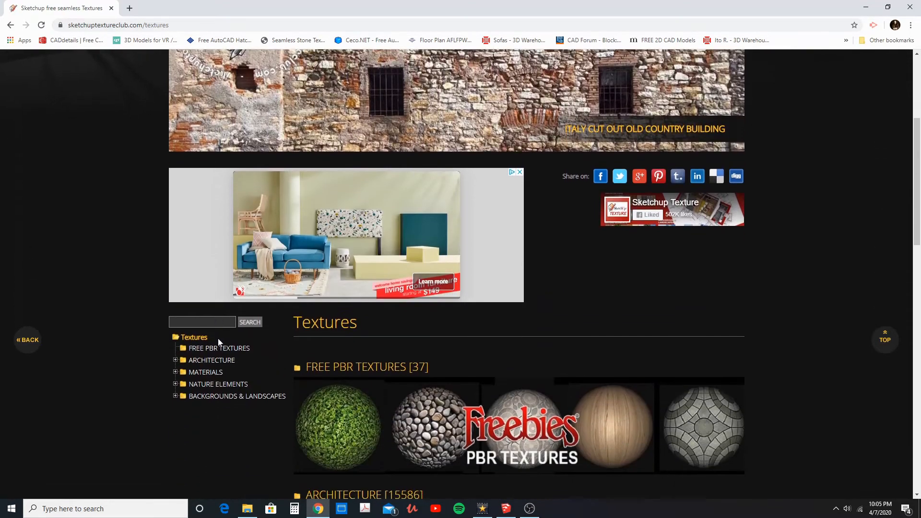
pyautogui.scroll(-3, 218, 338)
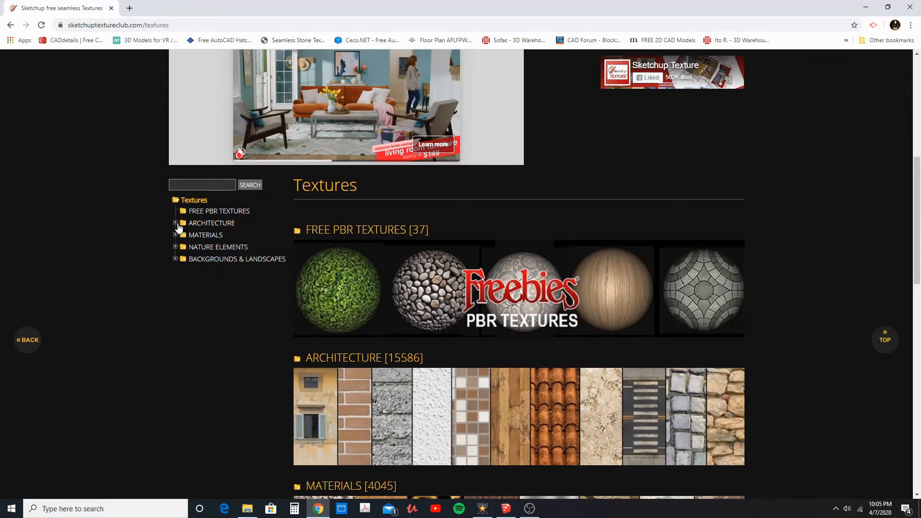
pyautogui.click(176, 223)
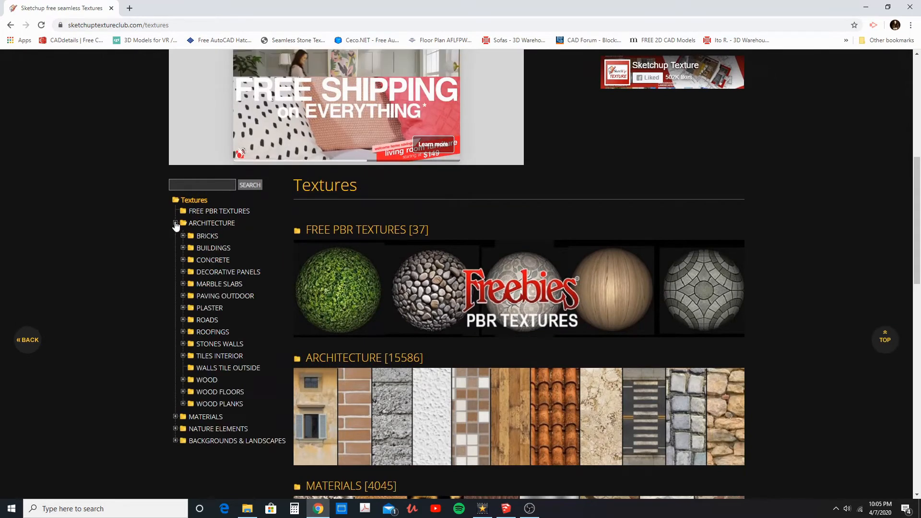
pyautogui.scroll(-1, 208, 318)
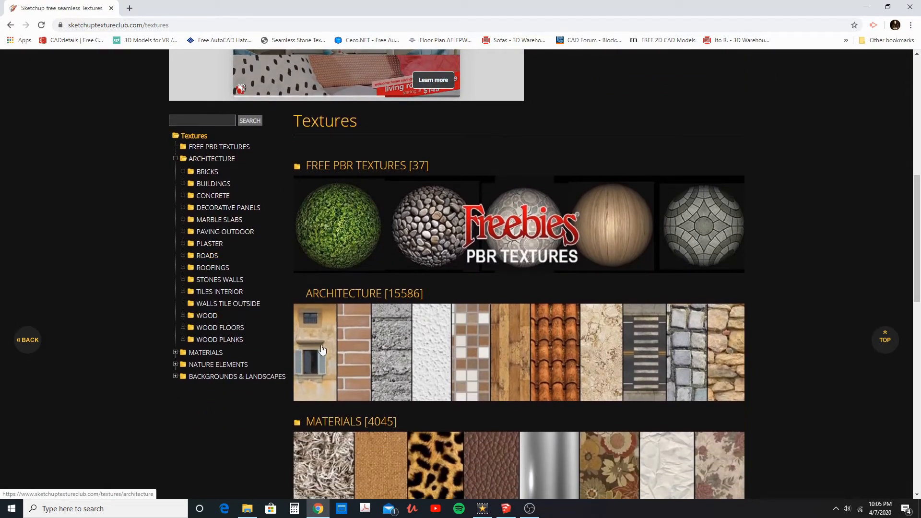
# Step: Open the Wood category and look through its texture subcategories
pyautogui.click(200, 319)
pyautogui.click(184, 317)
pyautogui.scroll(-2, 230, 343)
pyautogui.scroll(-1, 253, 338)
pyautogui.scroll(-1, 256, 335)
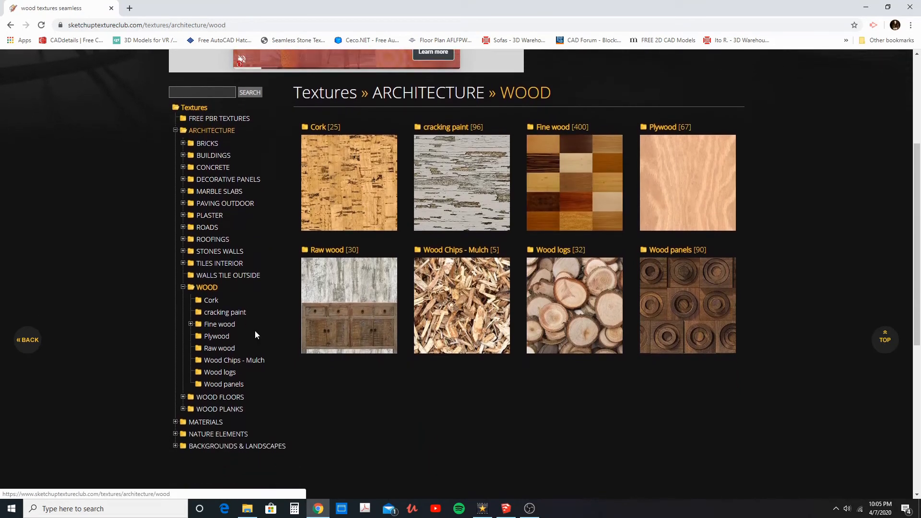
pyautogui.scroll(-2, 256, 330)
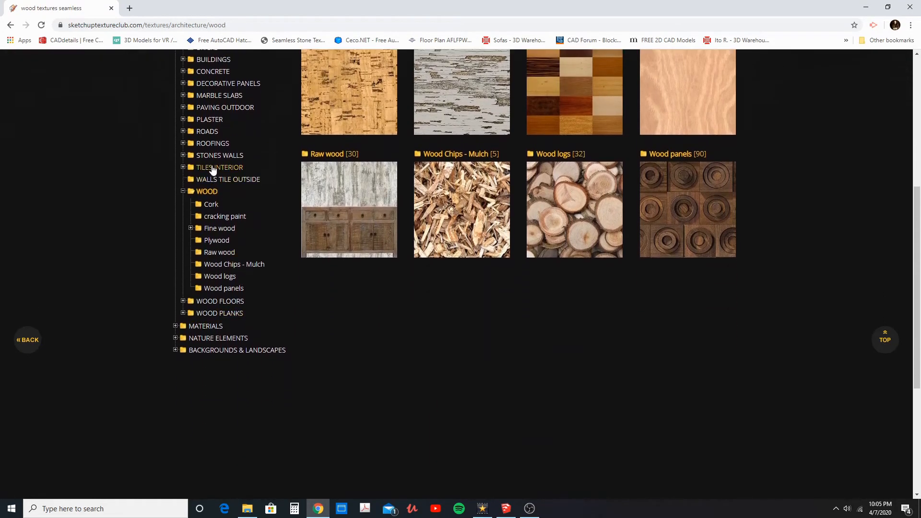
# Step: Open the Siding wood collection under Wood Planks and look through its textures
pyautogui.click(208, 315)
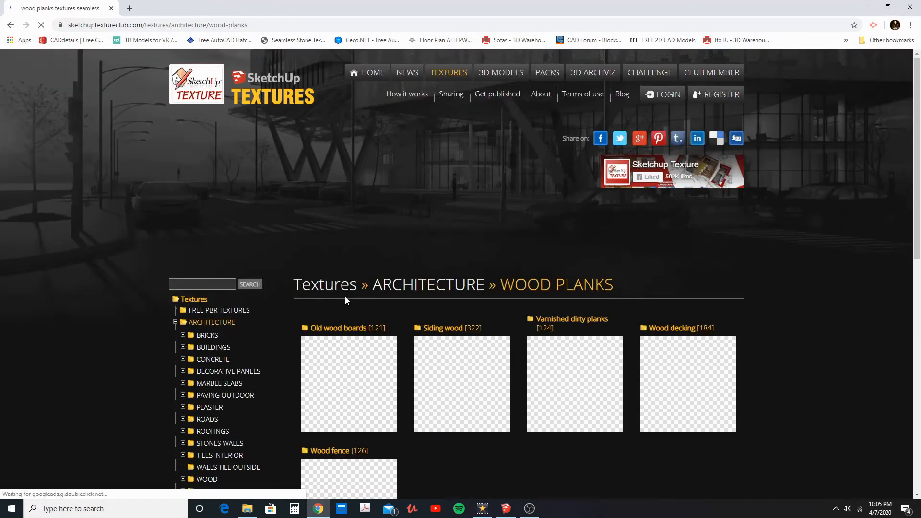
pyautogui.scroll(-3, 345, 295)
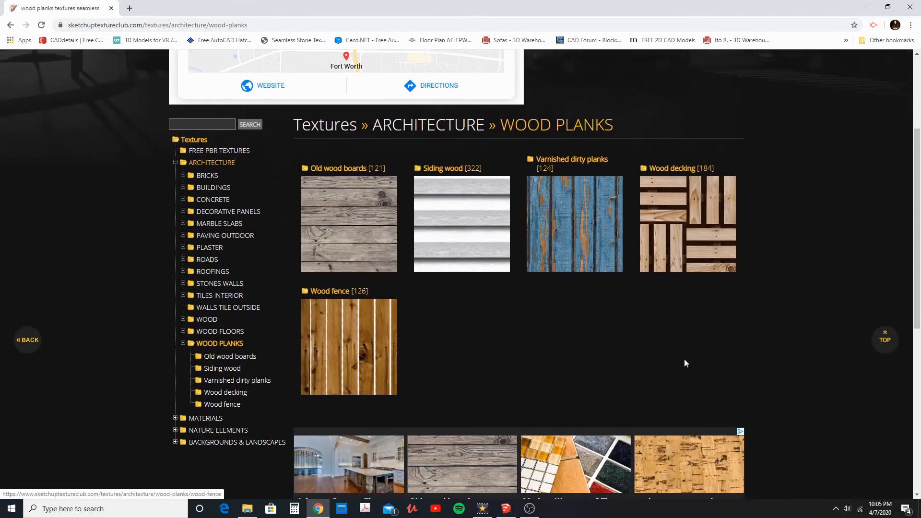
pyautogui.click(446, 250)
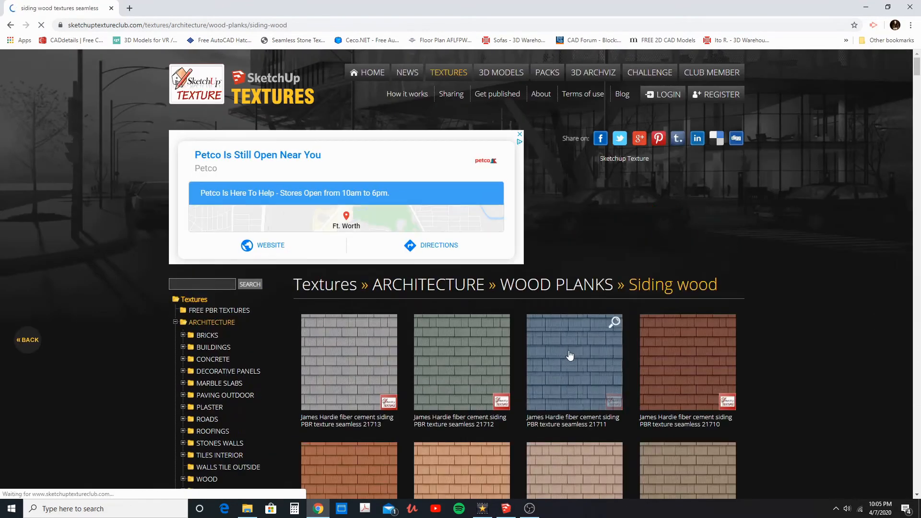
pyautogui.scroll(-6, 766, 344)
pyautogui.scroll(-2, 776, 345)
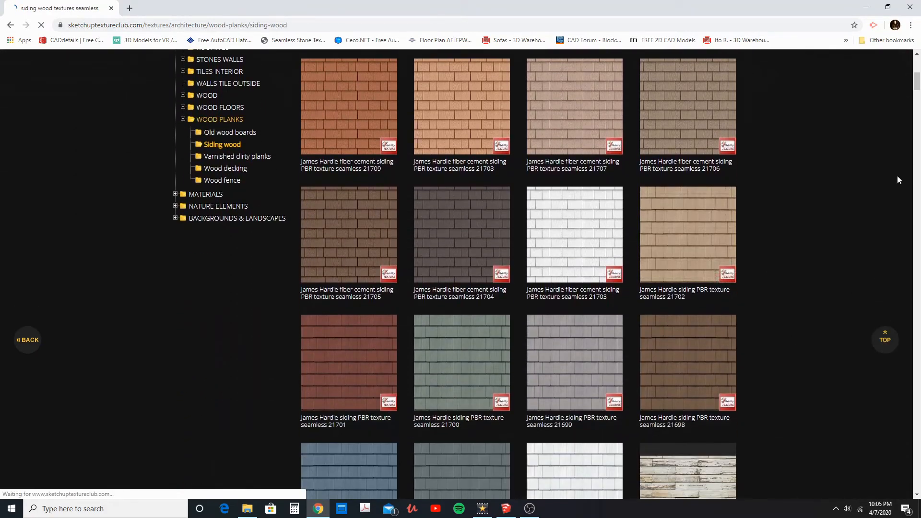
pyautogui.moveTo(917, 89); pyautogui.dragTo(918, 254)
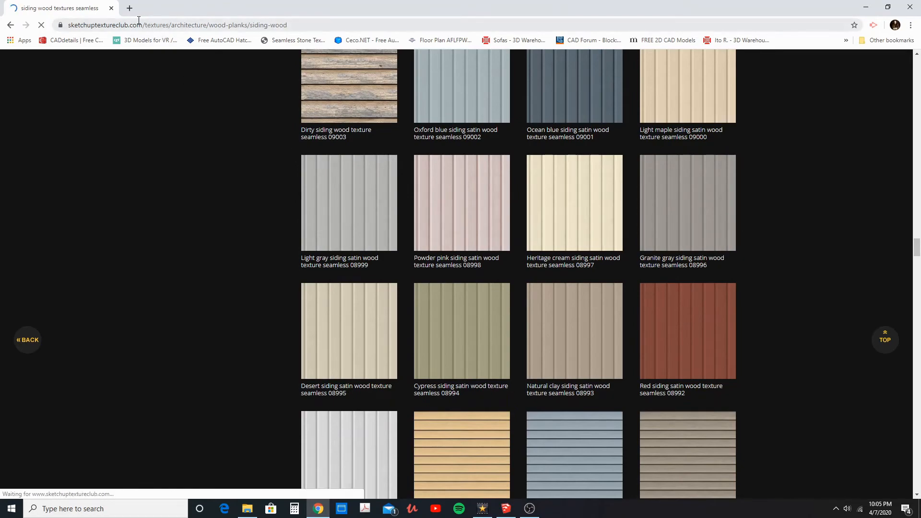
# Step: Search Google for "wood texture" in a new browser tab
pyautogui.click(129, 8)
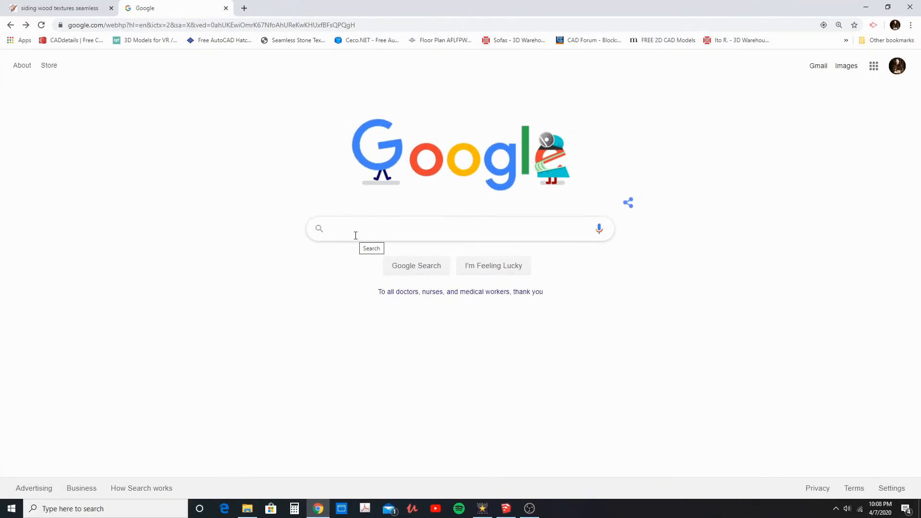
pyautogui.write('w')
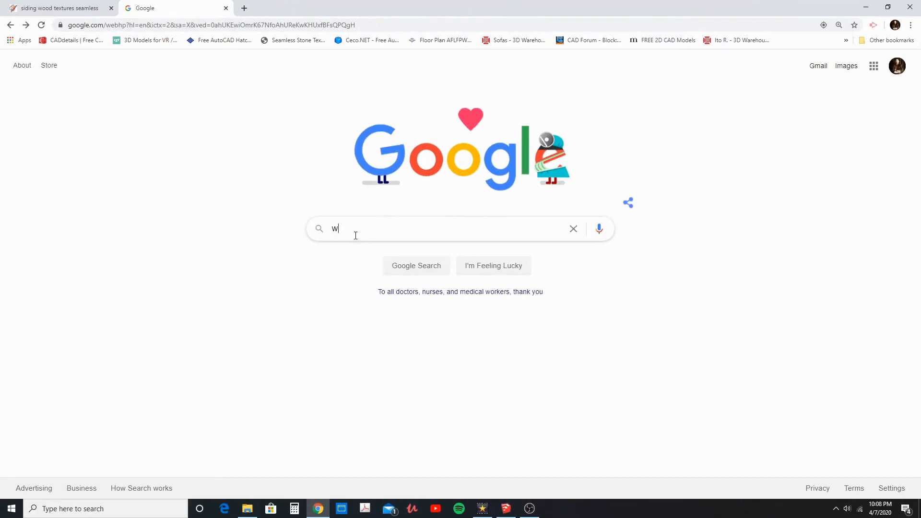
pyautogui.write('ood texture')
pyautogui.press('Return')
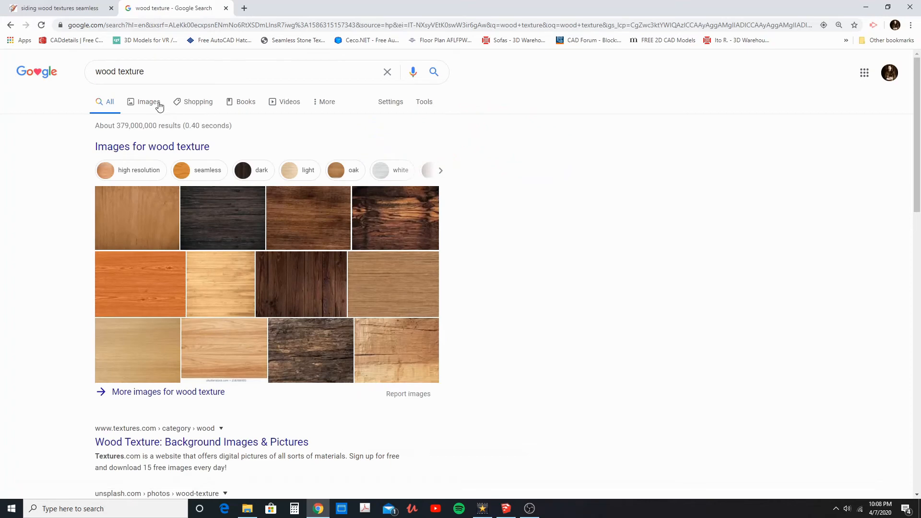
# Step: Show the image results for the wood texture search and look through them for a suitable wood
pyautogui.click(160, 104)
pyautogui.scroll(-2, 505, 279)
pyautogui.scroll(-8, 504, 279)
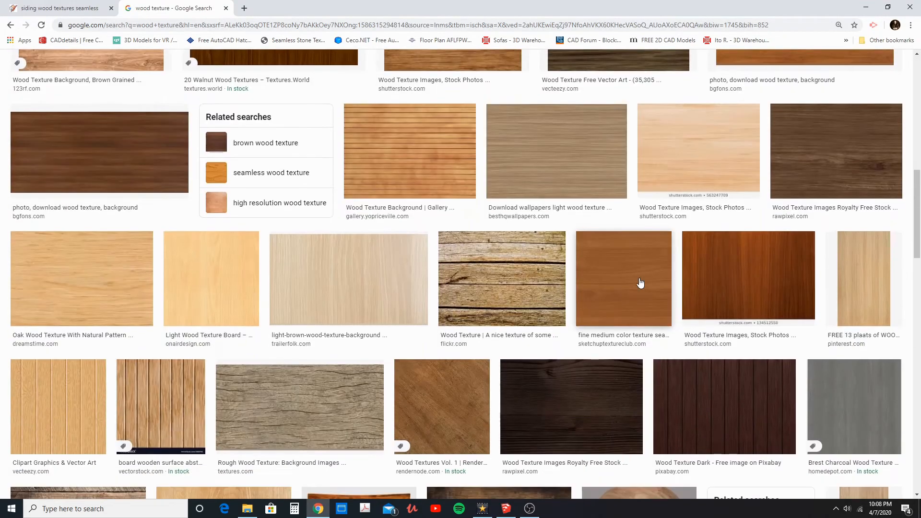
pyautogui.scroll(-8, 640, 283)
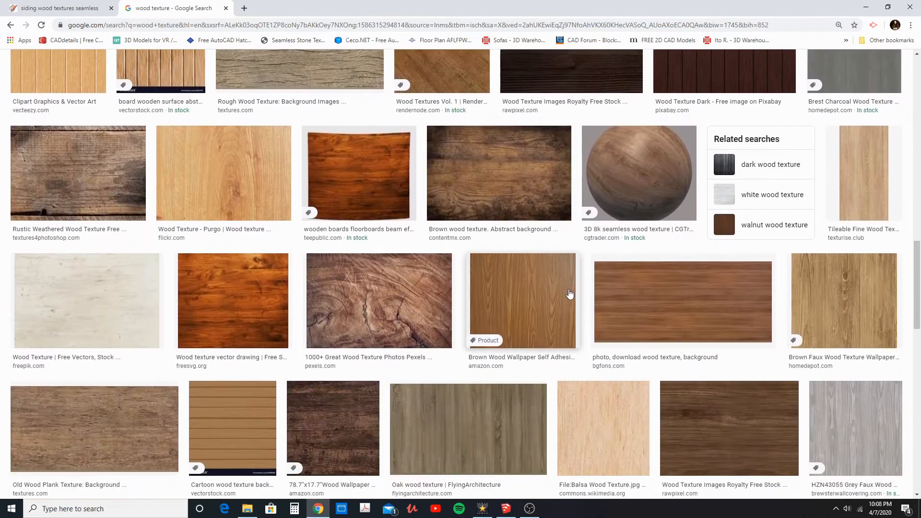
pyautogui.scroll(-4, 570, 293)
# Step: Preview the brown wood image from bgfons.com with its saving options, look through further images and return to SketchUp
pyautogui.click(660, 118)
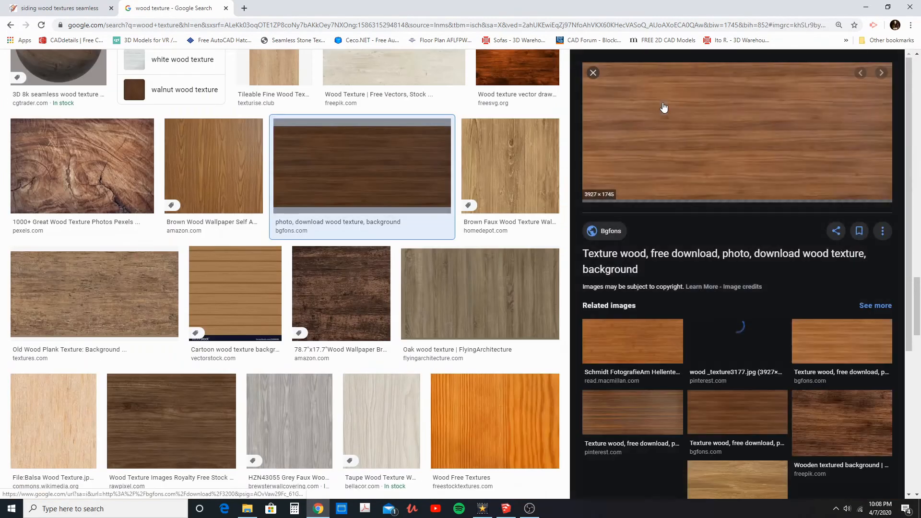
pyautogui.rightClick(655, 150)
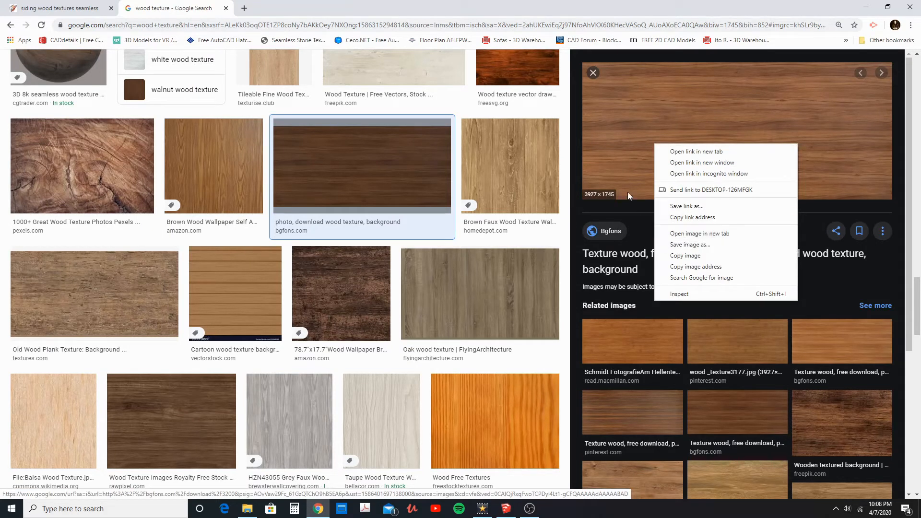
pyautogui.click(275, 288)
pyautogui.scroll(-12, 327, 314)
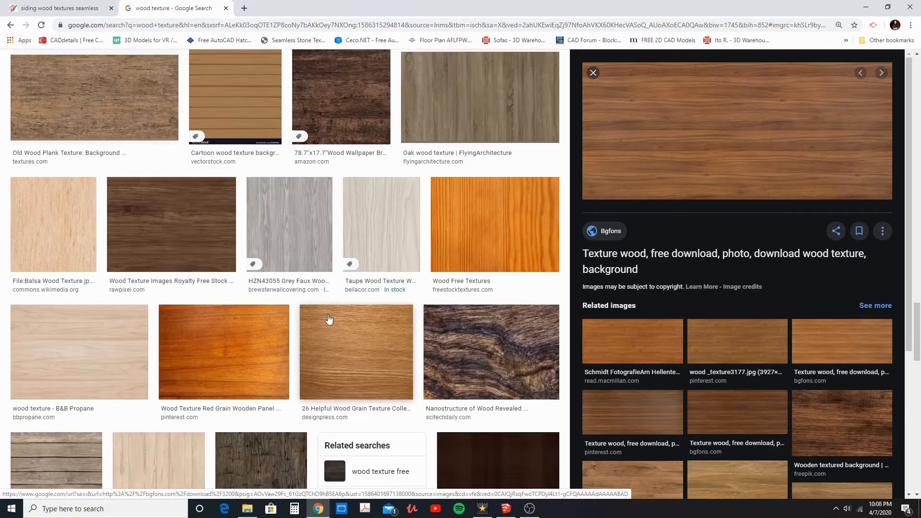
pyautogui.scroll(-4, 327, 315)
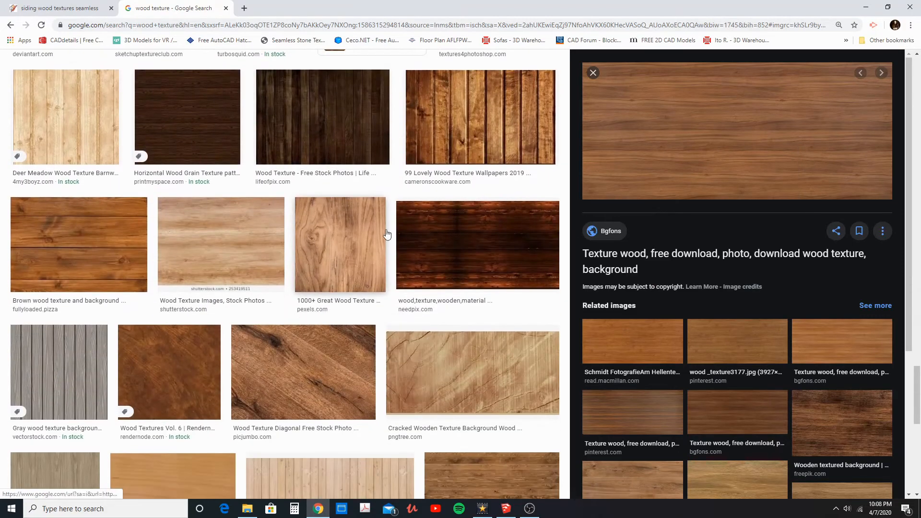
pyautogui.click(866, 7)
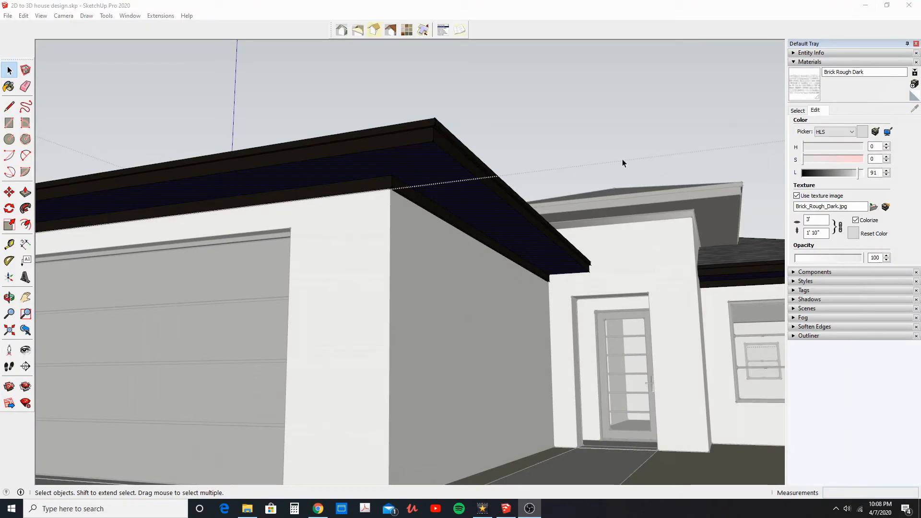
# Step: Paint the selected garage roof soffit with the pale yellow Color E01 from the Colors collection
pyautogui.click(796, 113)
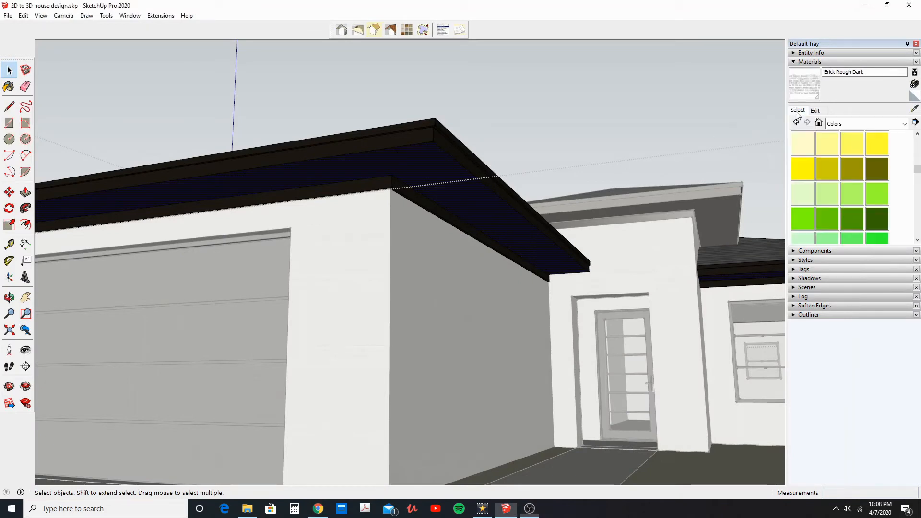
pyautogui.click(809, 148)
pyautogui.click(440, 180)
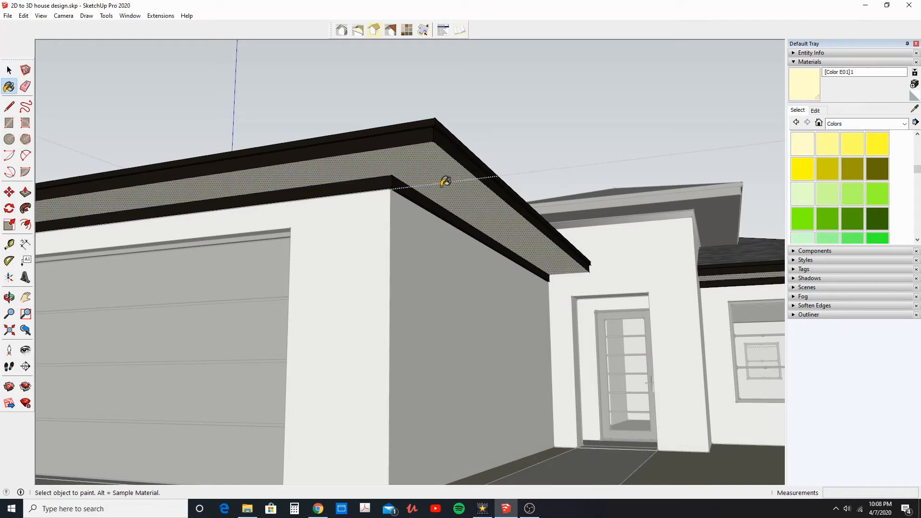
# Step: Start choosing a texture image for the soffit's Color E01 material and look in the wall coverings subfolder of the materials folder
pyautogui.click(815, 111)
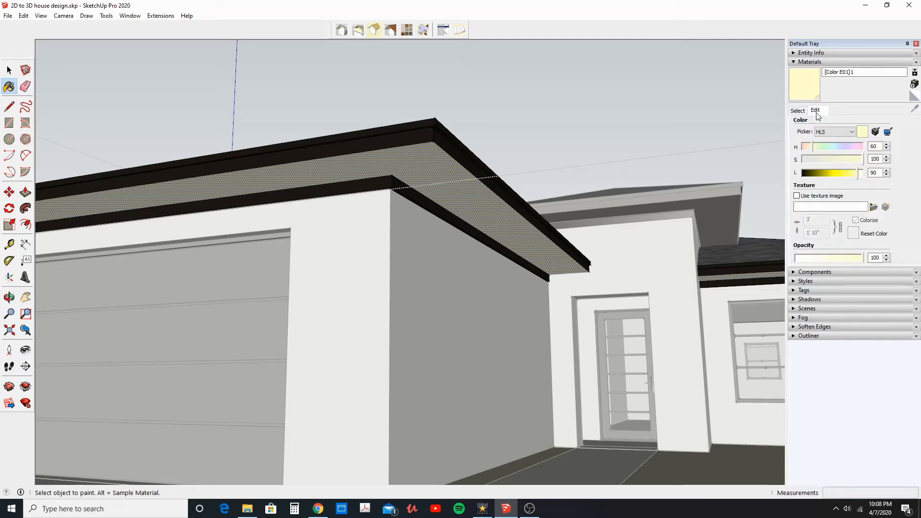
pyautogui.click(873, 208)
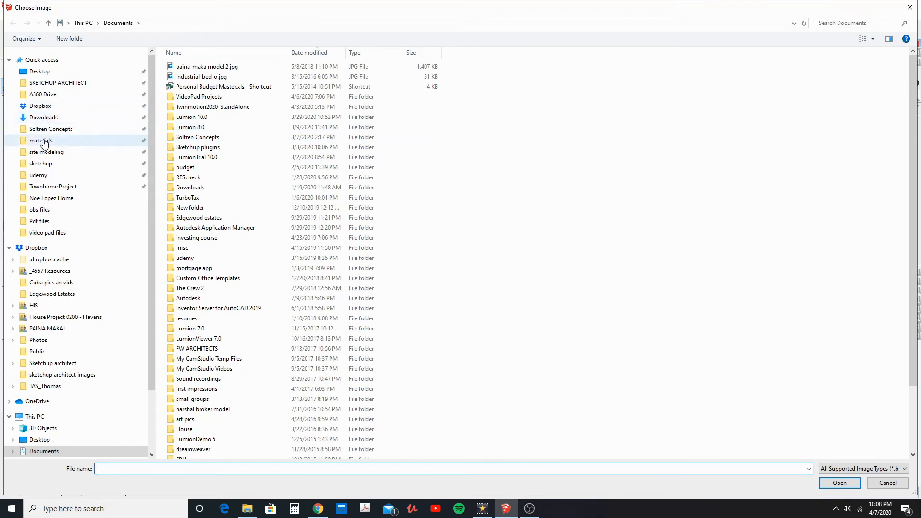
pyautogui.click(45, 142)
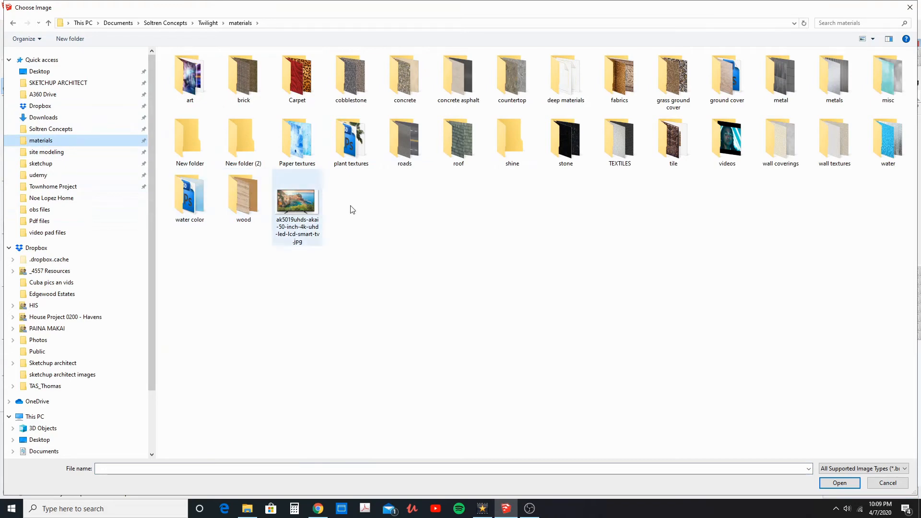
pyautogui.doubleClick(781, 144)
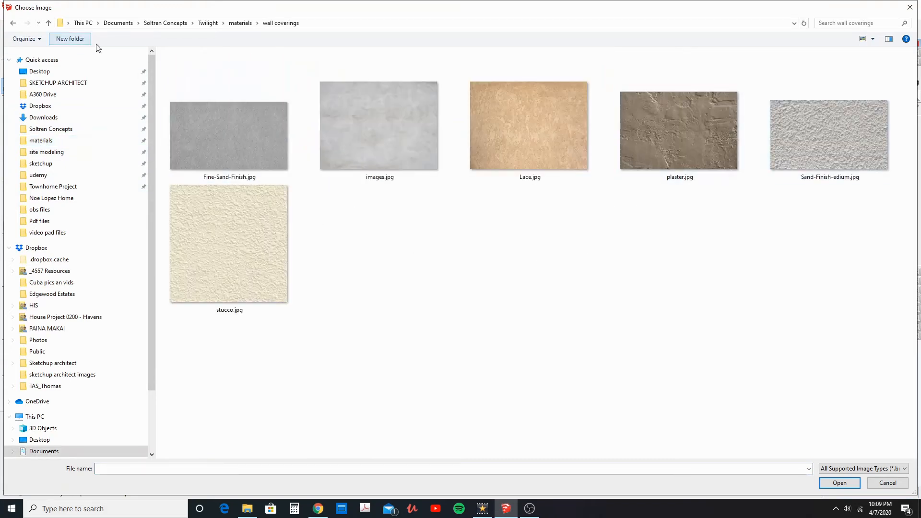
pyautogui.click(241, 23)
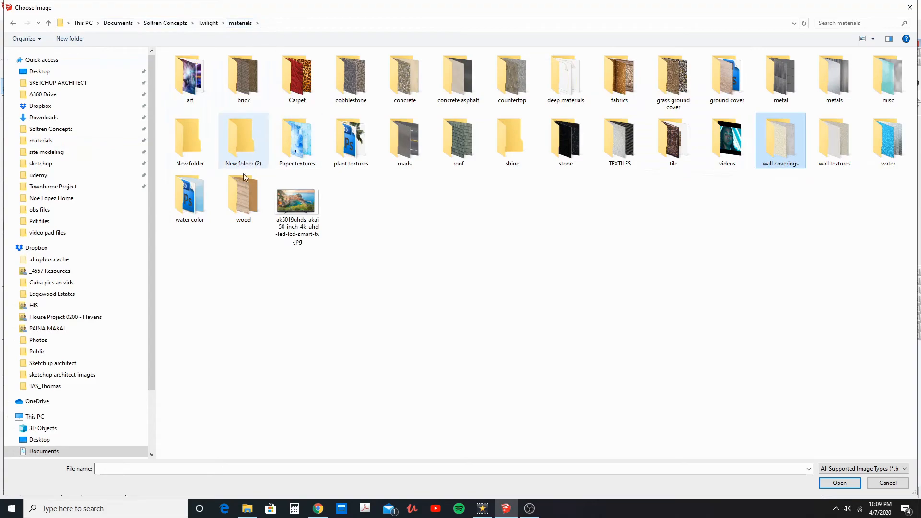
# Step: Look through the wood folder's images and load vgroove_wood.jpg as the soffit material's texture
pyautogui.doubleClick(245, 194)
pyautogui.scroll(-5, 426, 254)
pyautogui.scroll(-15, 430, 252)
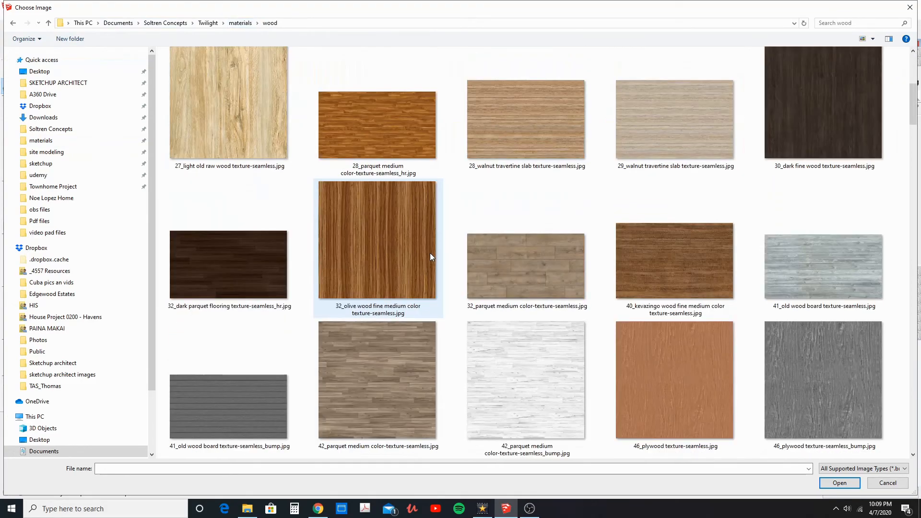
pyautogui.scroll(-10, 430, 252)
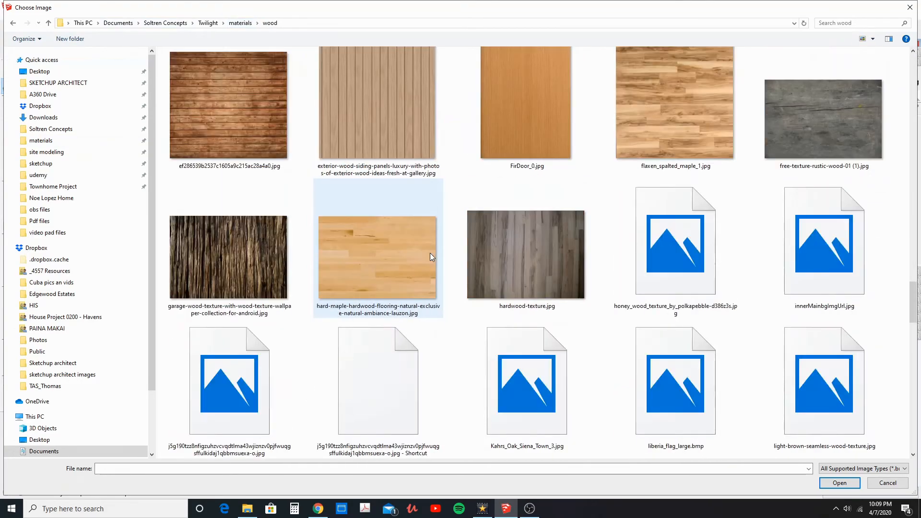
pyautogui.scroll(3, 430, 252)
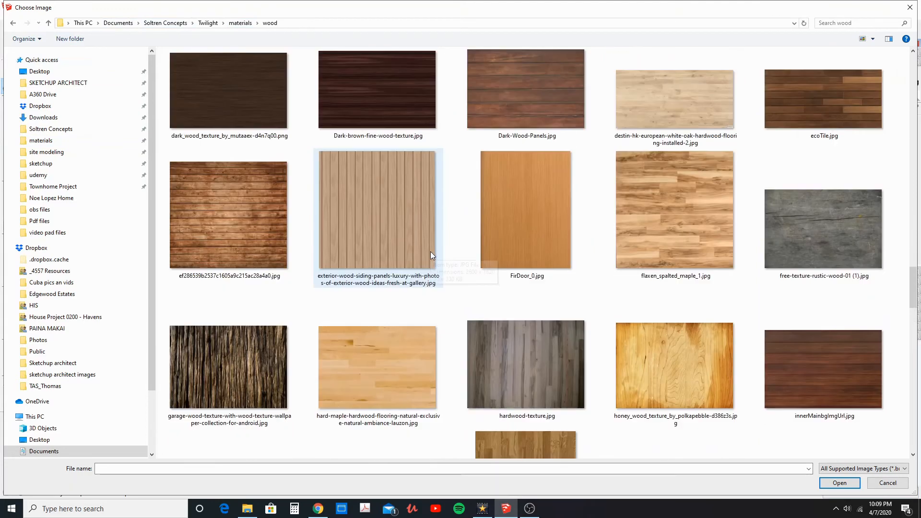
pyautogui.scroll(3, 430, 252)
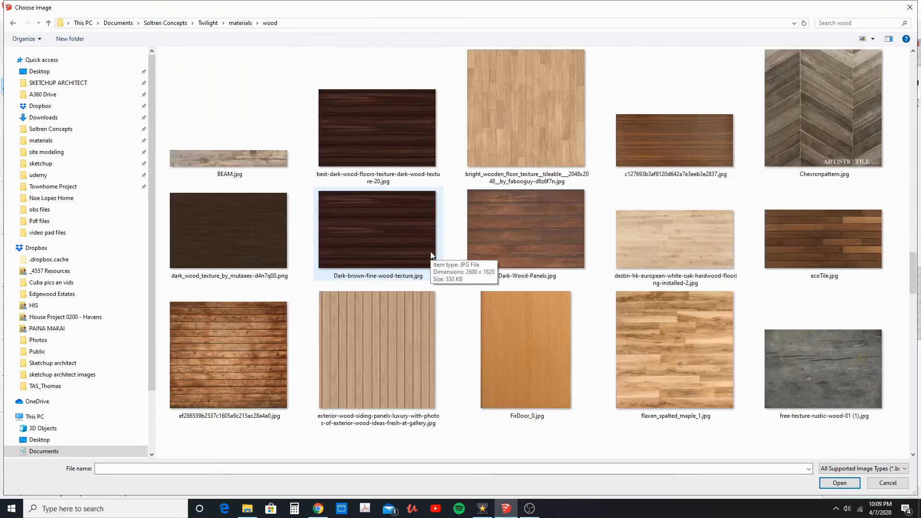
pyautogui.click(526, 236)
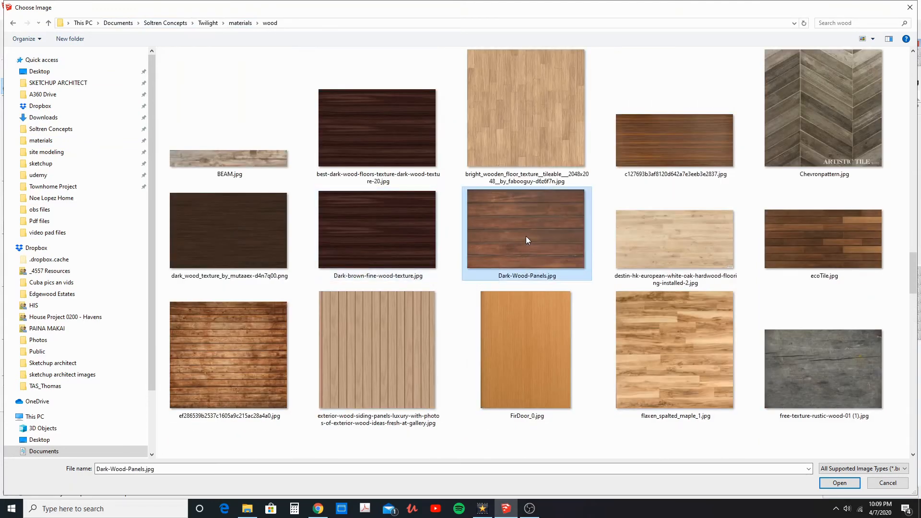
pyautogui.scroll(-10, 526, 235)
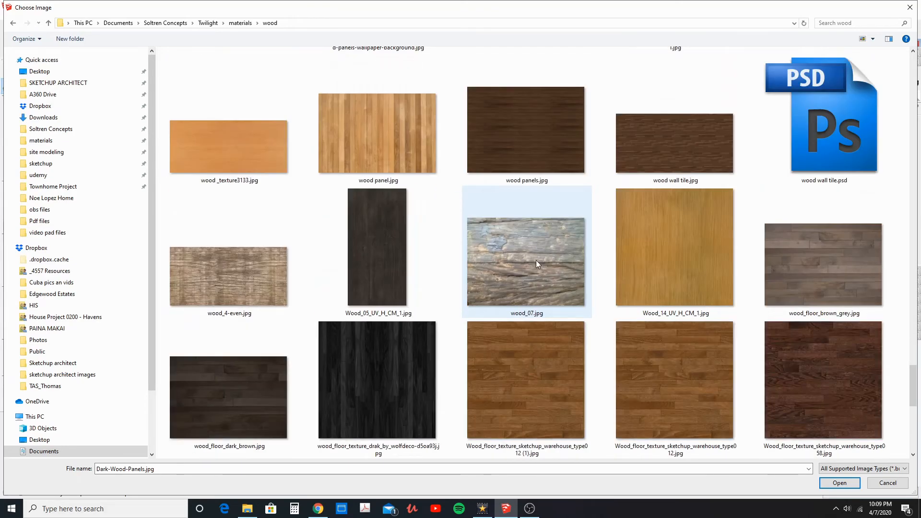
pyautogui.scroll(5, 536, 259)
pyautogui.click(534, 258)
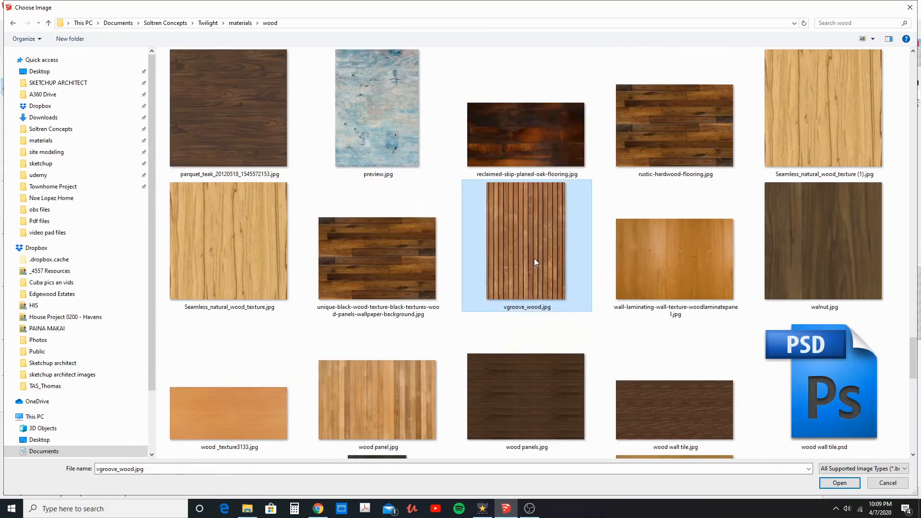
pyautogui.click(847, 483)
# Step: Try a width of 3' for the wood texture, and enlarge it to 6' with the aspect ratio locked
pyautogui.moveTo(476, 235)
pyautogui.mouseDown(button='middle')
pyautogui.moveTo(422, 128)
pyautogui.moveTo(461, 259)
pyautogui.moveTo(437, 290)
pyautogui.moveTo(416, 140)
pyautogui.mouseUp(button='middle')
pyautogui.scroll(2, 411, 105)
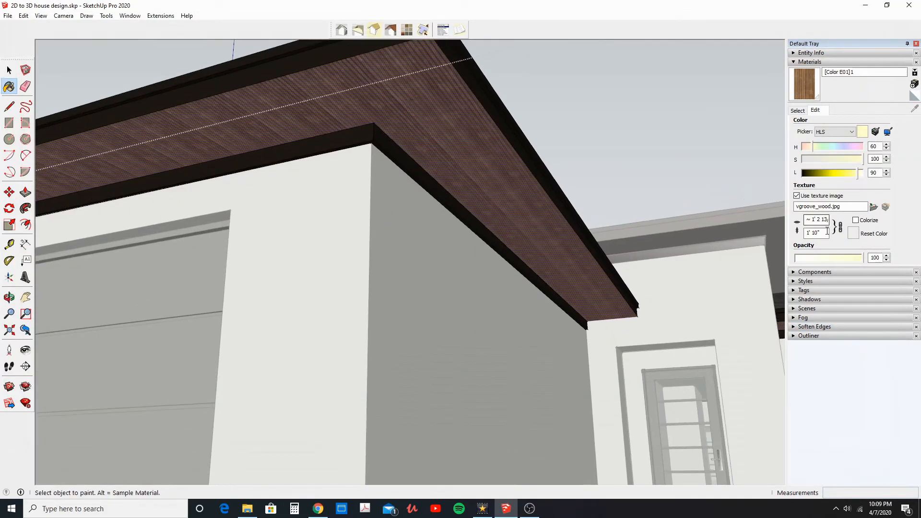
pyautogui.click(813, 220)
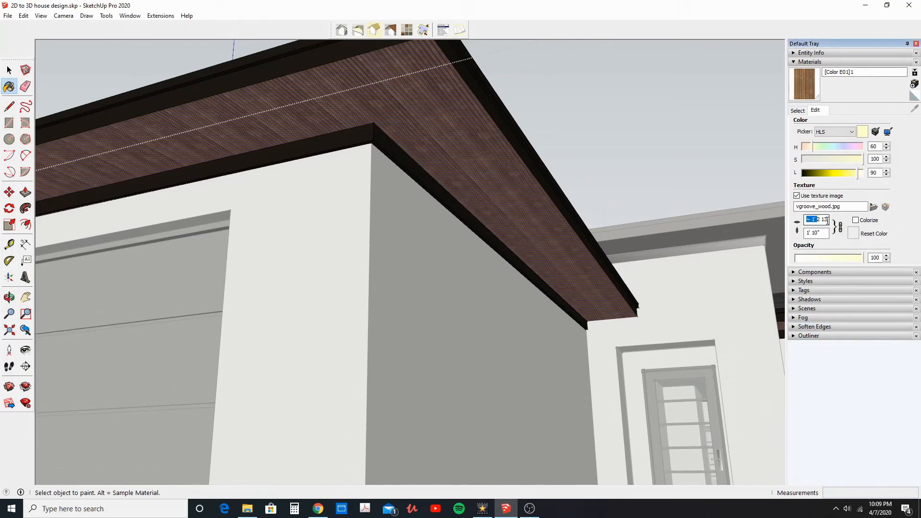
pyautogui.write('3')
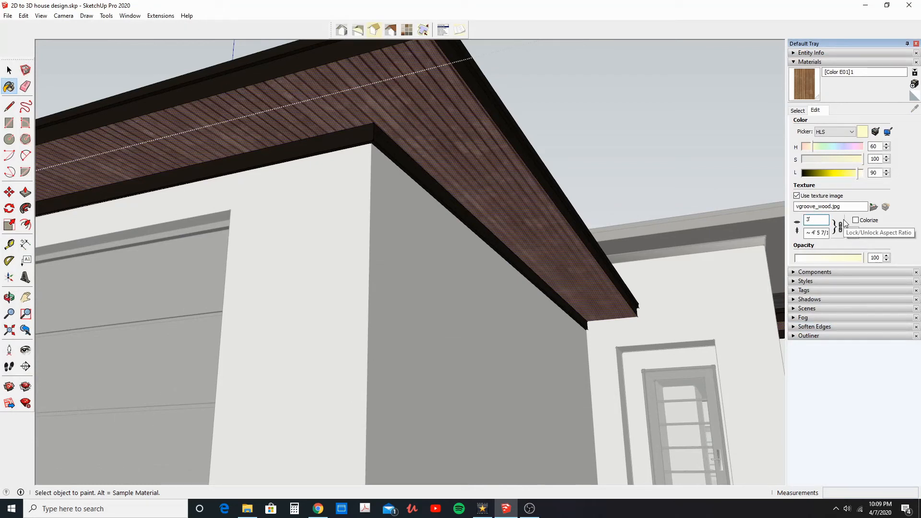
pyautogui.press('Return')
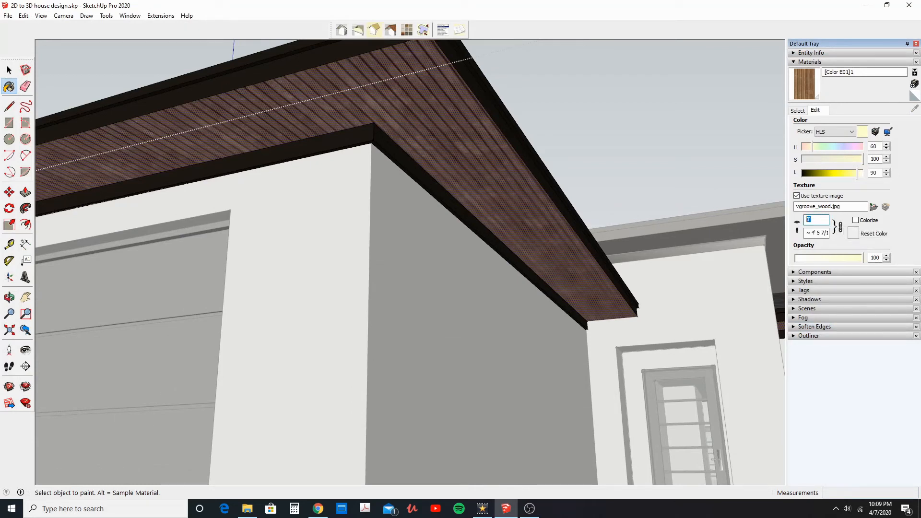
pyautogui.write('6')
# Step: Draw diagonal mitre lines across the garage soffit's corners, from the inner wall corner to the outer roof corner
pyautogui.moveTo(370, 198)
pyautogui.mouseDown(button='middle')
pyautogui.moveTo(516, 214)
pyautogui.moveTo(403, 208)
pyautogui.moveTo(500, 228)
pyautogui.mouseUp(button='middle')
pyautogui.press('l')
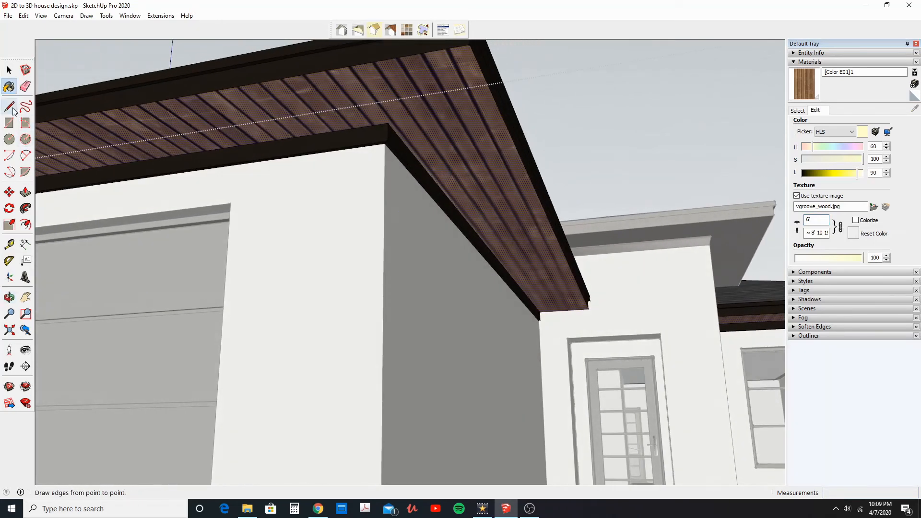
pyautogui.click(388, 122)
pyautogui.moveTo(453, 58); pyautogui.dragTo(457, 80, button='middle')
pyautogui.click(473, 66)
pyautogui.moveTo(341, 144); pyautogui.dragTo(371, 326, button='middle')
pyautogui.click(67, 163)
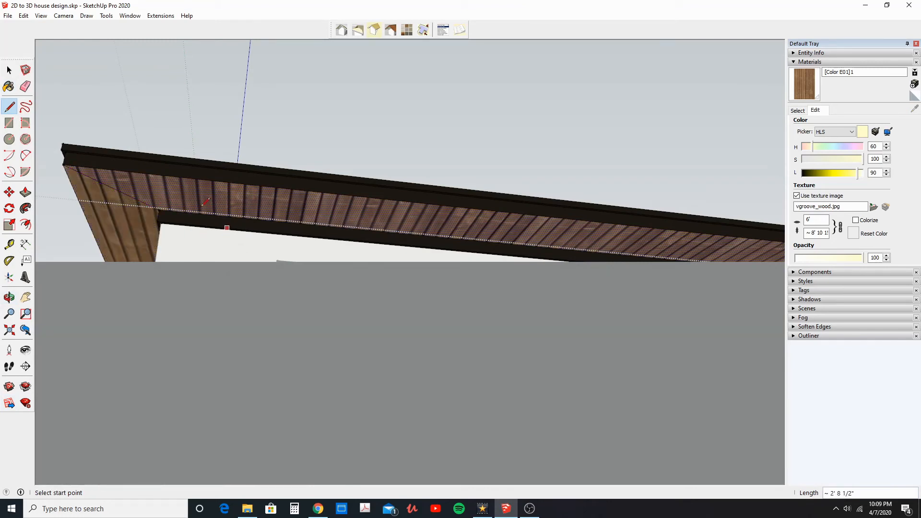
# Step: Rotate the wood texture on the garage's front soffit section so the boards run along its length
pyautogui.click(9, 72)
pyautogui.rightClick(195, 189)
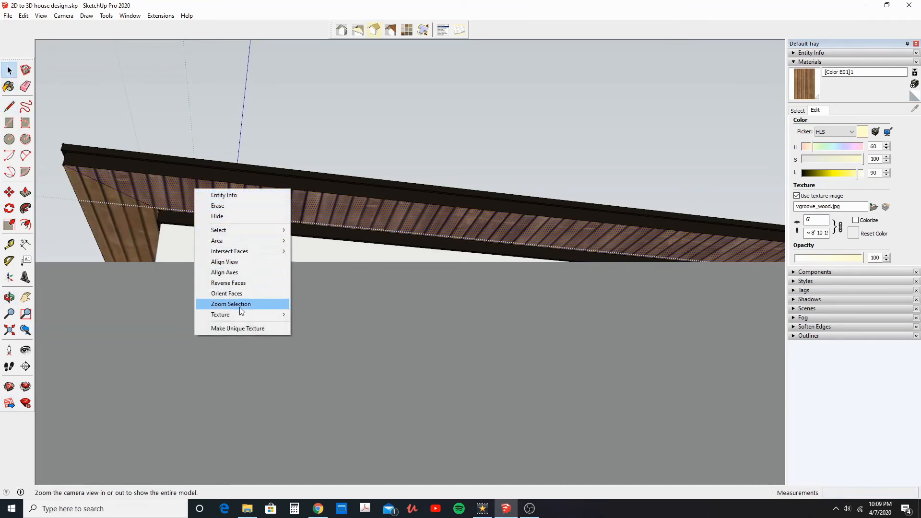
pyautogui.moveTo(239, 314)
pyautogui.click(313, 315)
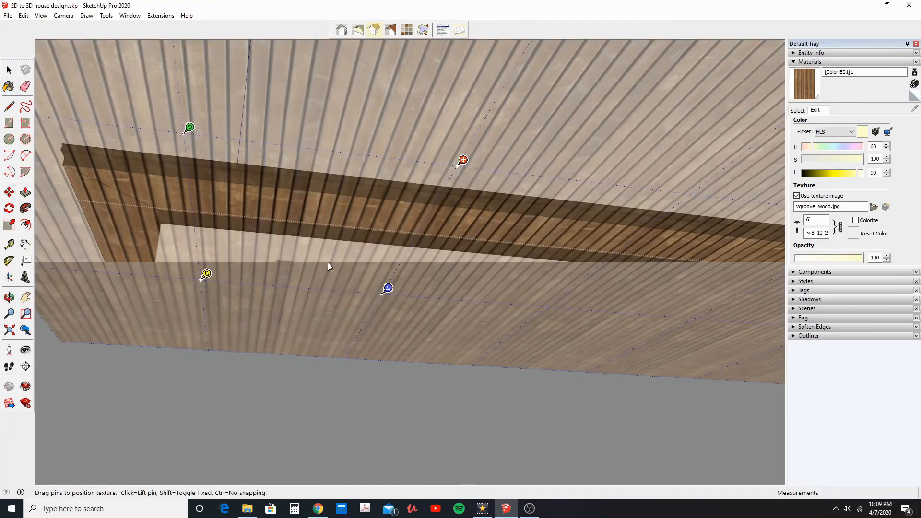
pyautogui.moveTo(190, 136); pyautogui.dragTo(403, 268)
pyautogui.moveTo(320, 229); pyautogui.dragTo(313, 220)
pyautogui.moveTo(392, 267); pyautogui.dragTo(395, 261)
pyautogui.moveTo(344, 244); pyautogui.dragTo(343, 242)
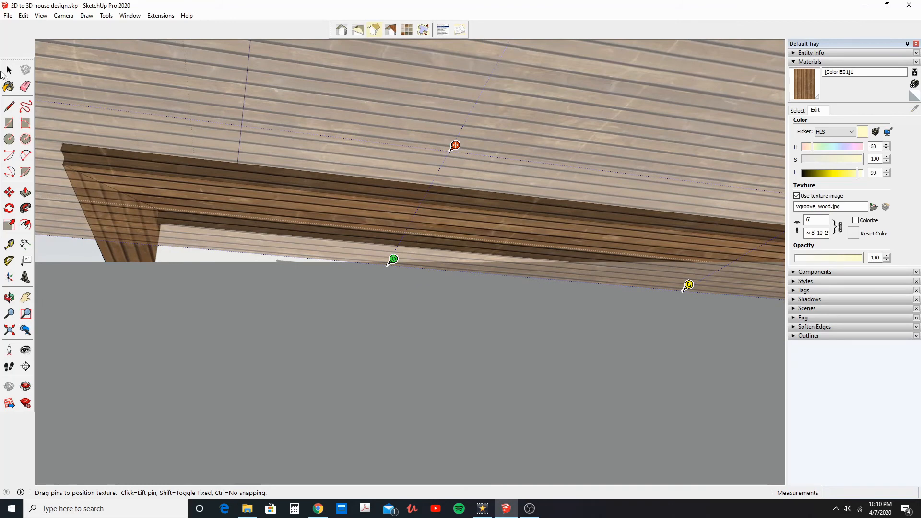
pyautogui.click(9, 71)
# Step: Reposition the wood texture on the garage's side soffit section with its boards running along the eave
pyautogui.moveTo(143, 176); pyautogui.dragTo(416, 218, button='middle')
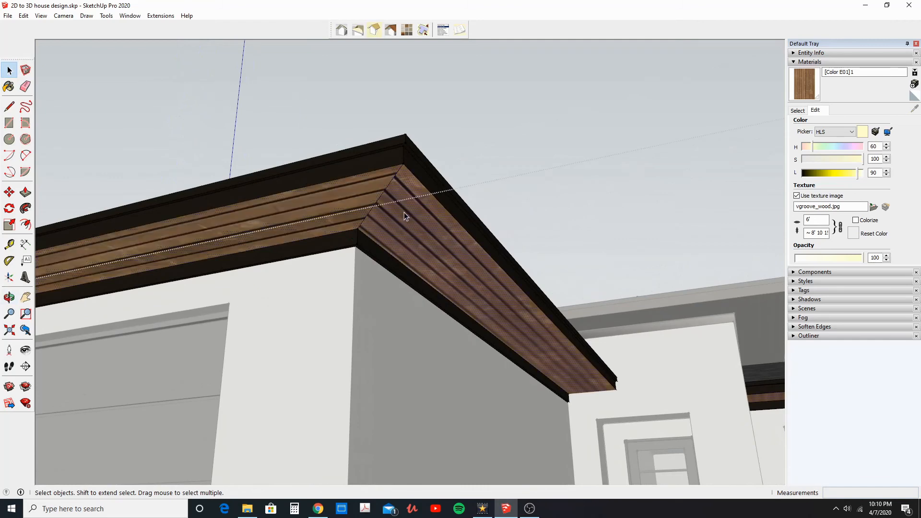
pyautogui.rightClick(404, 212)
pyautogui.moveTo(450, 337)
pyautogui.click(524, 338)
pyautogui.moveTo(430, 289); pyautogui.dragTo(426, 271)
pyautogui.moveTo(426, 271); pyautogui.dragTo(427, 272)
# Step: Reposition and scale down the texture on the garage's front soffit section to get narrower boards, and close the roof group
pyautogui.moveTo(426, 272); pyautogui.dragTo(410, 211, button='middle')
pyautogui.rightClick(396, 191)
pyautogui.moveTo(487, 315)
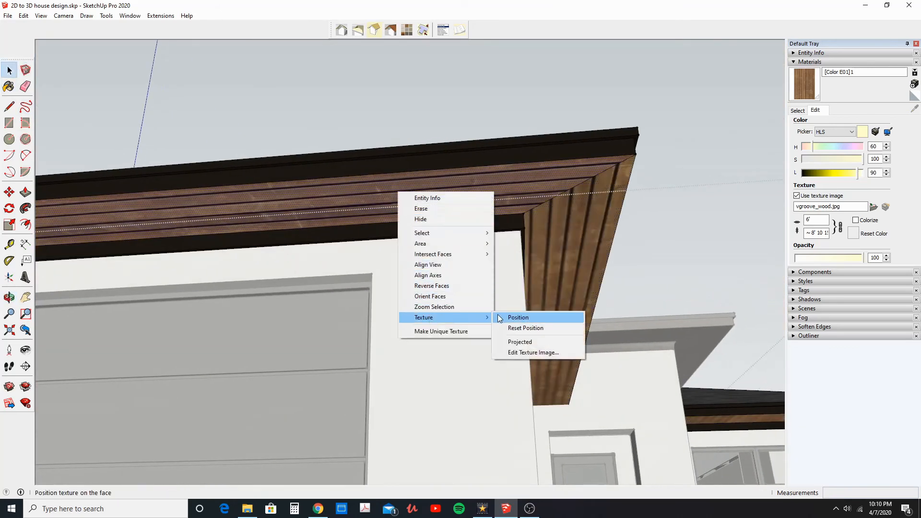
pyautogui.click(518, 317)
pyautogui.moveTo(199, 209); pyautogui.dragTo(474, 220)
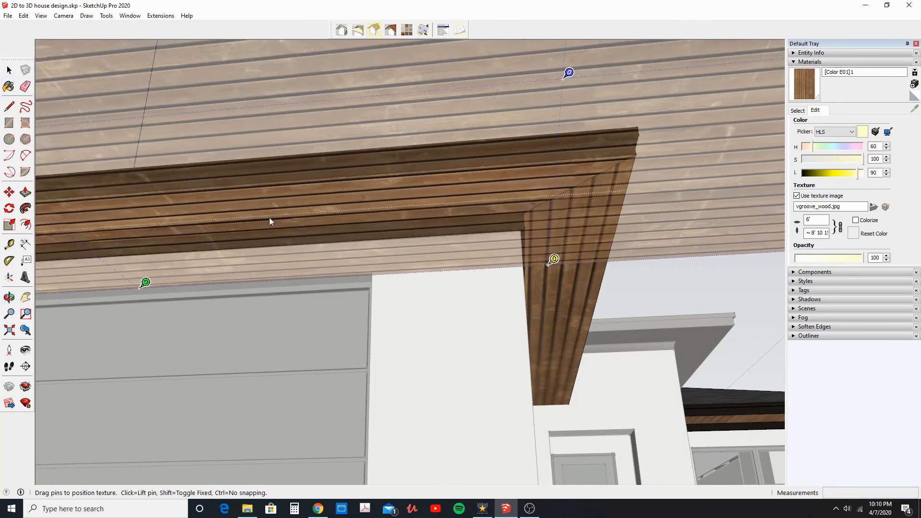
pyautogui.moveTo(258, 237); pyautogui.dragTo(320, 225)
pyautogui.moveTo(217, 284); pyautogui.dragTo(220, 263)
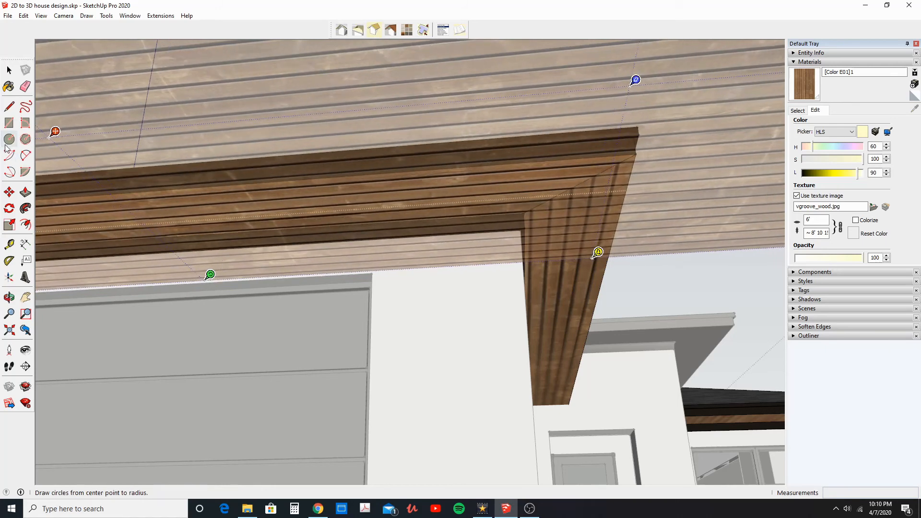
pyautogui.click(9, 71)
pyautogui.press('Escape')
# Step: Open the entry roof group, select its soffit and paint it with the v-groove wood material
pyautogui.moveTo(416, 209); pyautogui.dragTo(454, 238, button='middle')
pyautogui.scroll(1, 436, 247)
pyautogui.doubleClick(435, 247)
pyautogui.doubleClick(462, 257)
pyautogui.tripleClick(462, 258)
pyautogui.click(462, 261)
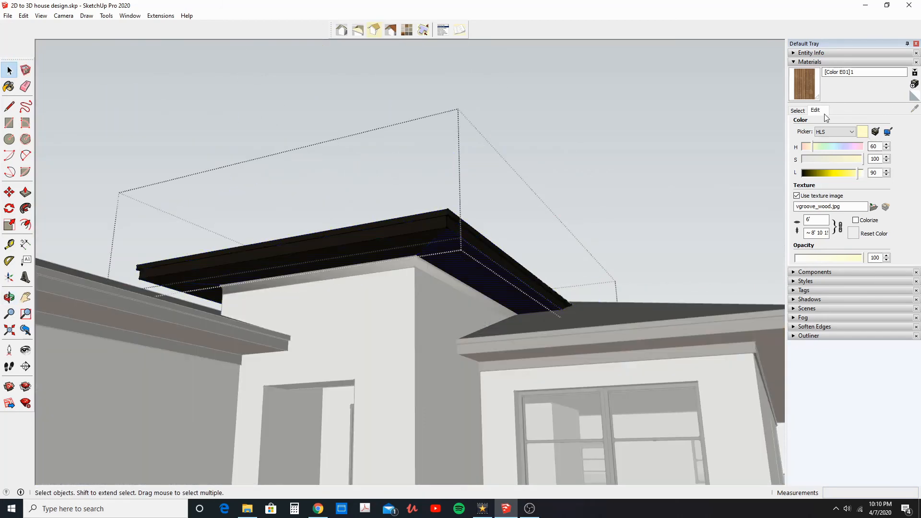
pyautogui.click(797, 111)
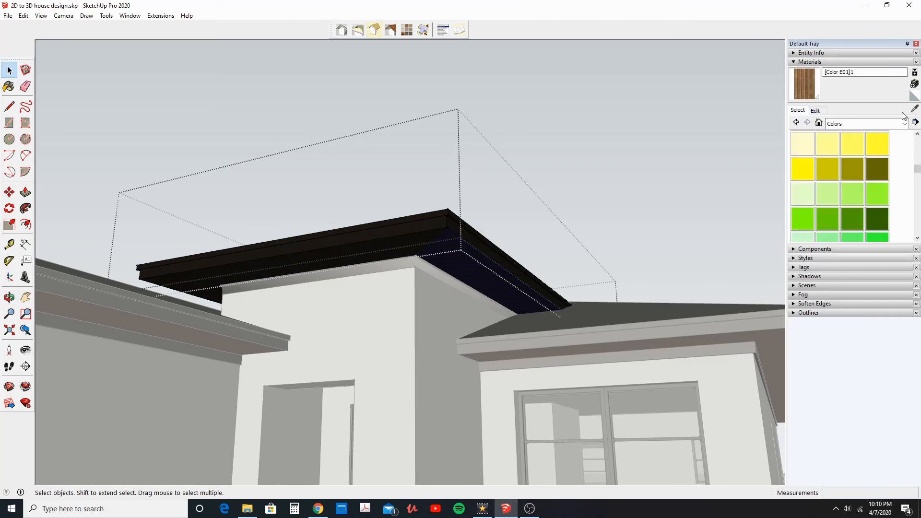
pyautogui.click(914, 109)
pyautogui.moveTo(307, 269)
pyautogui.mouseDown(button='middle')
pyautogui.moveTo(274, 283)
pyautogui.moveTo(243, 324)
pyautogui.mouseUp(button='middle')
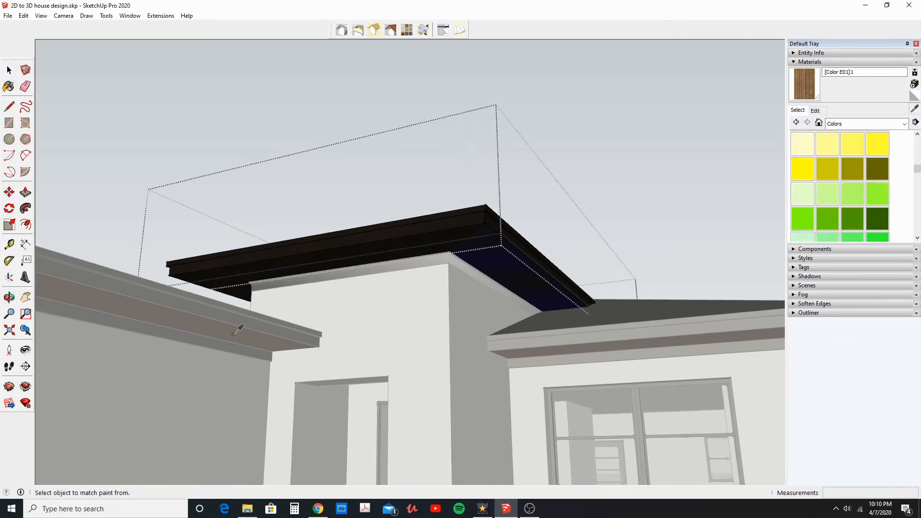
pyautogui.click(506, 259)
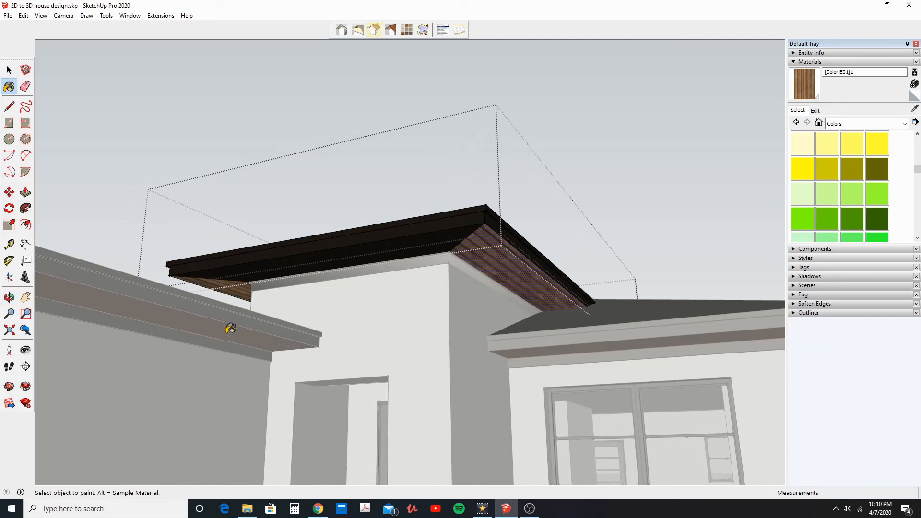
# Step: Paint the entry roof's front soffit section so the wood boards run along its length, and close the roof group
pyautogui.scroll(-2, 369, 260)
pyautogui.keyDown('shift'); pyautogui.moveTo(368, 261); pyautogui.dragTo(196, 269, button='middle'); pyautogui.keyUp('shift')
pyautogui.scroll(2, 359, 267)
pyautogui.click(653, 291)
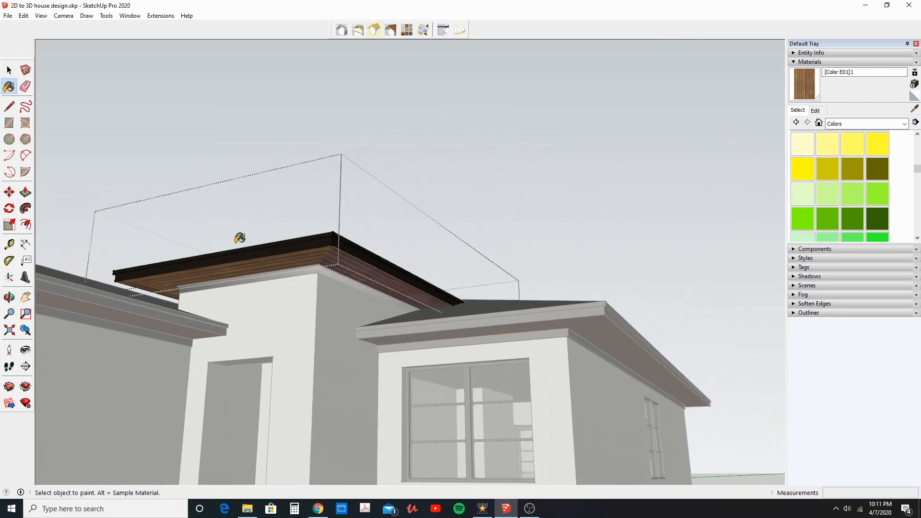
pyautogui.click(14, 72)
pyautogui.click(484, 309)
# Step: Open the window wing's roof group and paint its soffit with the v-groove wood material
pyautogui.moveTo(527, 316); pyautogui.dragTo(362, 277, button='middle')
pyautogui.scroll(2, 443, 304)
pyautogui.doubleClick(451, 294)
pyautogui.tripleClick(451, 294)
pyautogui.click(453, 293)
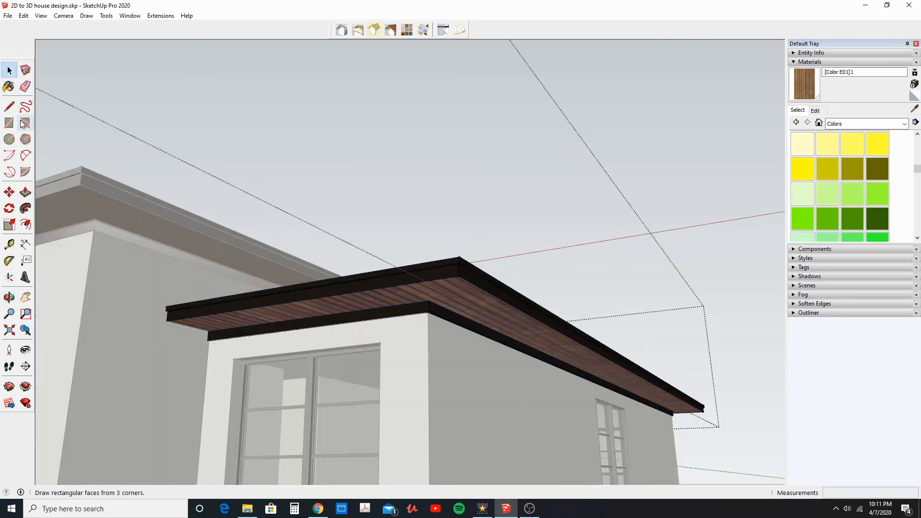
# Step: Draw a diagonal mitre line across the window wing's soffit corner, from the inner wall corner to the outer roof corner
pyautogui.moveTo(331, 257); pyautogui.dragTo(355, 244, button='middle')
pyautogui.click(452, 284)
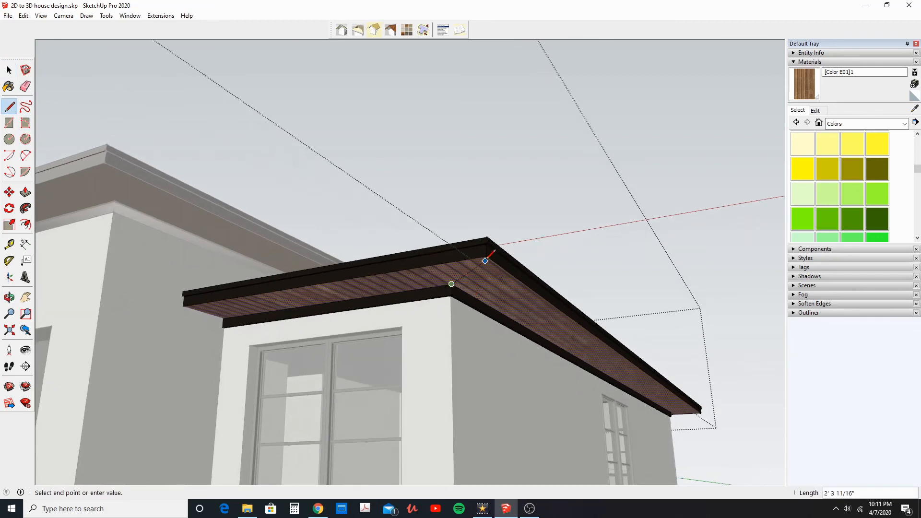
pyautogui.click(10, 71)
# Step: Paint the front section of the window wing's soffit with the sampled wood material and close the roof group
pyautogui.moveTo(309, 180); pyautogui.dragTo(421, 164, button='middle')
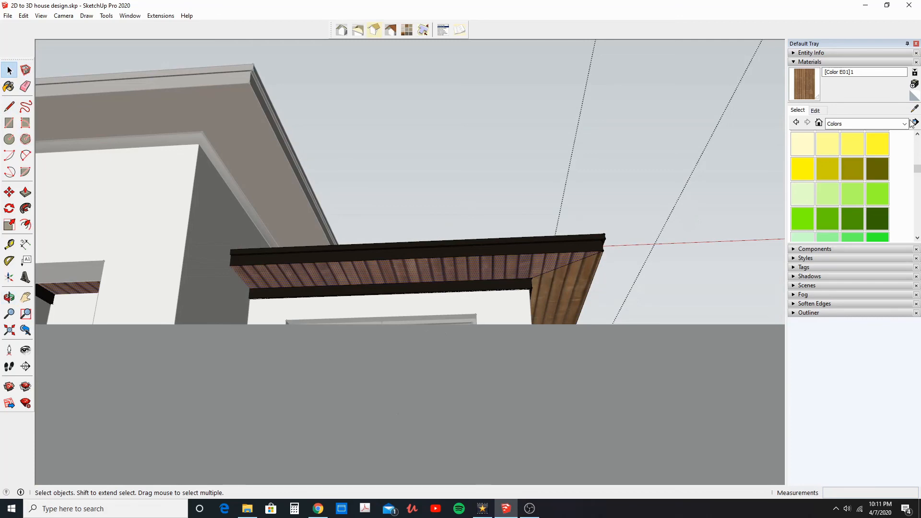
pyautogui.click(363, 260)
pyautogui.click(12, 72)
pyautogui.press('Escape')
pyautogui.moveTo(288, 155)
pyautogui.mouseDown(button='middle')
pyautogui.moveTo(288, 235)
pyautogui.moveTo(274, 234)
pyautogui.moveTo(385, 238)
pyautogui.moveTo(370, 245)
pyautogui.moveTo(417, 250)
pyautogui.moveTo(483, 240)
pyautogui.mouseUp(button='middle')
pyautogui.scroll(-5, 288, 236)
pyautogui.scroll(-5, 483, 241)
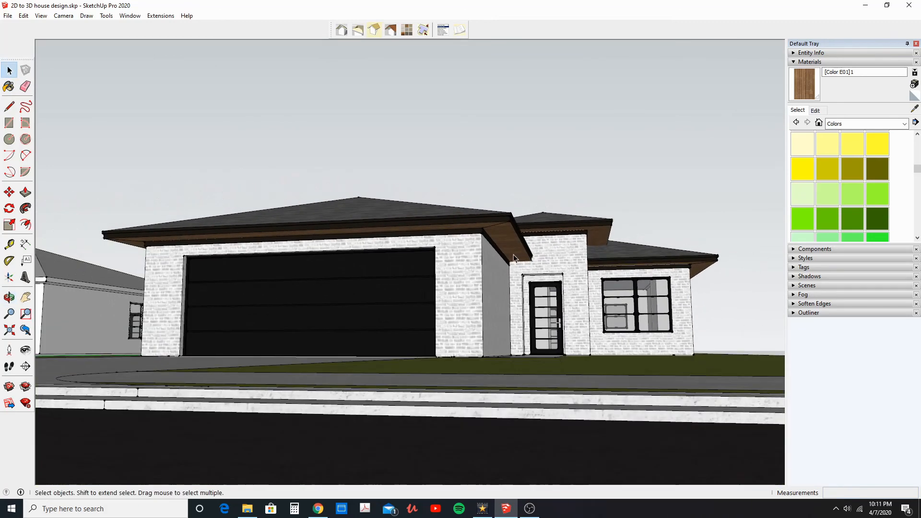
pyautogui.scroll(5, 470, 247)
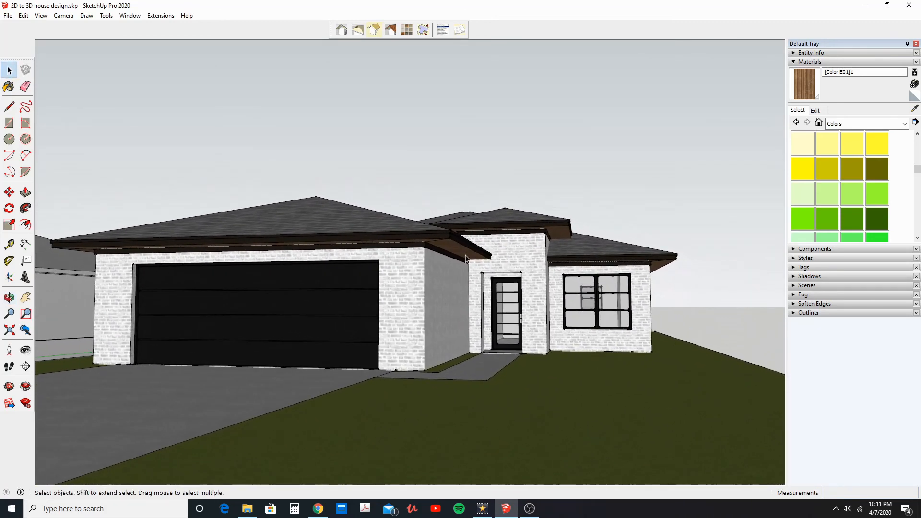